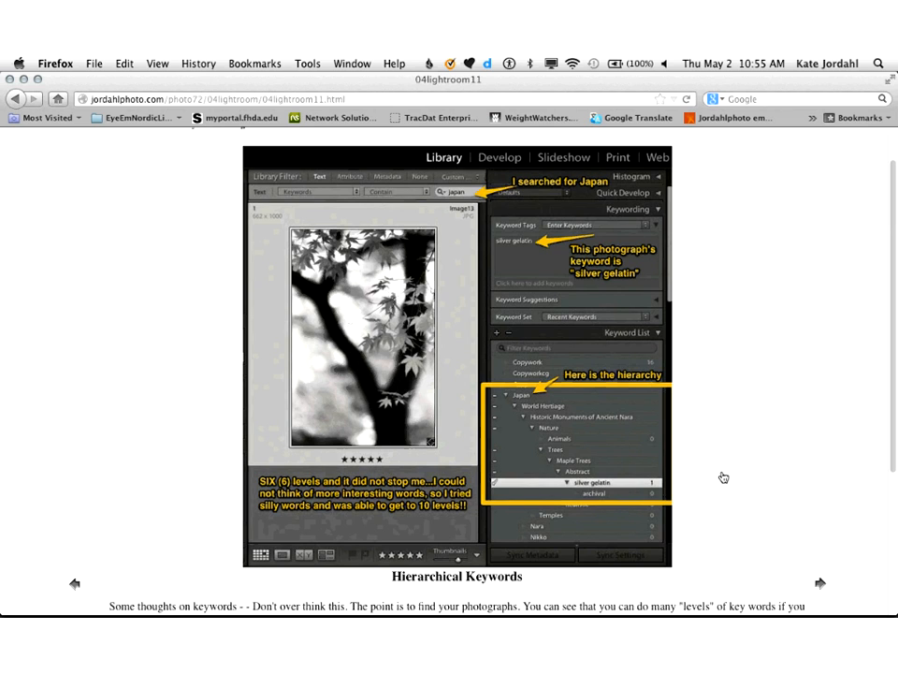
Step: Switch to Lightroom and display All Photographs from the catalog with the side panels hidden
{"action": "scroll", "coordinate": [724, 477], "scroll_direction": "up", "scroll_amount": 1}
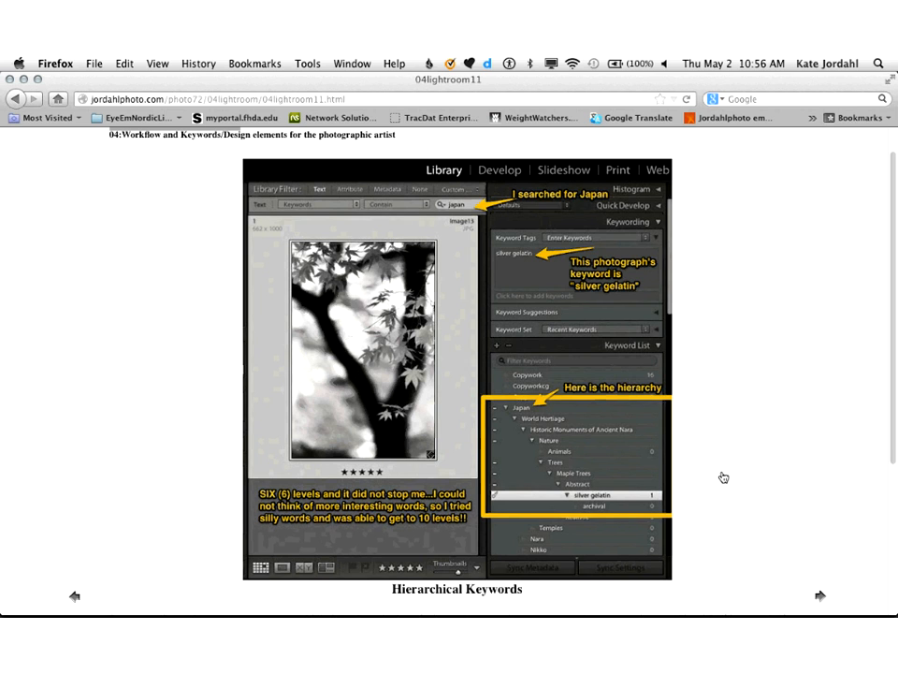
{"action": "key", "text": "super+Tab"}
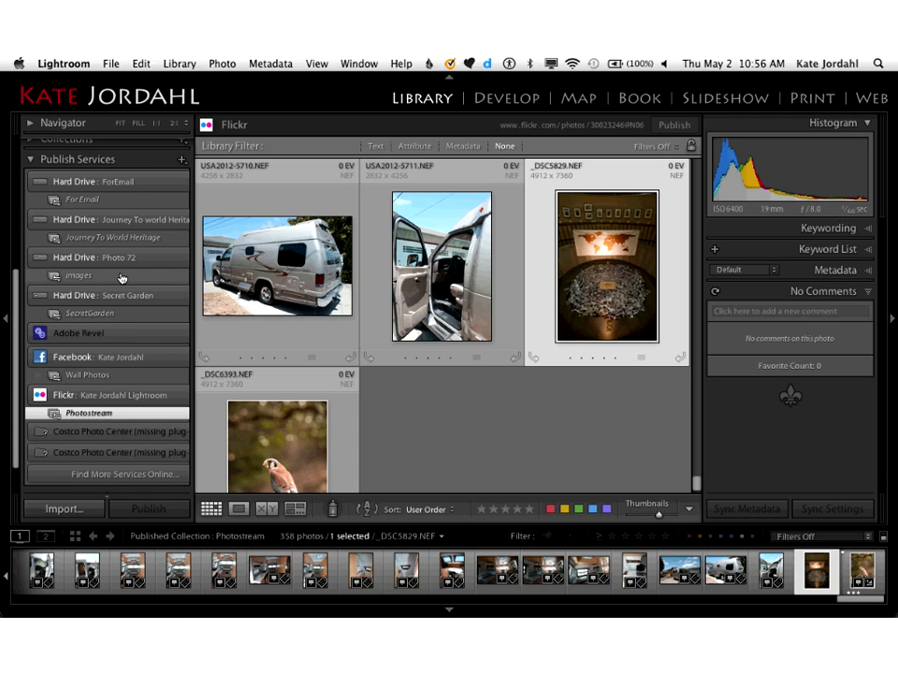
{"action": "scroll", "coordinate": [110, 225], "scroll_direction": "up", "scroll_amount": 5}
{"action": "left_click", "coordinate": [100, 163]}
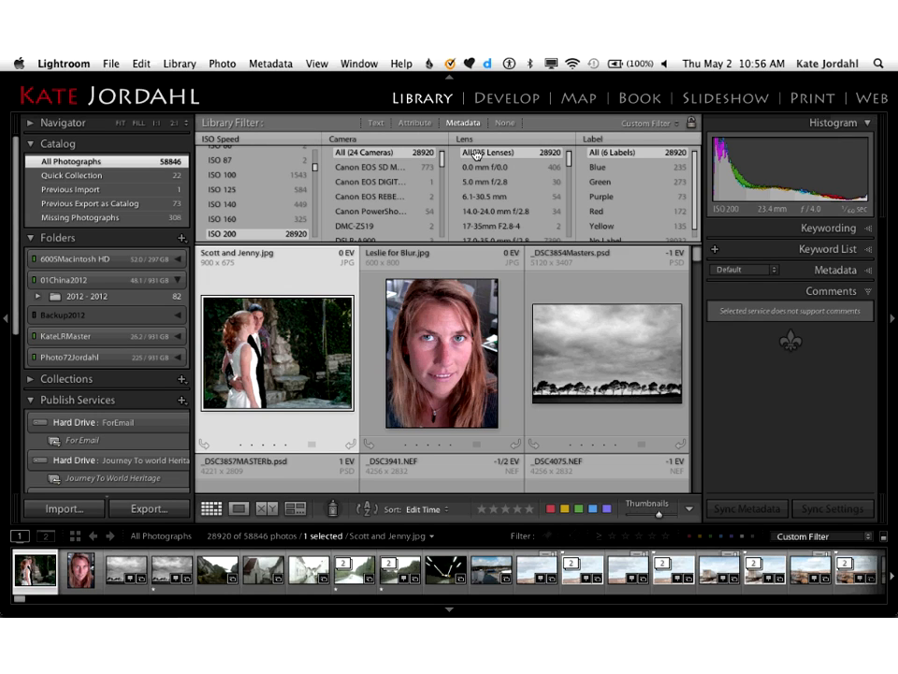
{"action": "key", "text": "Tab"}
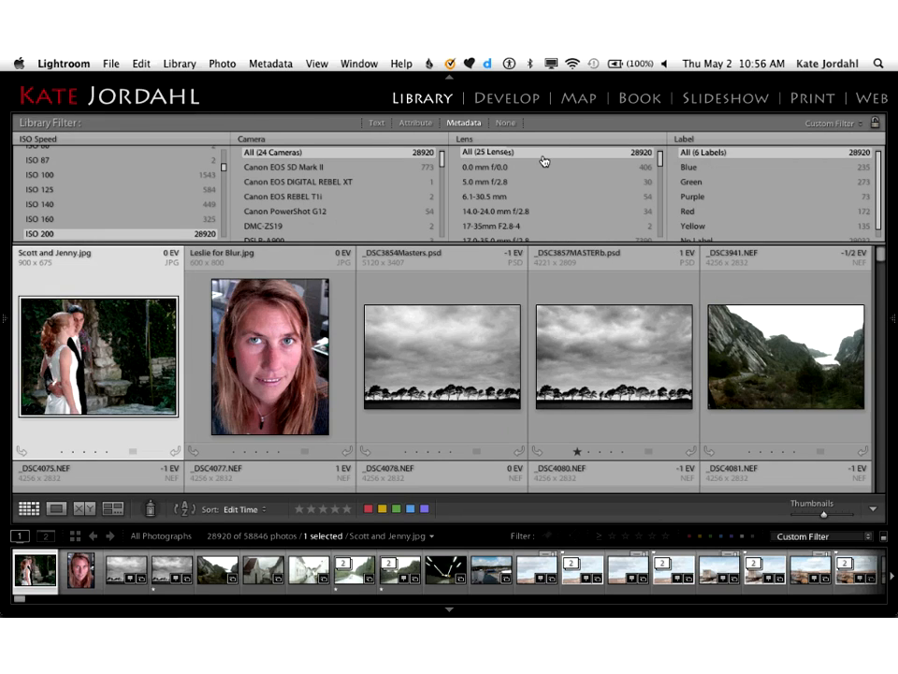
Step: Filter the photos by the 300.0 mm f/4.0 lens and look through the matching images
{"action": "scroll", "coordinate": [543, 161], "scroll_direction": "down", "scroll_amount": 5}
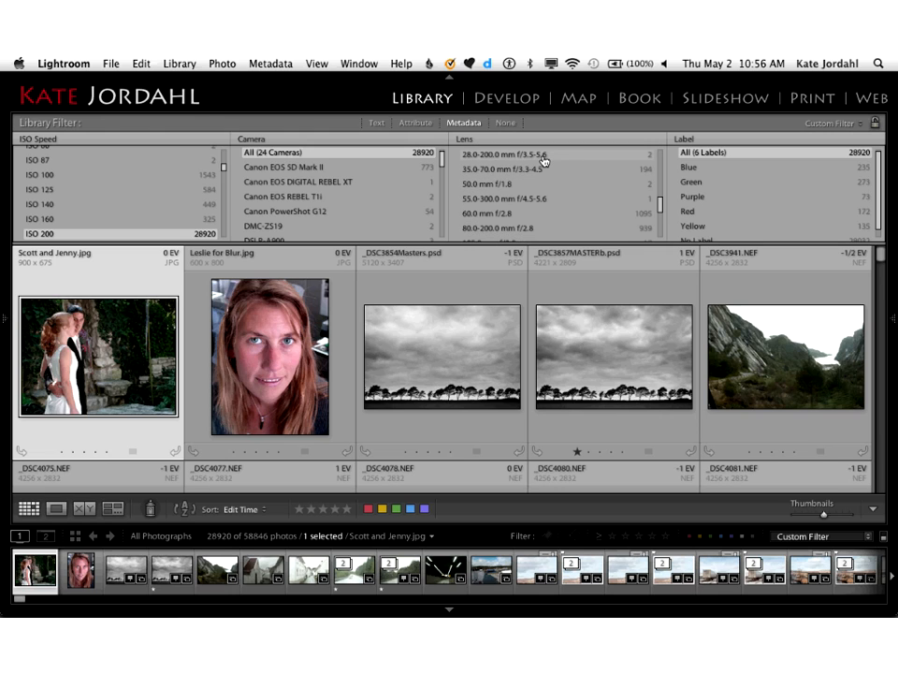
{"action": "scroll", "coordinate": [542, 161], "scroll_direction": "down", "scroll_amount": 3}
{"action": "scroll", "coordinate": [539, 173], "scroll_direction": "down", "scroll_amount": 3}
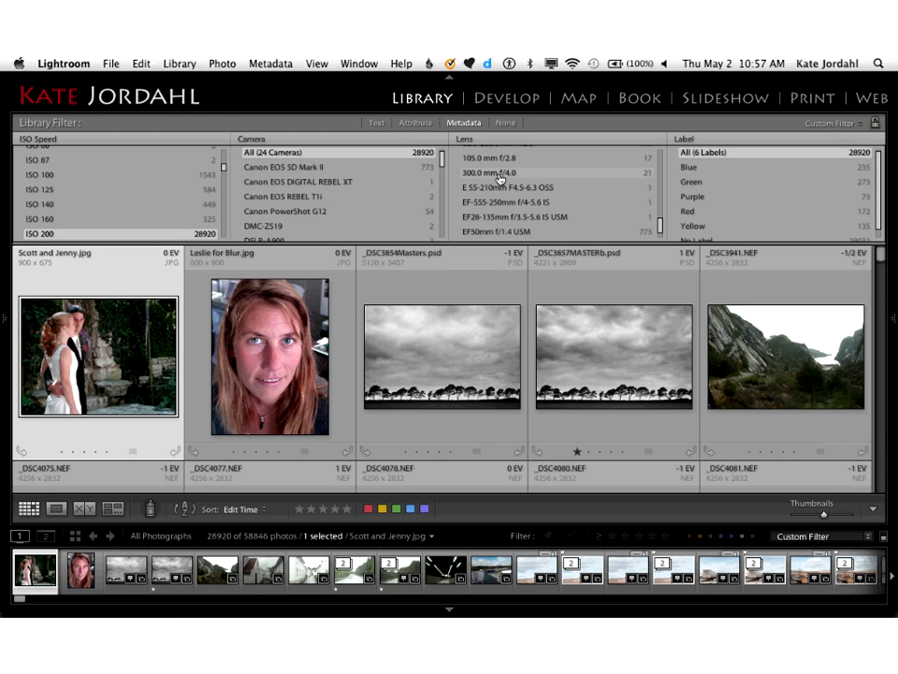
{"action": "left_click", "coordinate": [501, 174]}
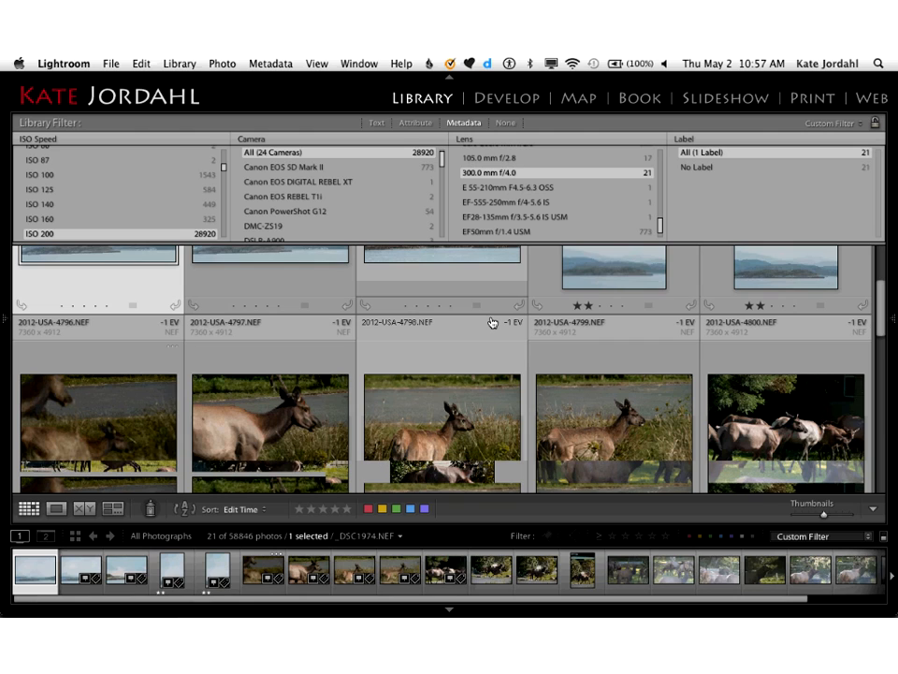
{"action": "scroll", "coordinate": [492, 323], "scroll_direction": "down", "scroll_amount": 5}
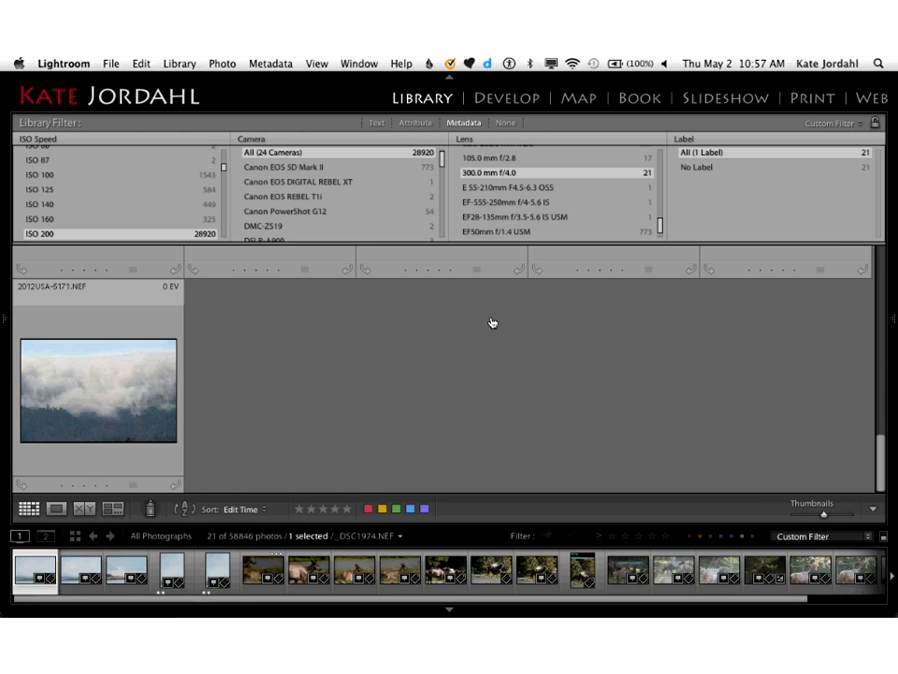
{"action": "scroll", "coordinate": [492, 323], "scroll_direction": "up", "scroll_amount": 5}
Step: Filter the photos by the 28.0-70.0 mm f/2.8 lens, view the first match enlarged and return to the grid
{"action": "scroll", "coordinate": [508, 203], "scroll_direction": "up", "scroll_amount": 5}
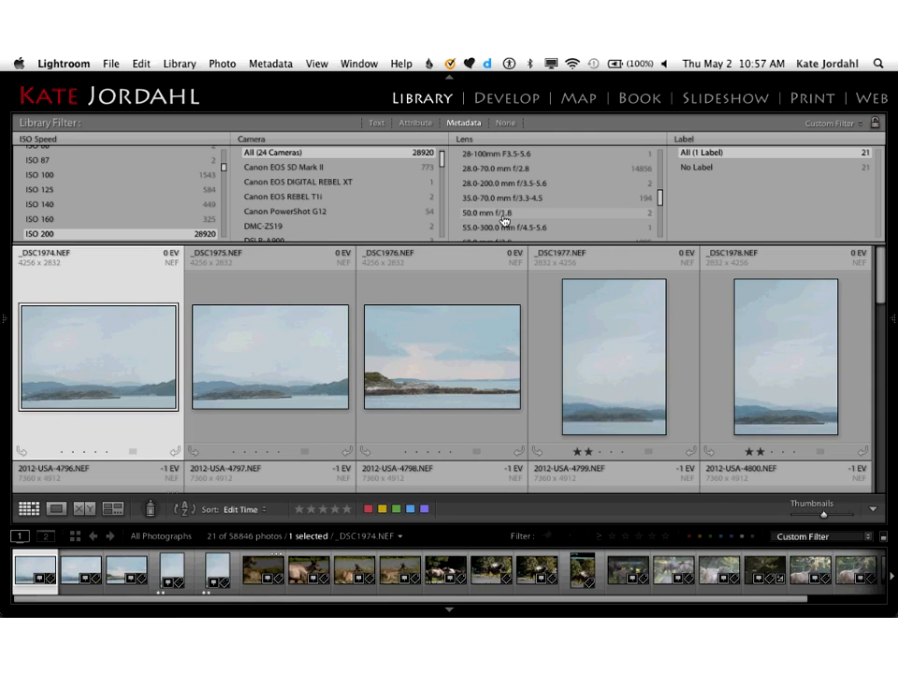
{"action": "scroll", "coordinate": [509, 203], "scroll_direction": "up", "scroll_amount": 4}
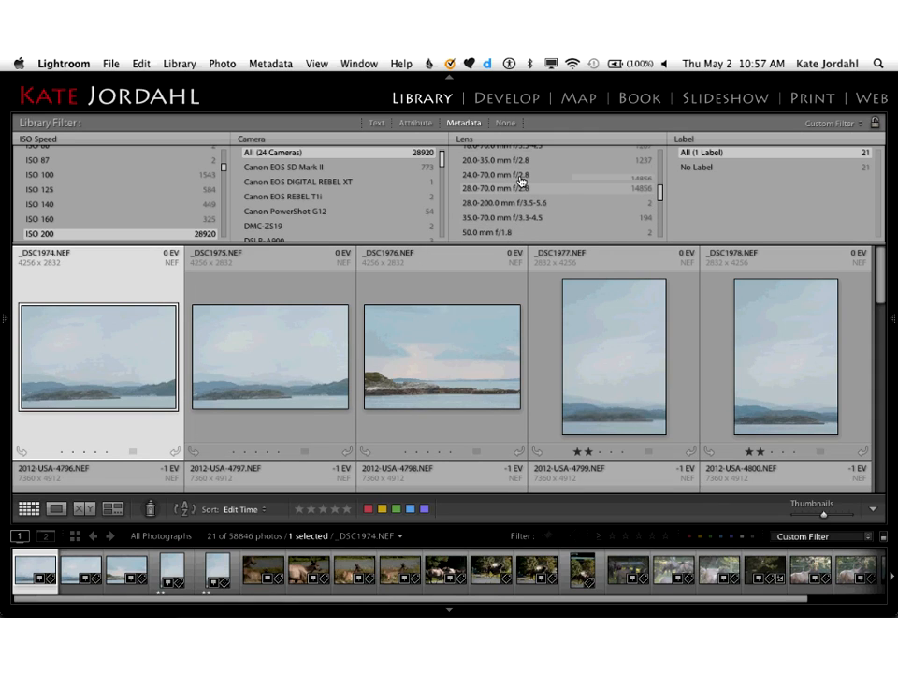
{"action": "scroll", "coordinate": [521, 181], "scroll_direction": "up", "scroll_amount": 6}
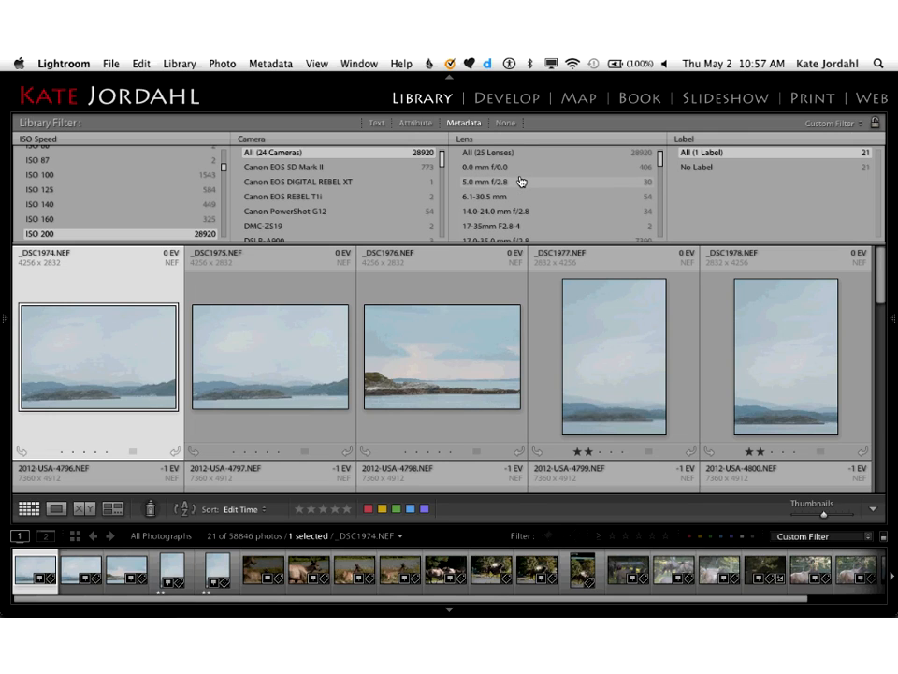
{"action": "scroll", "coordinate": [521, 181], "scroll_direction": "down", "scroll_amount": 5}
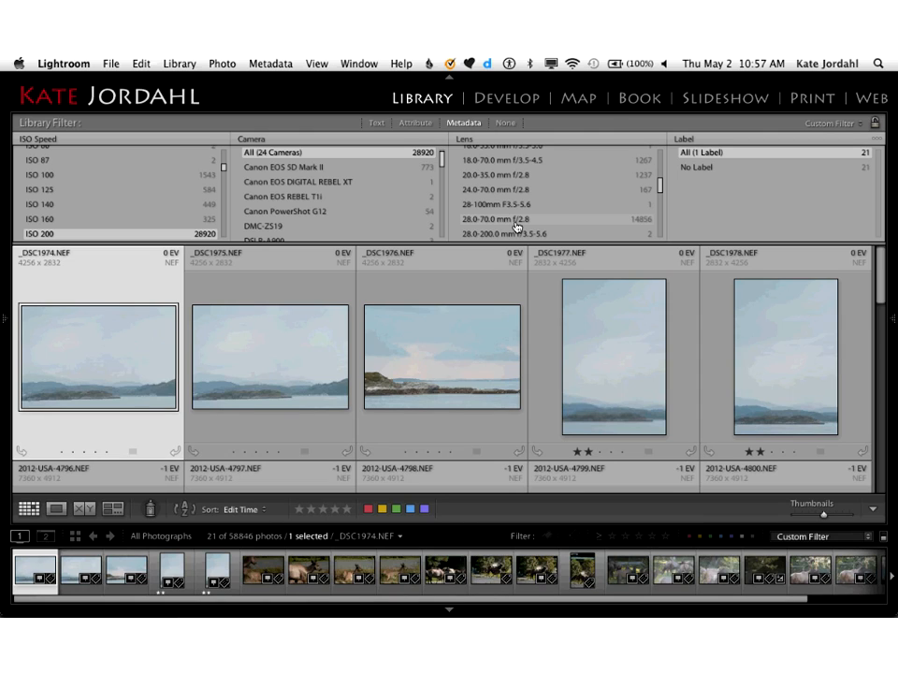
{"action": "left_click", "coordinate": [517, 219]}
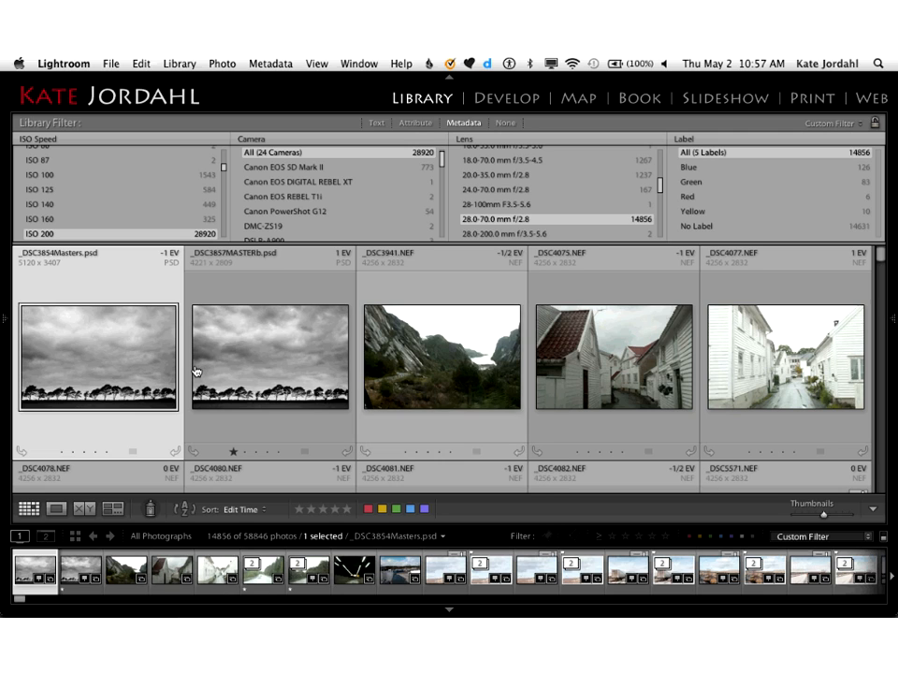
{"action": "double_click", "coordinate": [98, 372]}
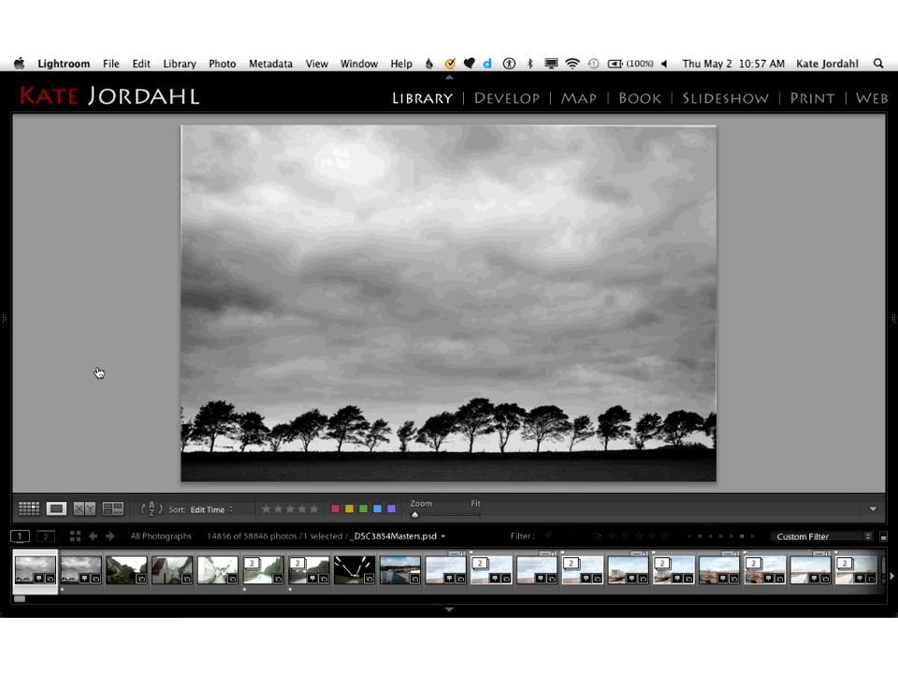
{"action": "key", "text": "g"}
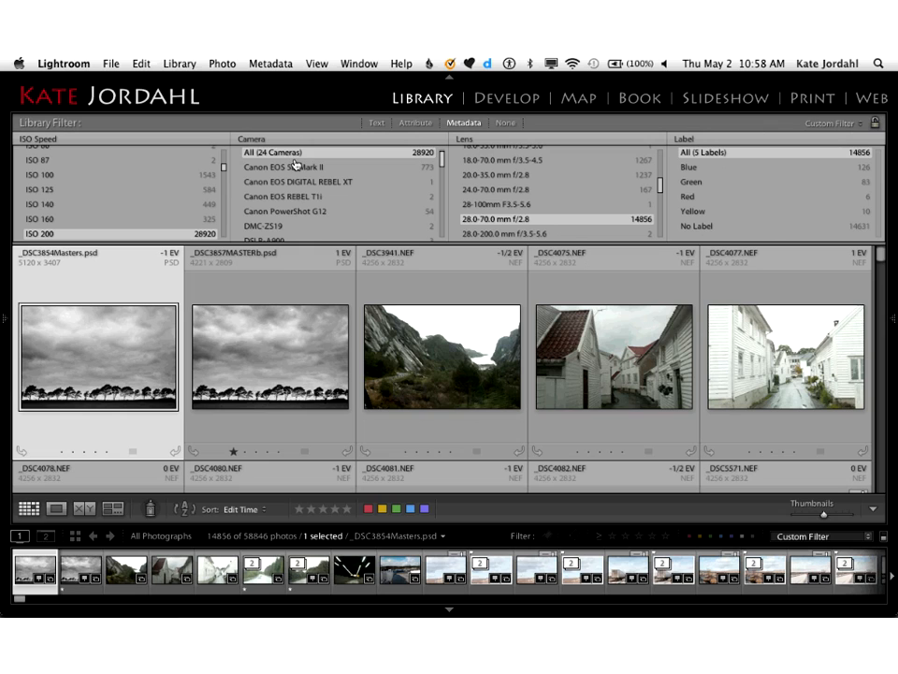
Step: Filter the photos by the NIKON D700 camera
{"action": "scroll", "coordinate": [294, 164], "scroll_direction": "down", "scroll_amount": 7}
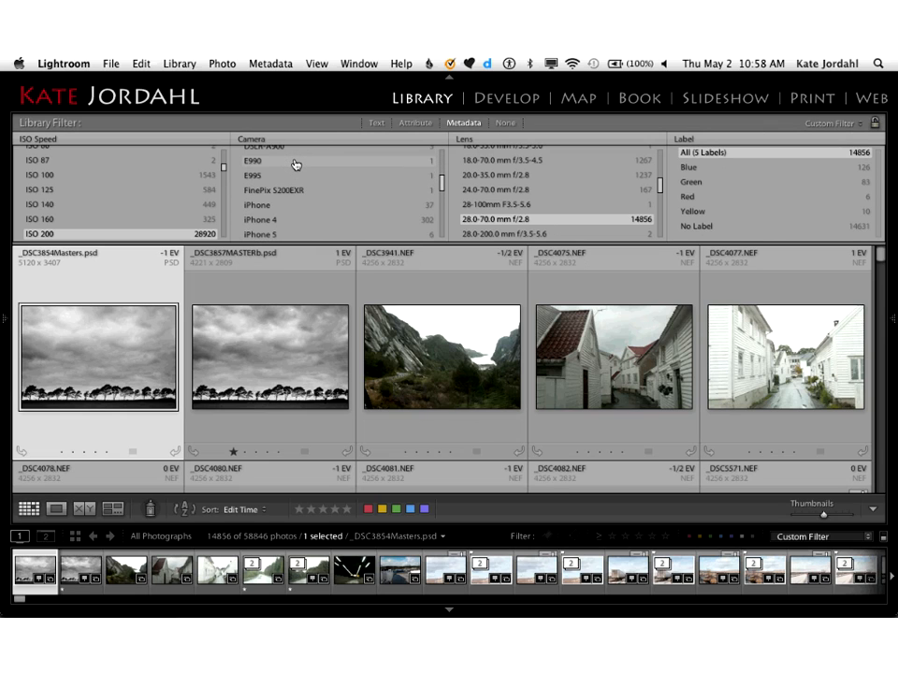
{"action": "scroll", "coordinate": [295, 164], "scroll_direction": "down", "scroll_amount": 8}
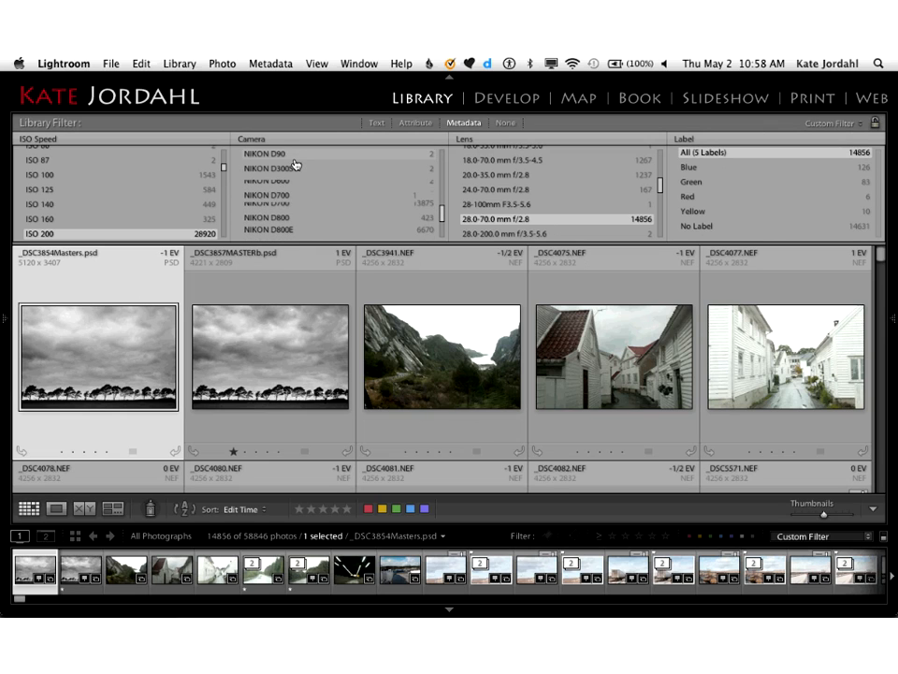
{"action": "scroll", "coordinate": [295, 165], "scroll_direction": "down", "scroll_amount": 1}
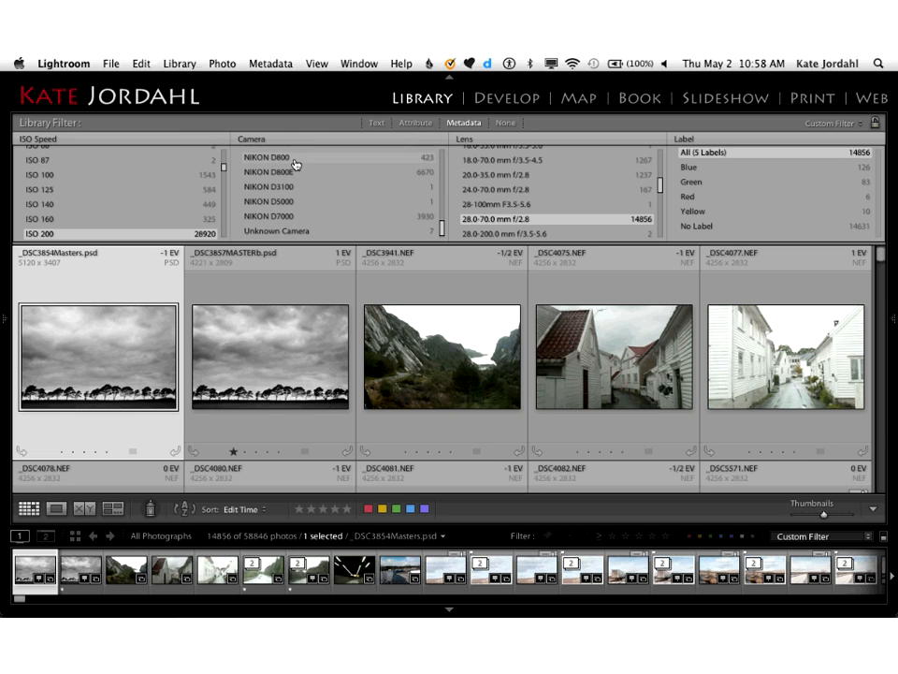
{"action": "scroll", "coordinate": [295, 165], "scroll_direction": "up", "scroll_amount": 1}
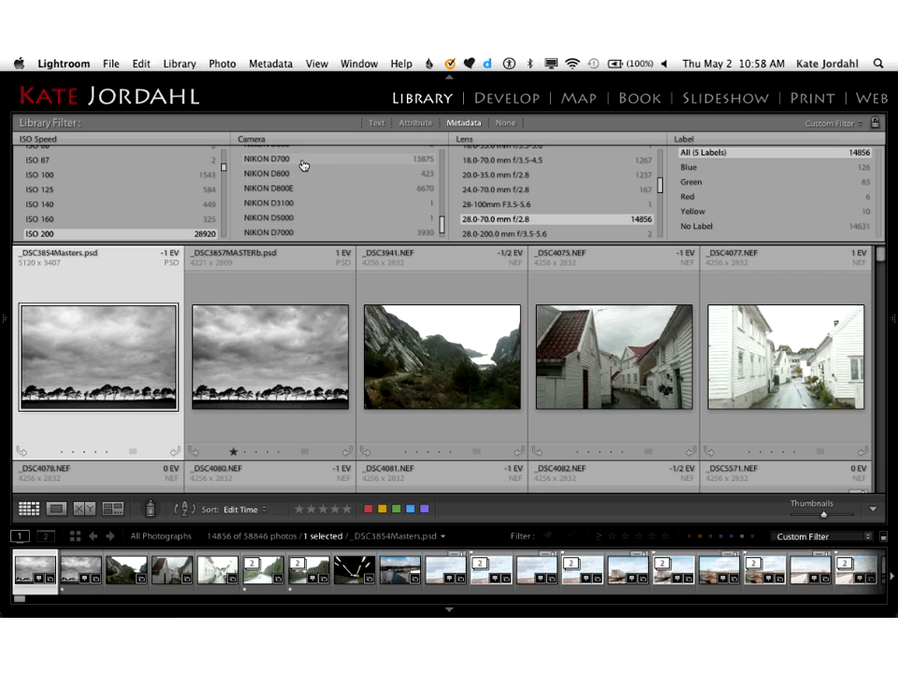
{"action": "left_click", "coordinate": [422, 165]}
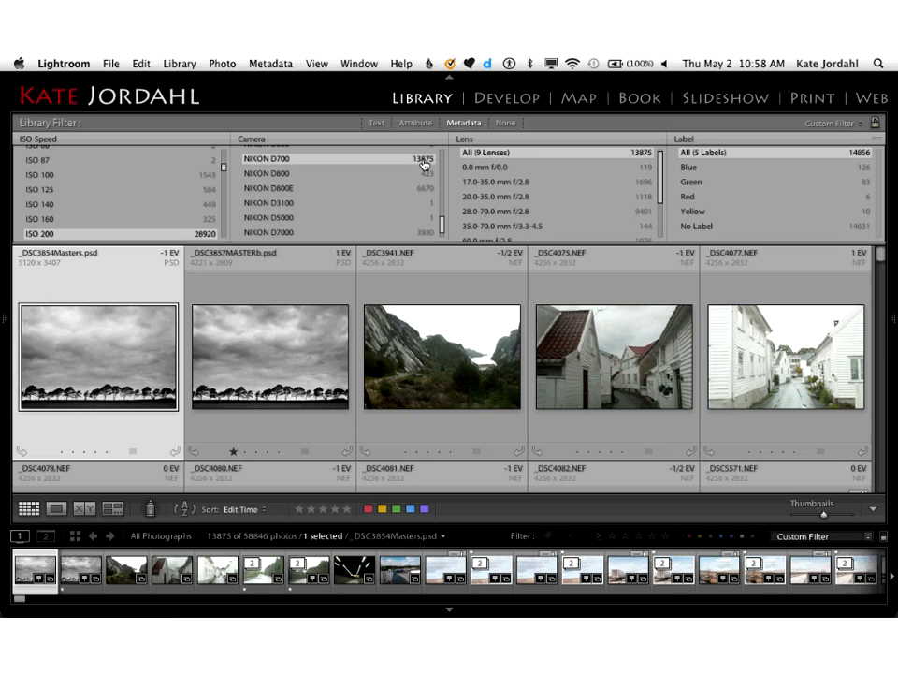
{"action": "scroll", "coordinate": [422, 164], "scroll_direction": "up", "scroll_amount": 3}
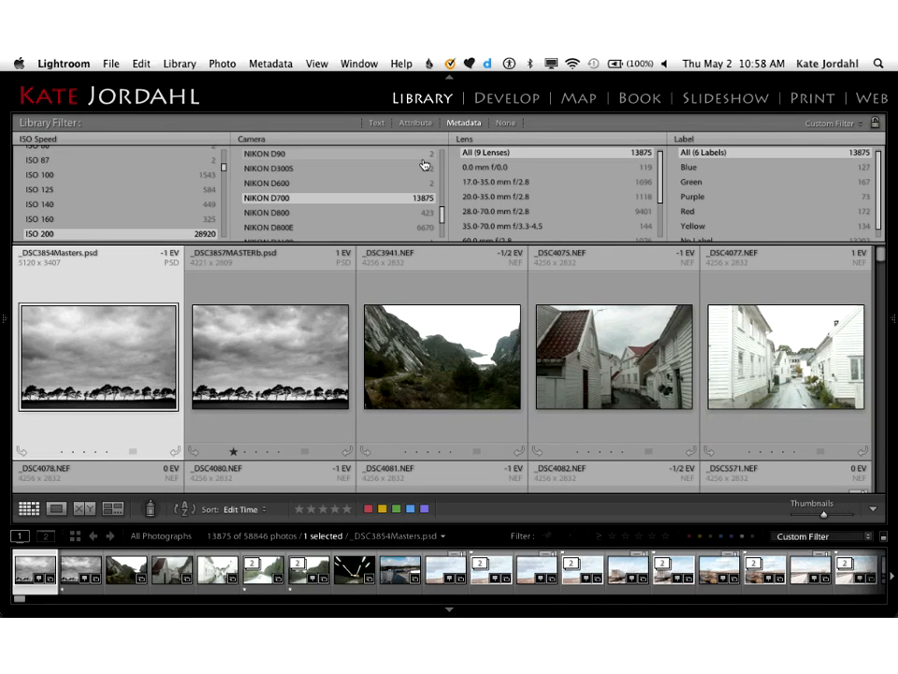
{"action": "scroll", "coordinate": [422, 165], "scroll_direction": "up", "scroll_amount": 3}
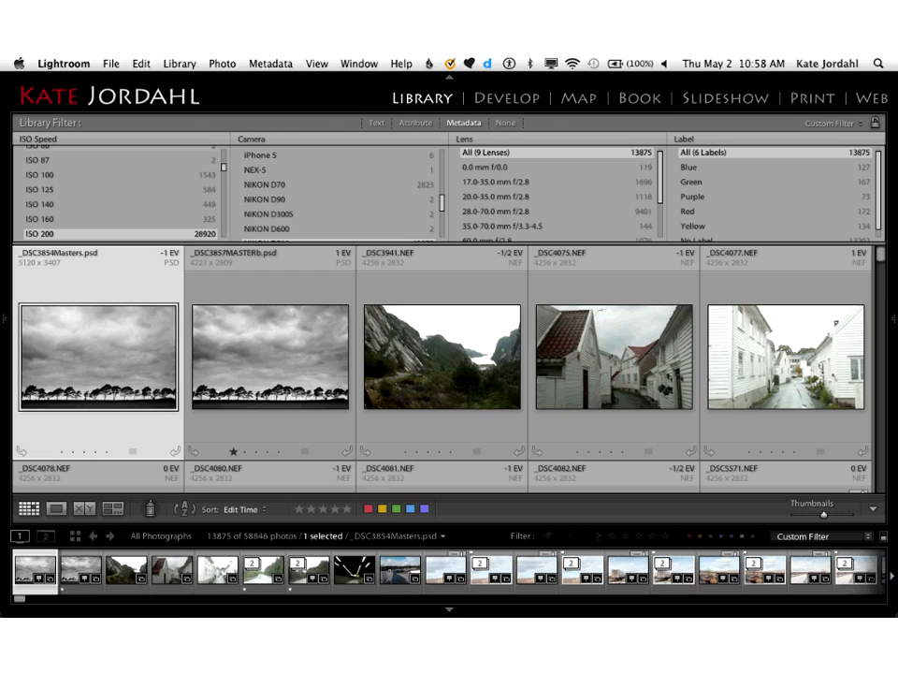
Step: Examine the column options and the metadata criteria offered for the Lens column, leaving them as they are
{"action": "left_click", "coordinate": [658, 145]}
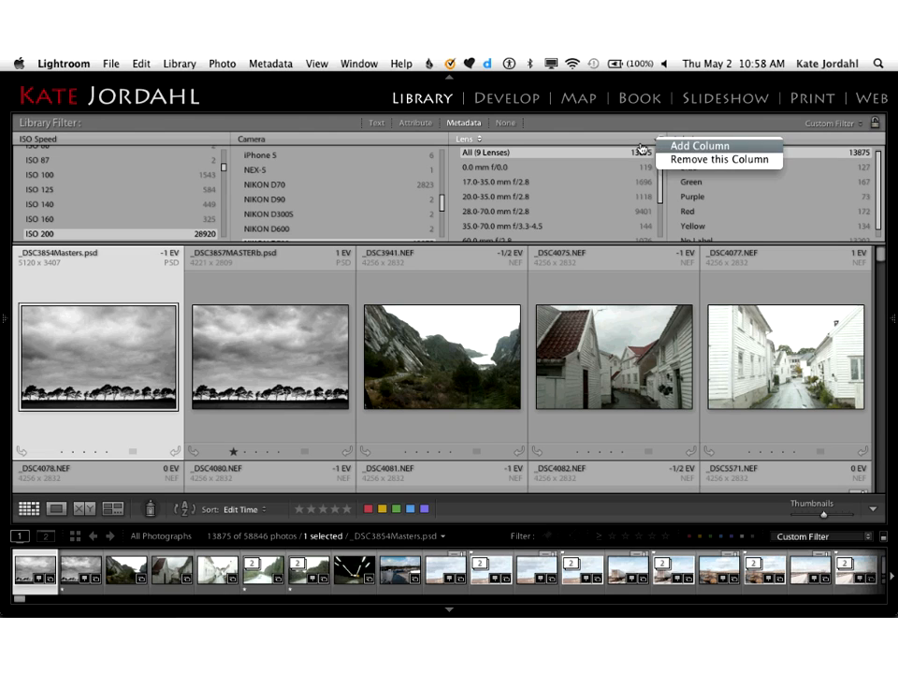
{"action": "left_click", "coordinate": [636, 142]}
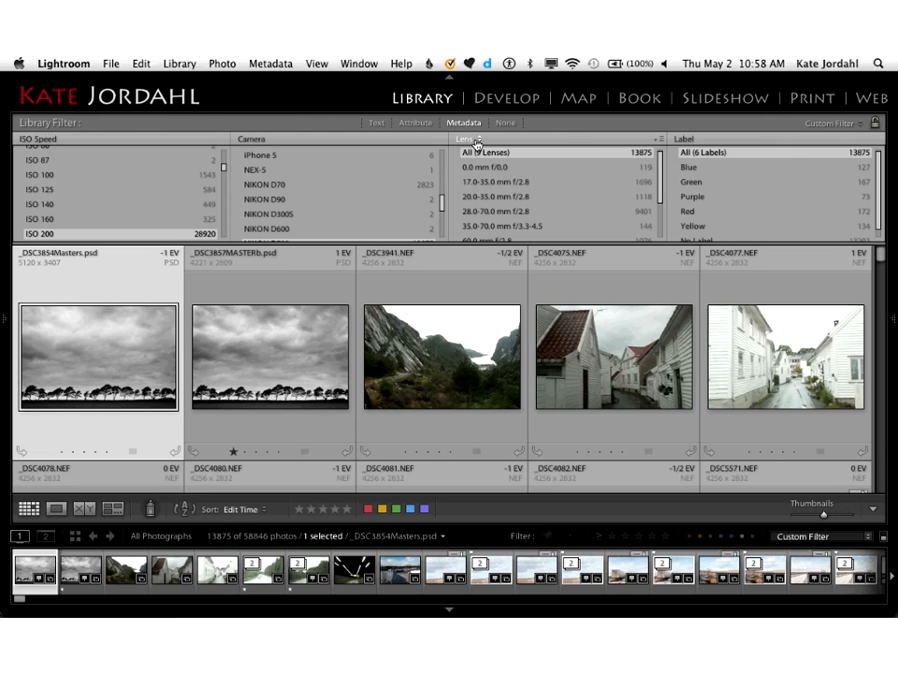
{"action": "left_click", "coordinate": [480, 142]}
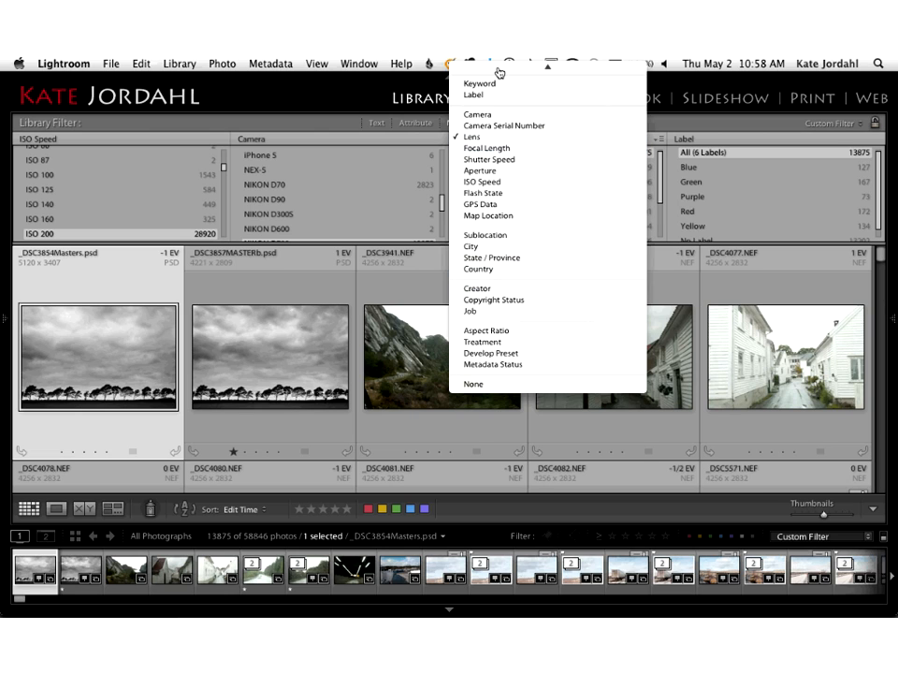
{"action": "mouse_move", "coordinate": [499, 70]}
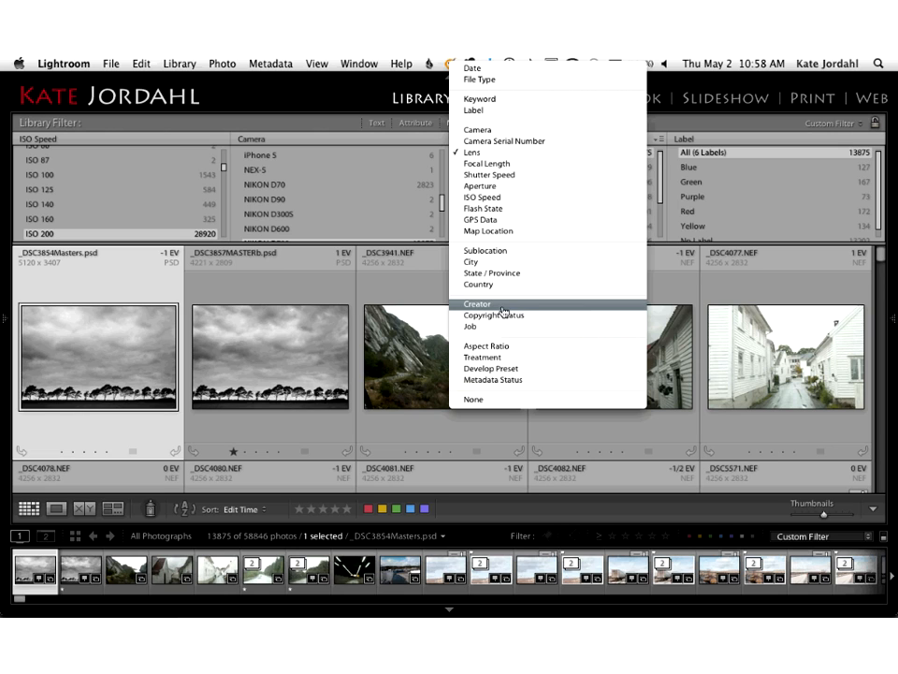
{"action": "left_click", "coordinate": [408, 138]}
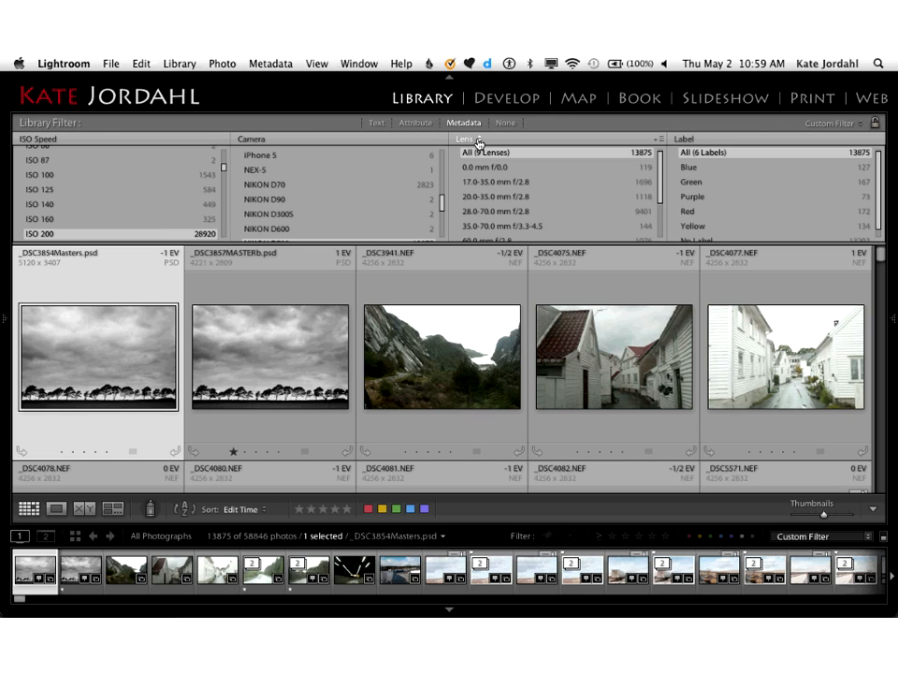
{"action": "left_click", "coordinate": [479, 142]}
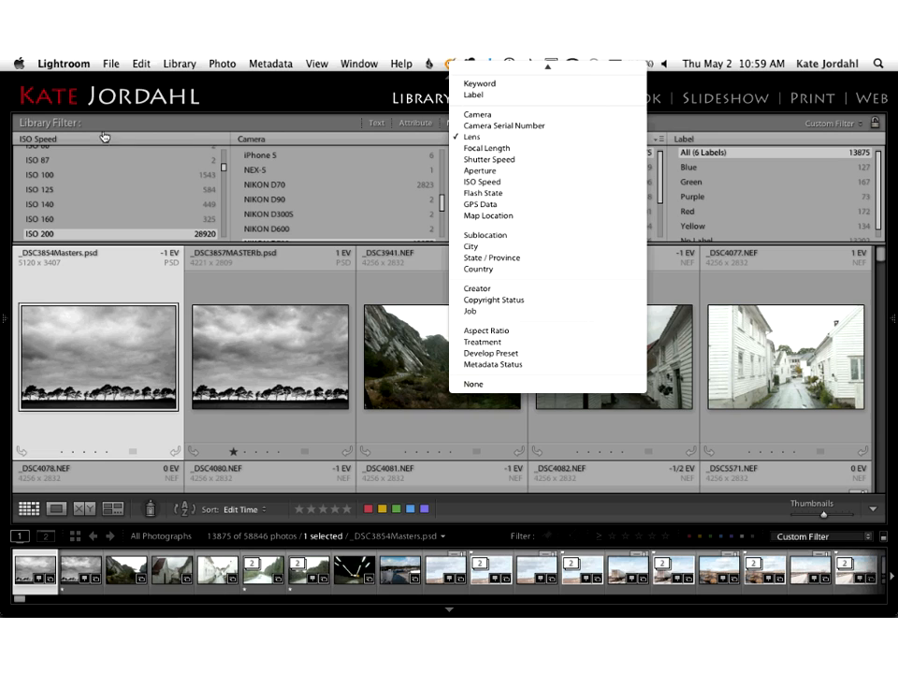
{"action": "left_click", "coordinate": [226, 142]}
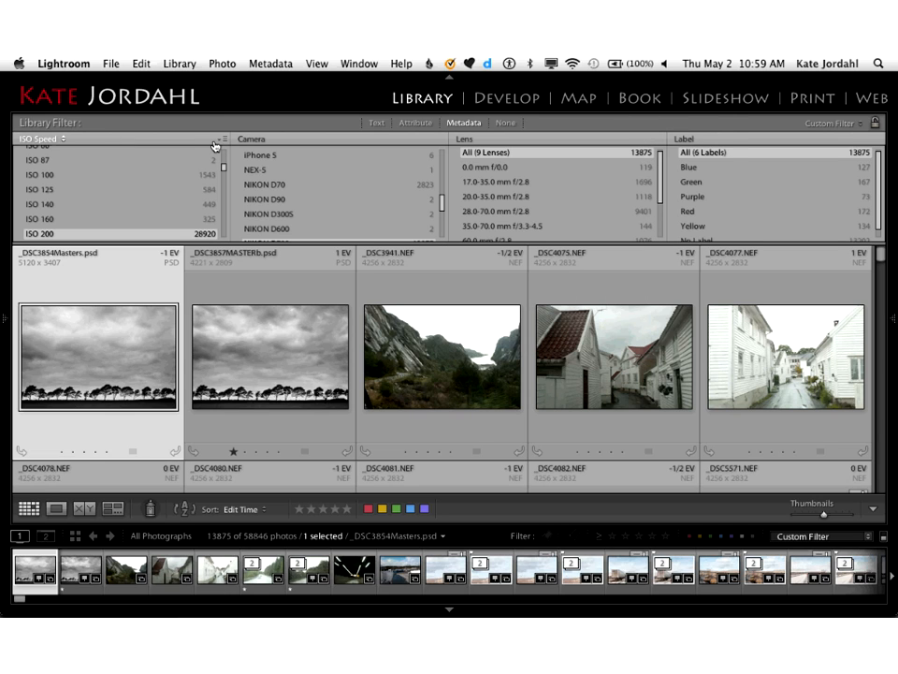
Step: Add a new column to the metadata filter after the ISO Speed column
{"action": "left_click", "coordinate": [227, 142]}
{"action": "left_click", "coordinate": [227, 142]}
{"action": "left_click", "coordinate": [226, 143]}
{"action": "left_click", "coordinate": [234, 145]}
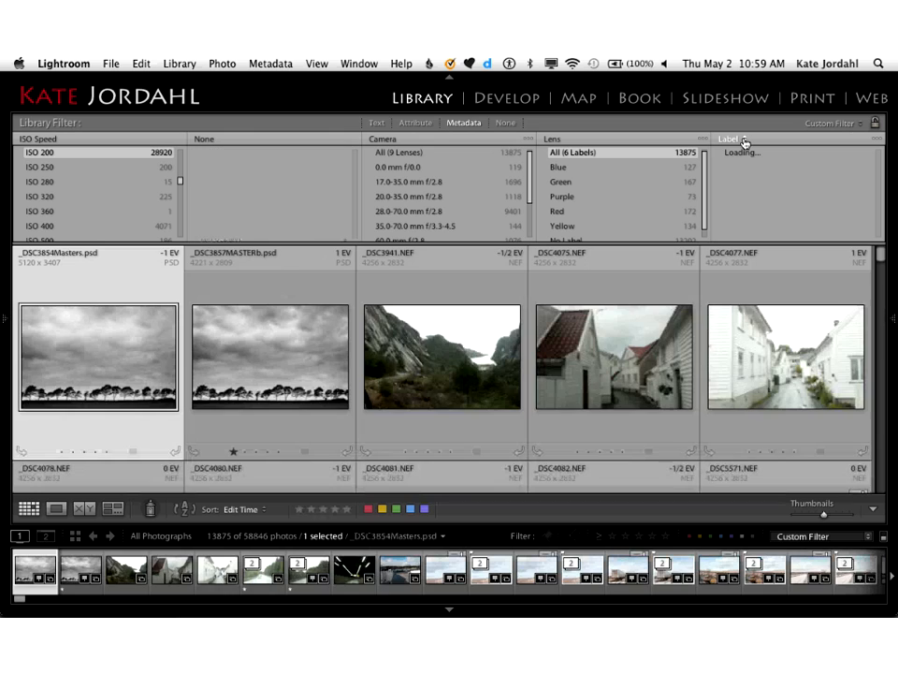
Step: Change the Label filter column to Keyword and set the empty column beside ISO Speed to Lens
{"action": "left_click", "coordinate": [745, 140]}
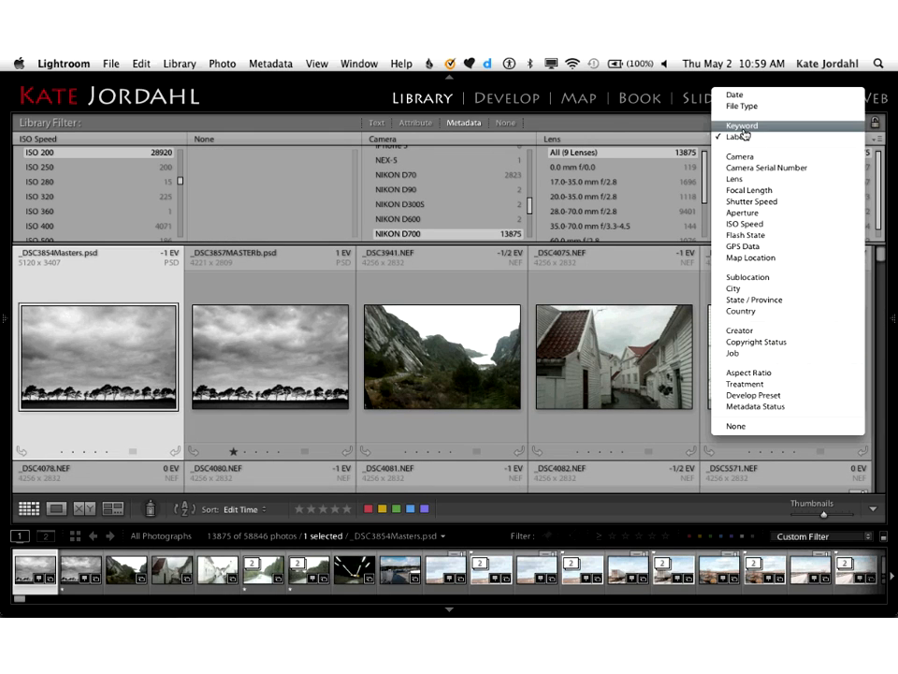
{"action": "left_click", "coordinate": [744, 125]}
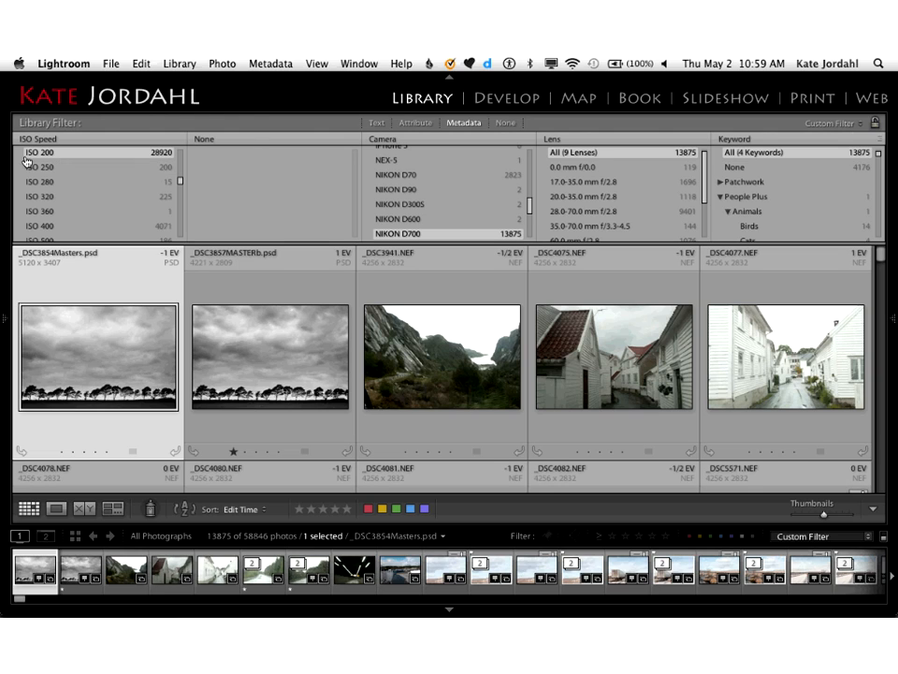
{"action": "left_click", "coordinate": [219, 140]}
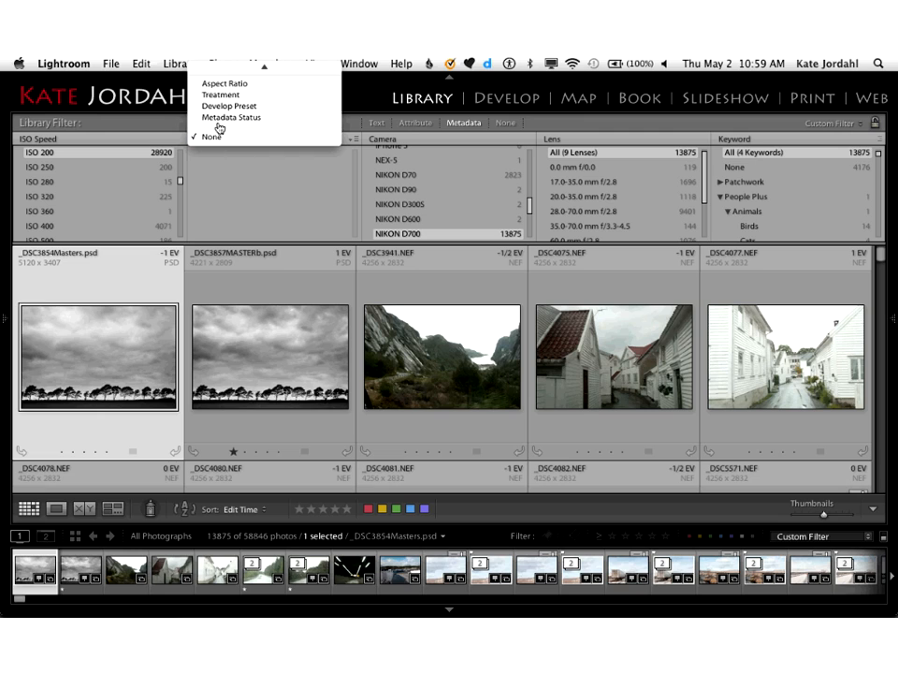
{"action": "mouse_move", "coordinate": [221, 63]}
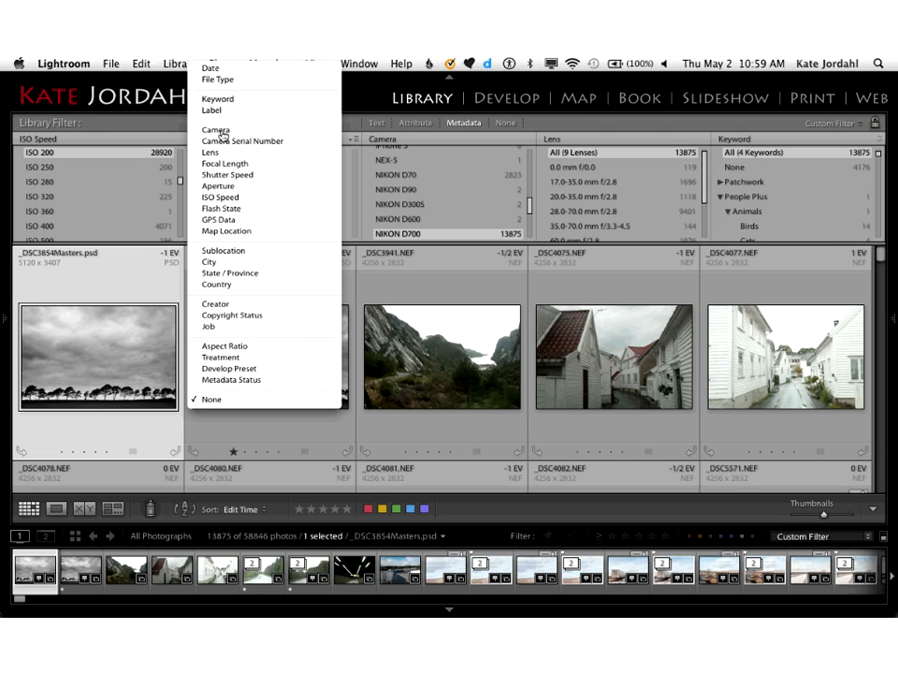
{"action": "left_click", "coordinate": [224, 154]}
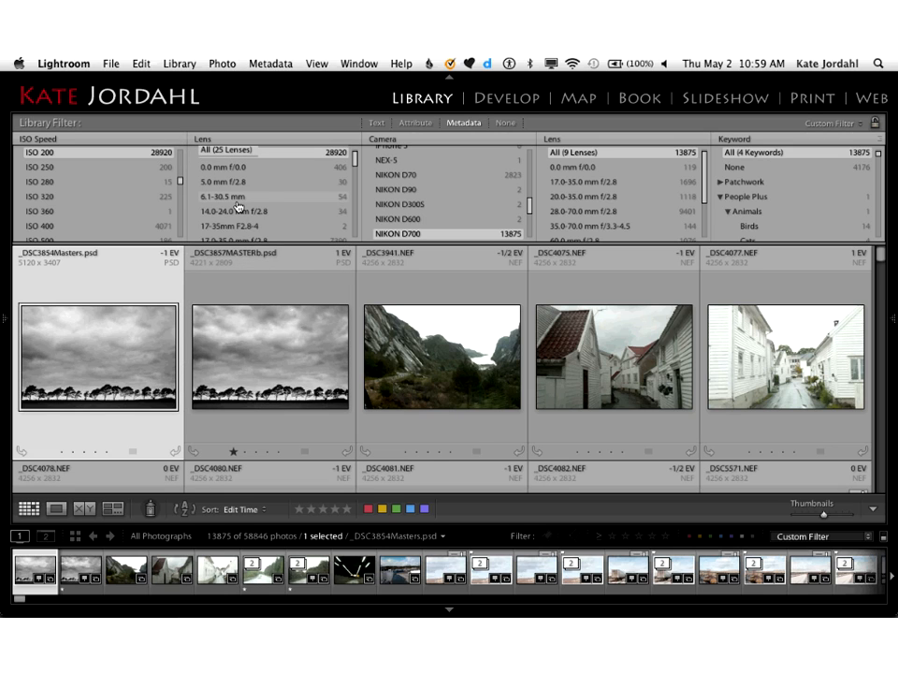
Step: Filter the photos by the 28.0-70.0 mm f/2.8 lens and the NIKON D800E camera
{"action": "scroll", "coordinate": [238, 204], "scroll_direction": "down", "scroll_amount": 5}
{"action": "left_click", "coordinate": [237, 203]}
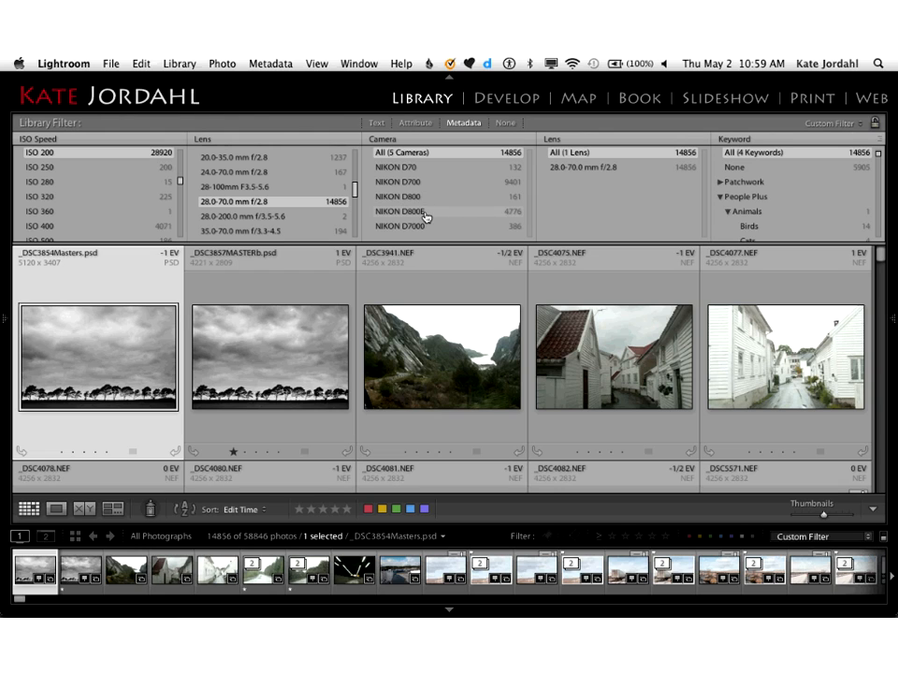
{"action": "left_click", "coordinate": [425, 215]}
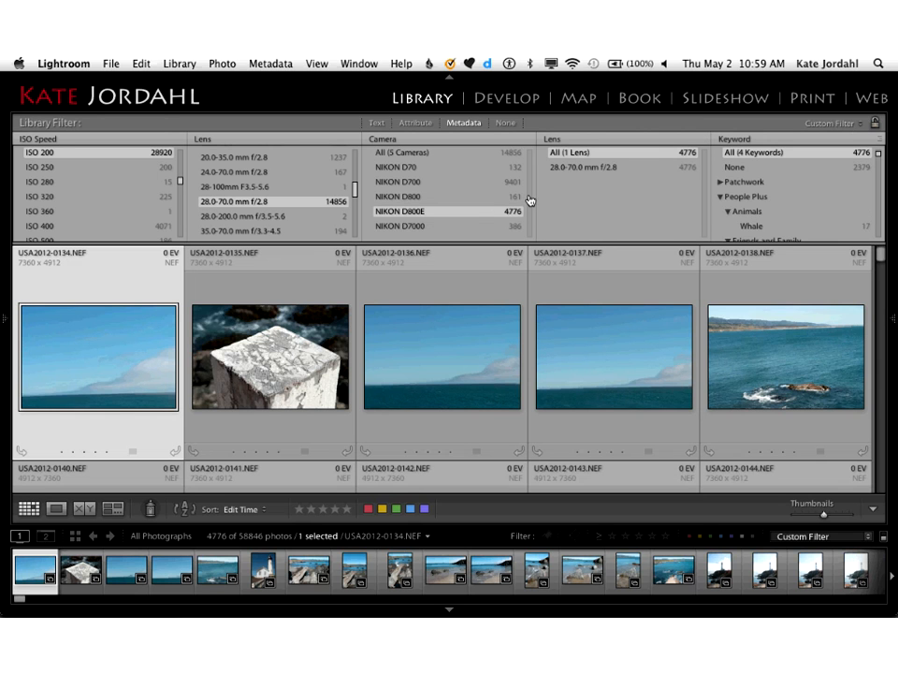
Step: Change the second Lens filter column to GPS Data and limit the photos to those with Coordinates
{"action": "left_click", "coordinate": [567, 141]}
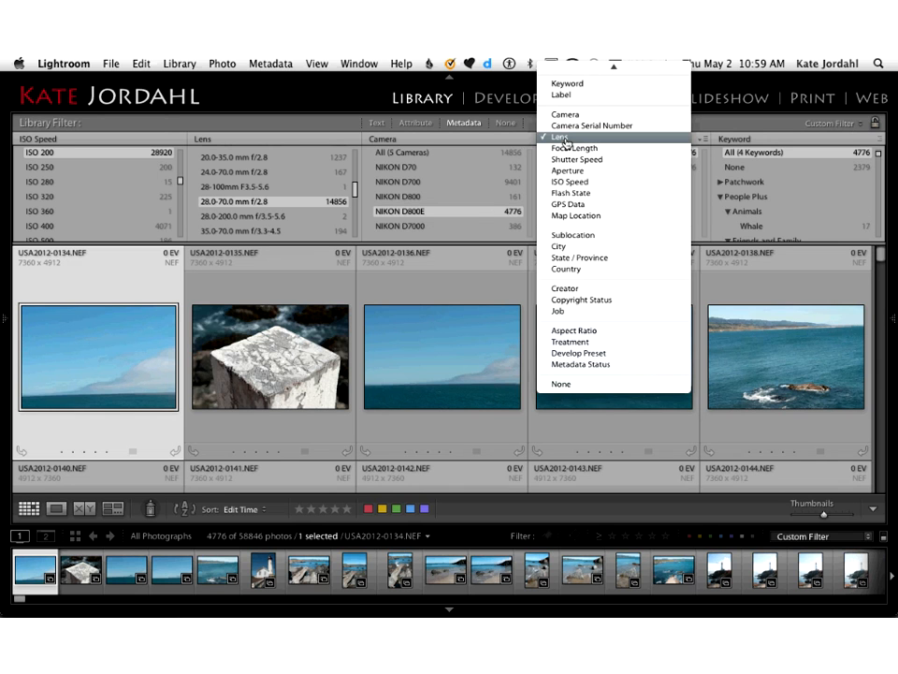
{"action": "left_click", "coordinate": [569, 205]}
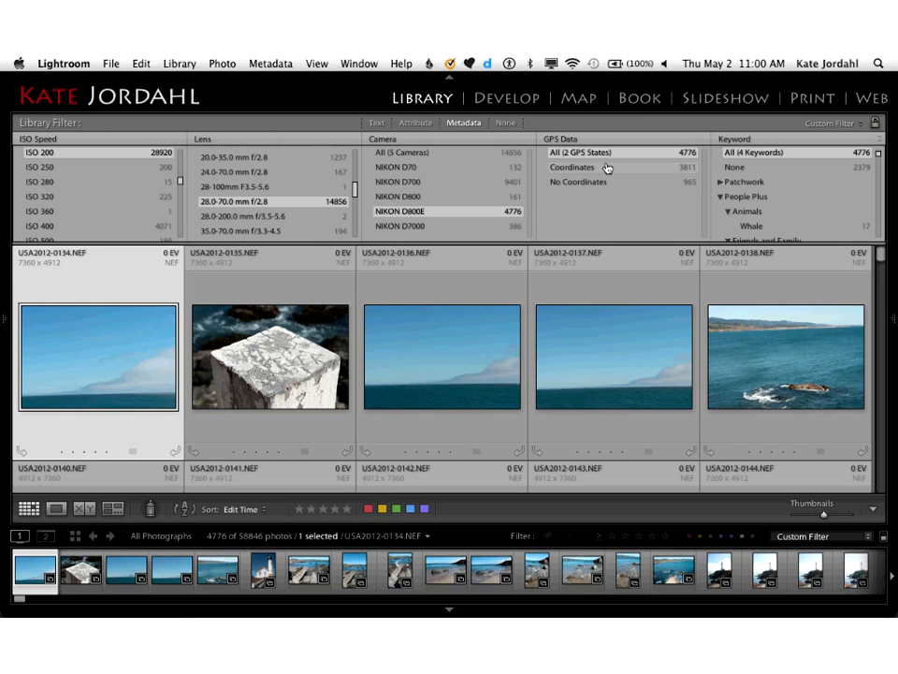
{"action": "left_click", "coordinate": [606, 168]}
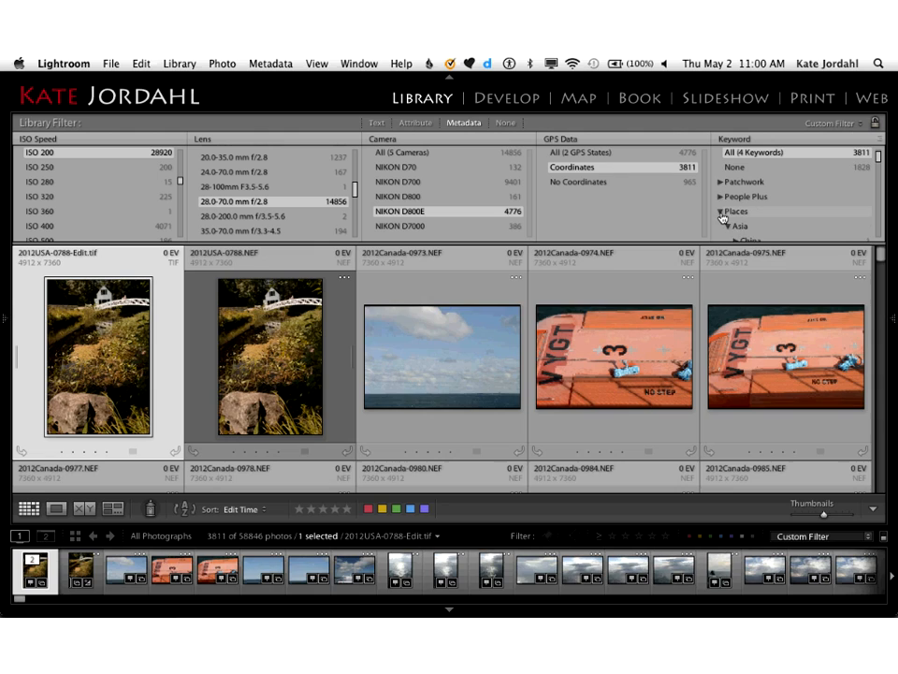
Step: Filter the photos by the Canada keyword under Places
{"action": "left_click", "coordinate": [721, 215]}
{"action": "left_click", "coordinate": [721, 215]}
{"action": "scroll", "coordinate": [722, 218], "scroll_direction": "down", "scroll_amount": 3}
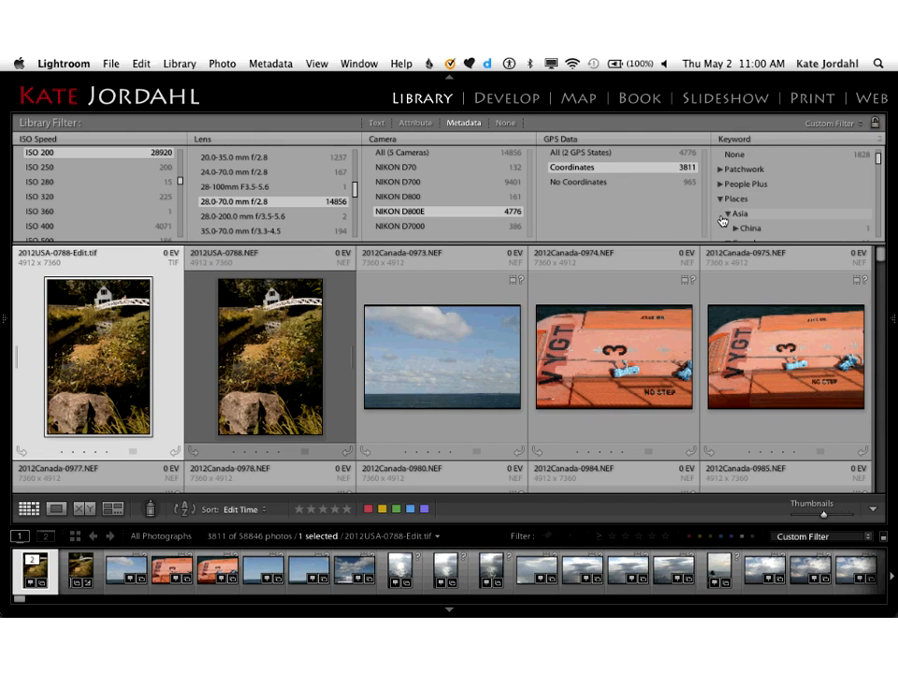
{"action": "scroll", "coordinate": [722, 221], "scroll_direction": "down", "scroll_amount": 2}
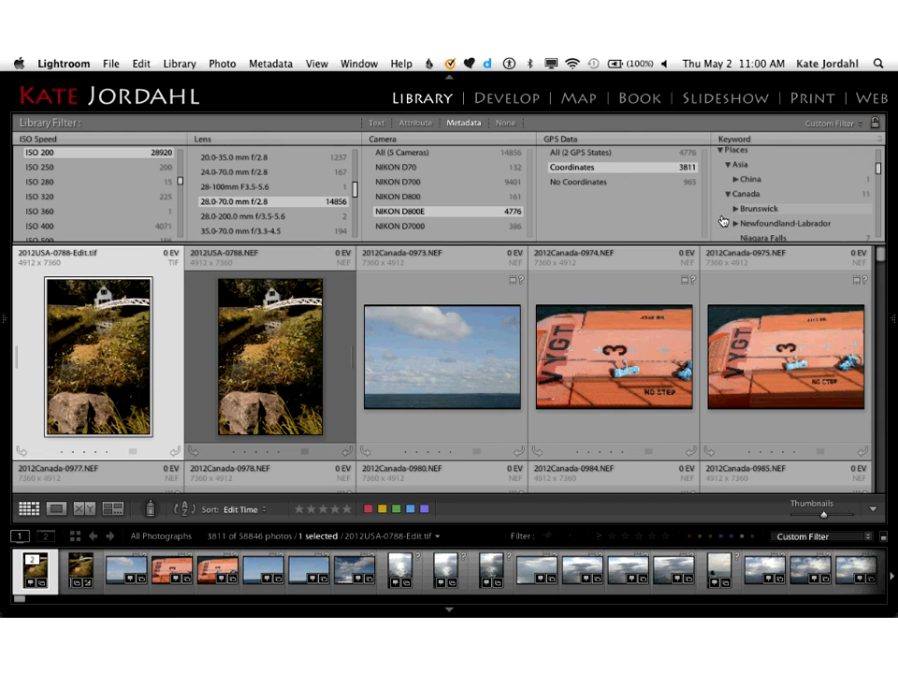
{"action": "left_click", "coordinate": [751, 201]}
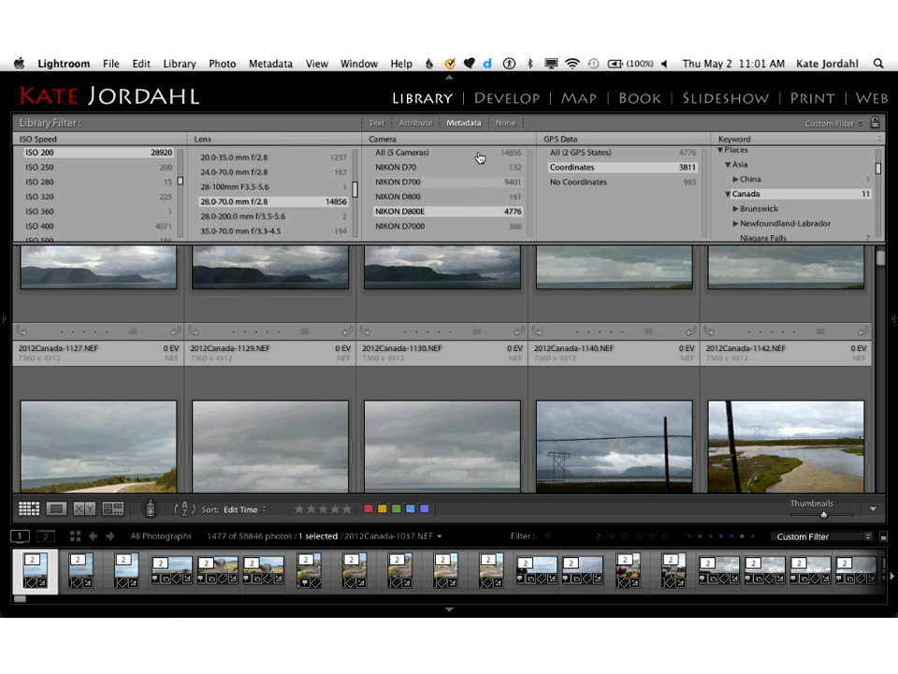
Step: Turn off all library filters and search any searchable field for photos containing "bridge"
{"action": "left_click", "coordinate": [376, 126]}
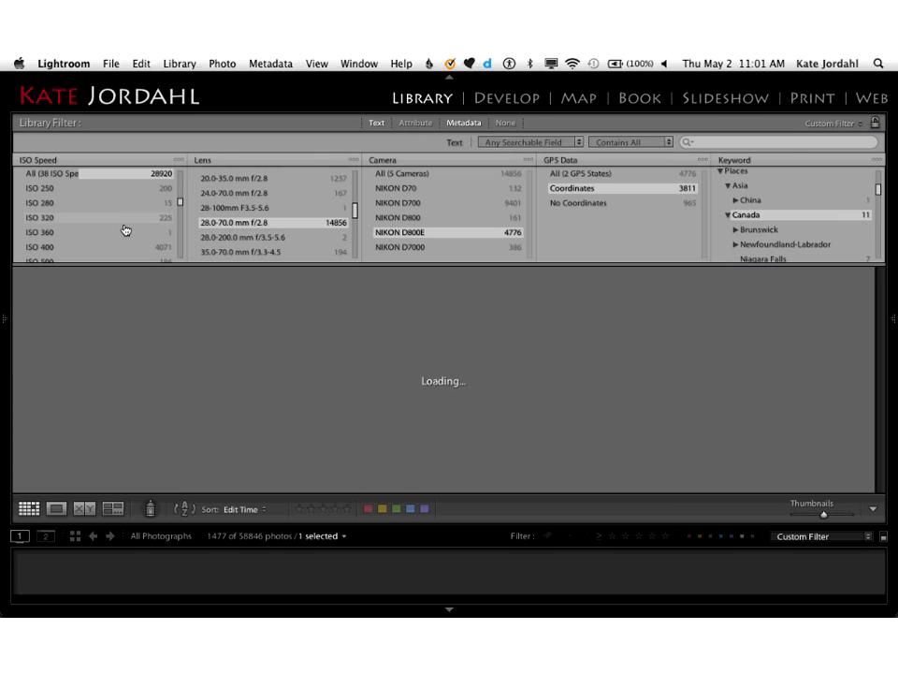
{"action": "left_click", "coordinate": [506, 123]}
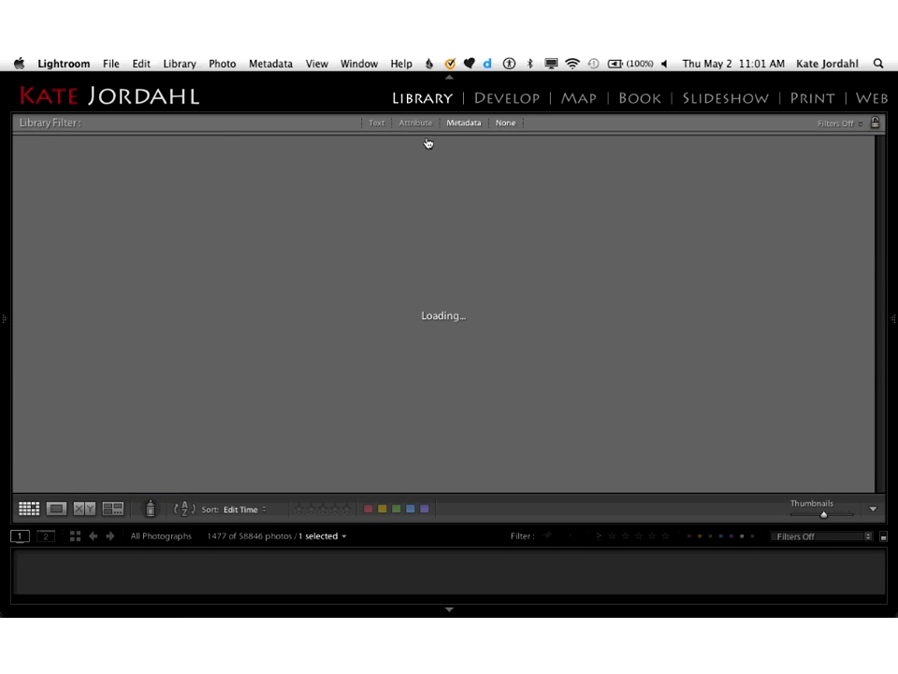
{"action": "left_click", "coordinate": [376, 126]}
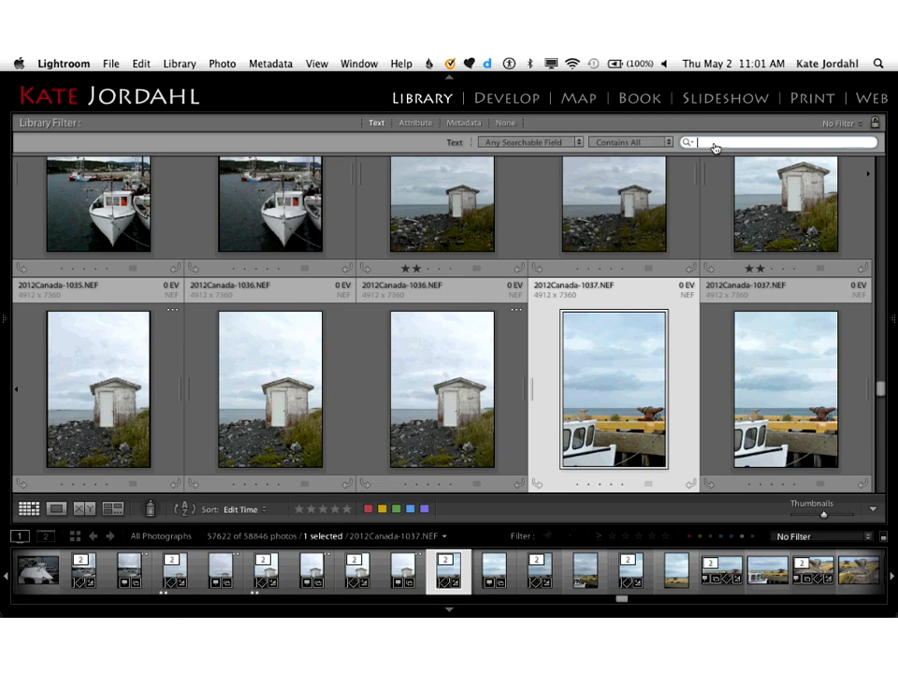
{"action": "type", "text": "bridge"}
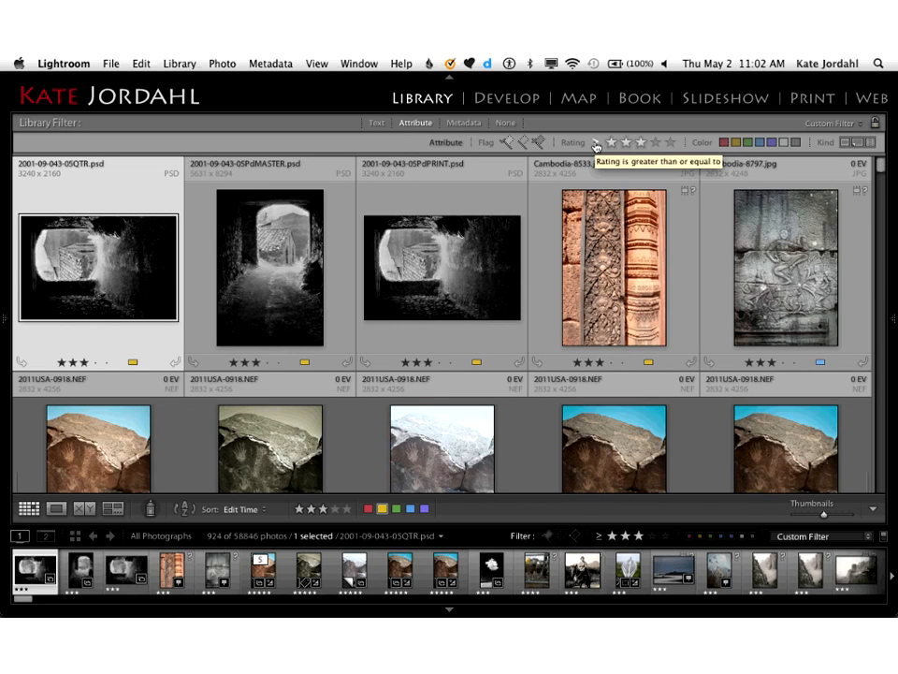
Step: Narrow the rating-filtered photos to the blue color label and combine the attribute filter with the metadata filter
{"action": "left_click", "coordinate": [758, 145]}
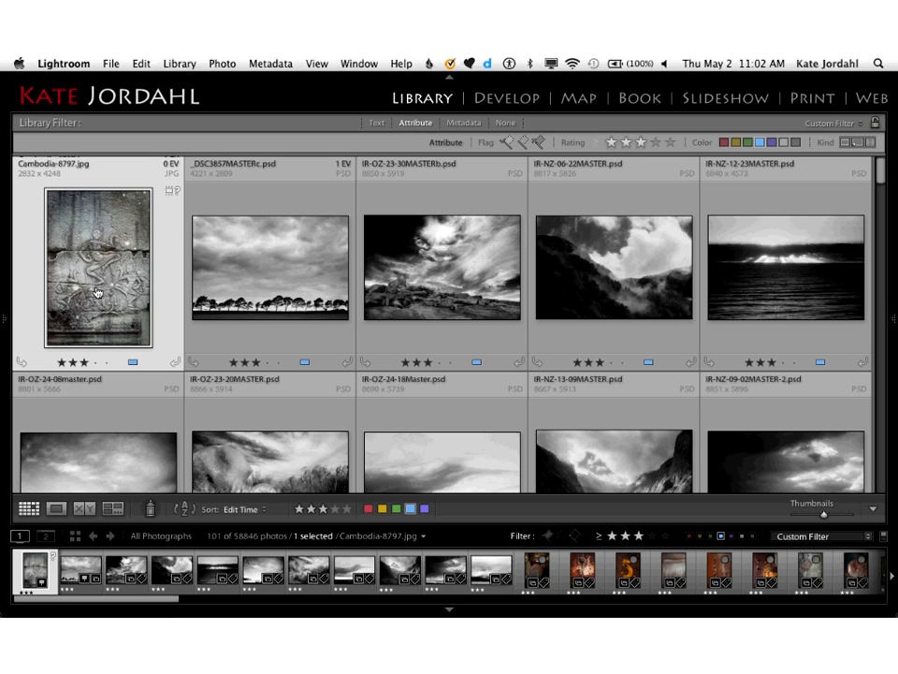
{"action": "scroll", "coordinate": [96, 292], "scroll_direction": "down", "scroll_amount": 10}
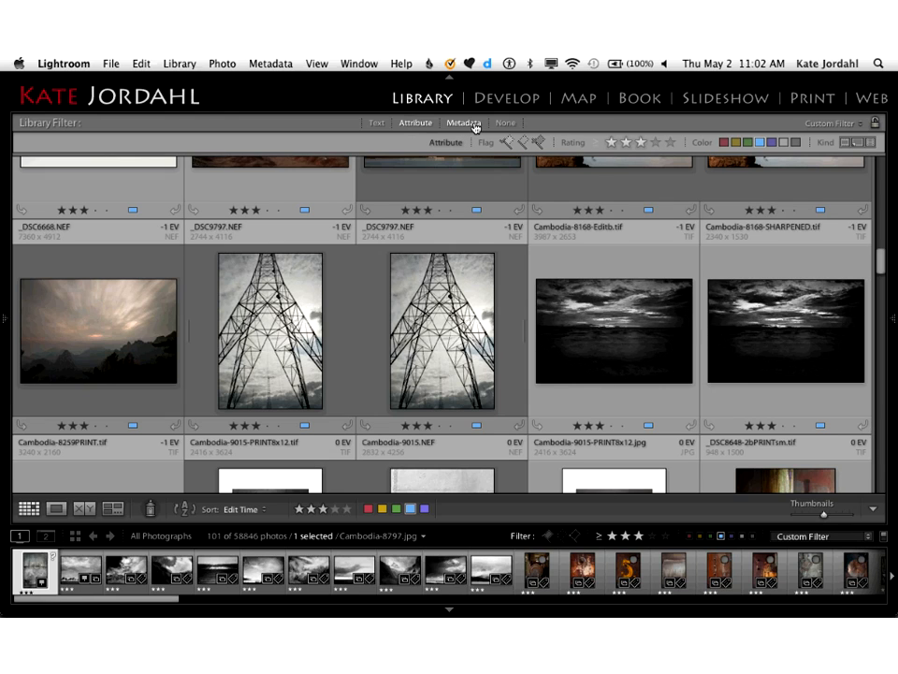
{"action": "left_click", "coordinate": [475, 128]}
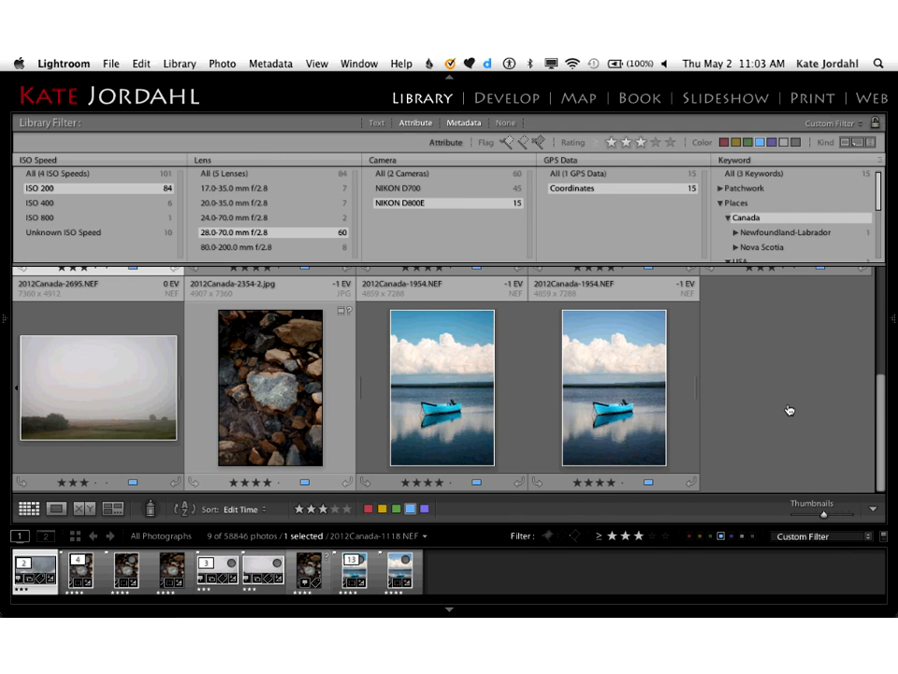
Step: Bring back the side panels and expand the selected photo's metadata in the EXIF and IPTC view
{"action": "key", "text": "Tab"}
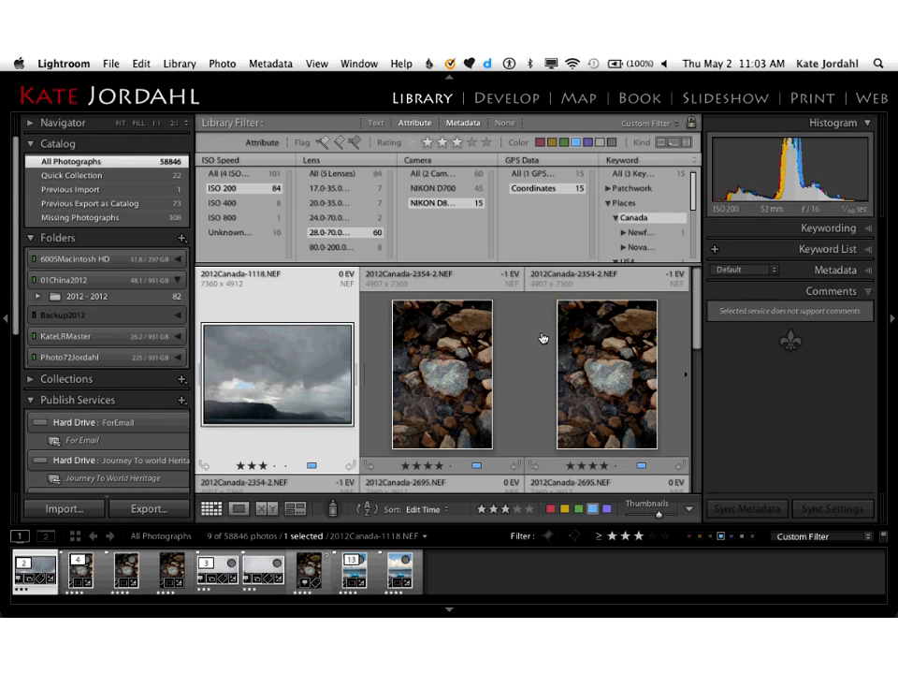
{"action": "left_click", "coordinate": [869, 270]}
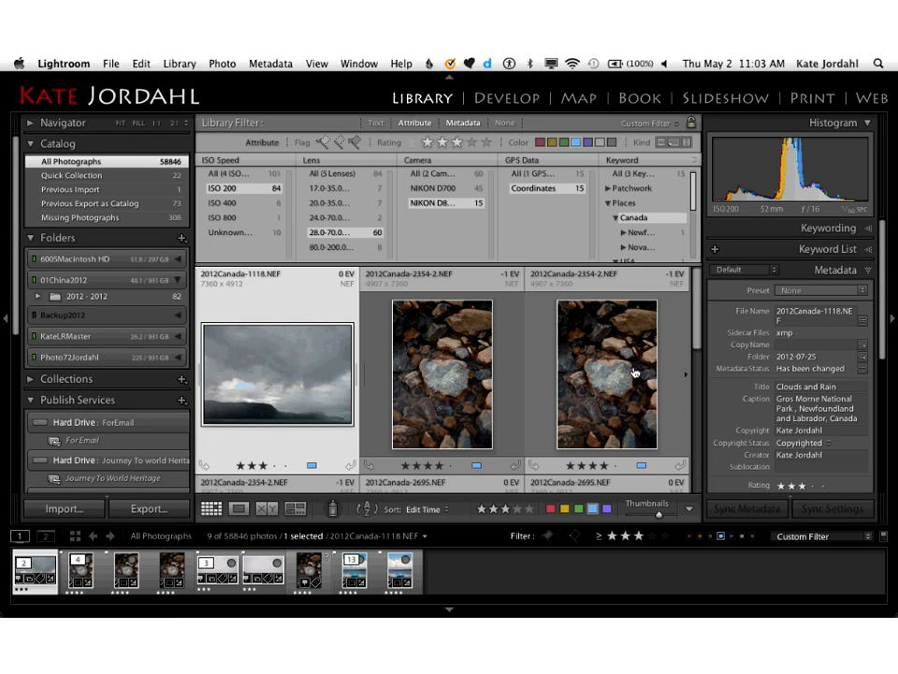
{"action": "left_click", "coordinate": [725, 271]}
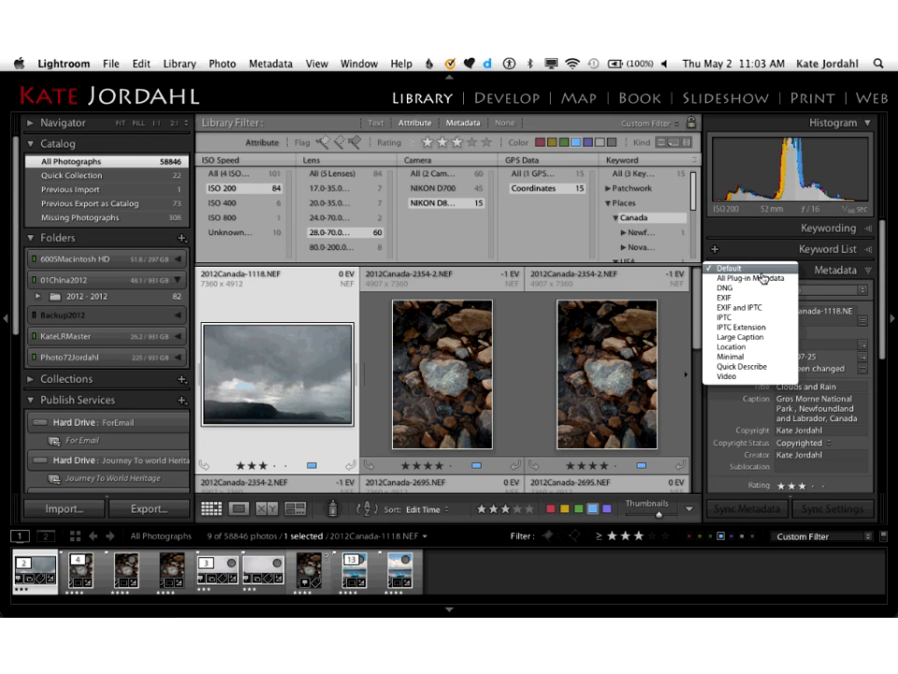
{"action": "left_click", "coordinate": [758, 311]}
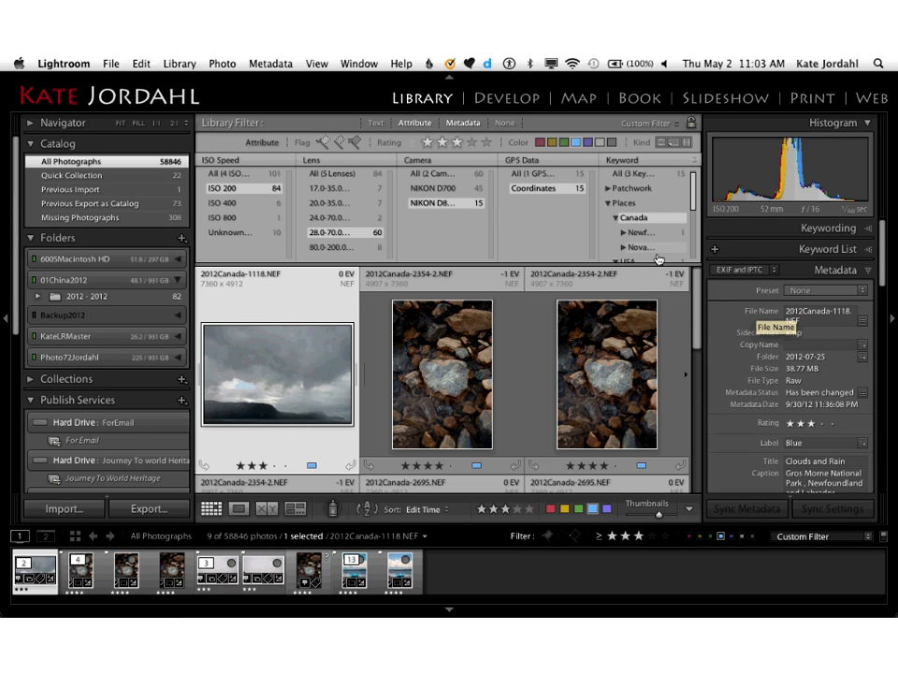
Step: Show the selected cloud photo in Loupe view, widen the metadata panel and hide the catalog and folders panel
{"action": "key", "text": "j"}
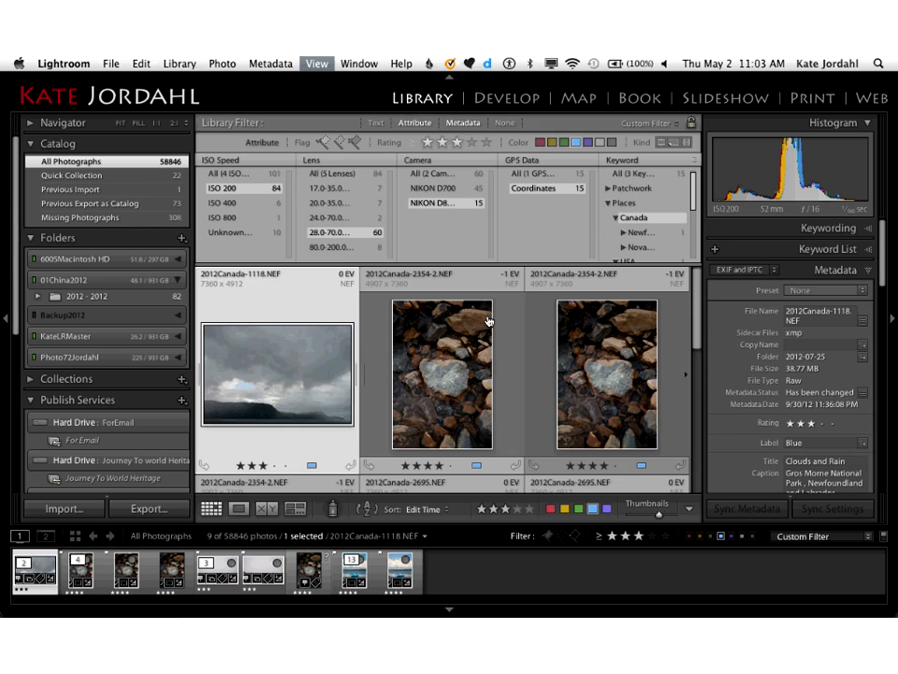
{"action": "key", "text": "e"}
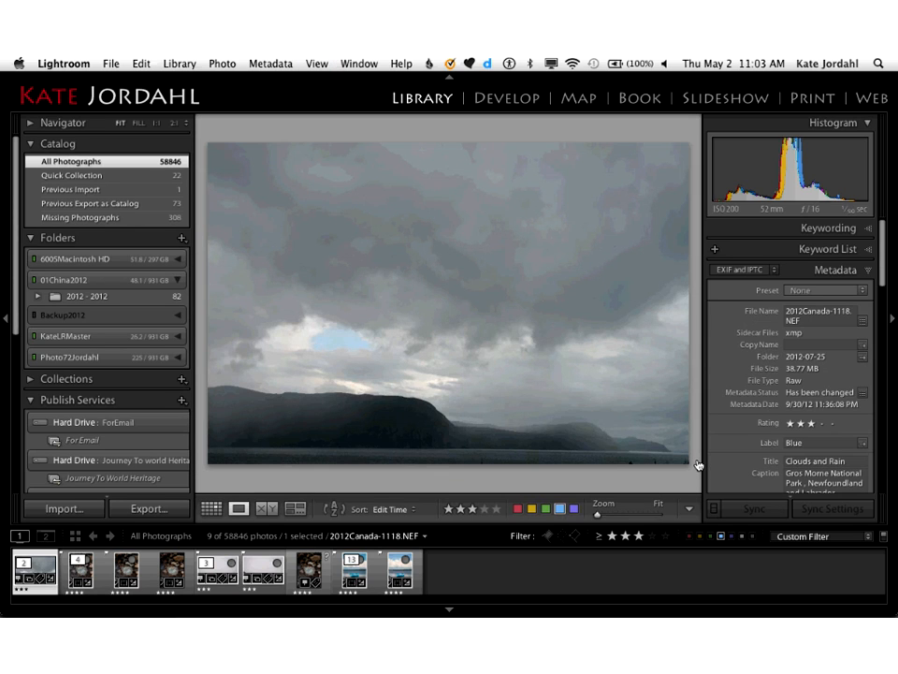
{"action": "left_click_drag", "start_coordinate": [697, 465], "coordinate": [617, 465]}
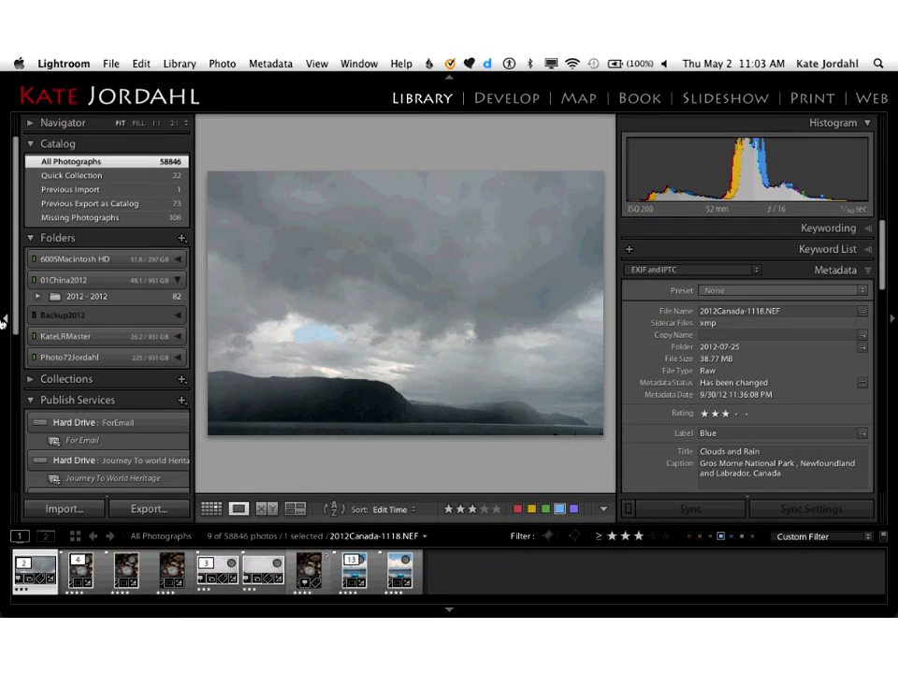
{"action": "left_click", "coordinate": [2, 321]}
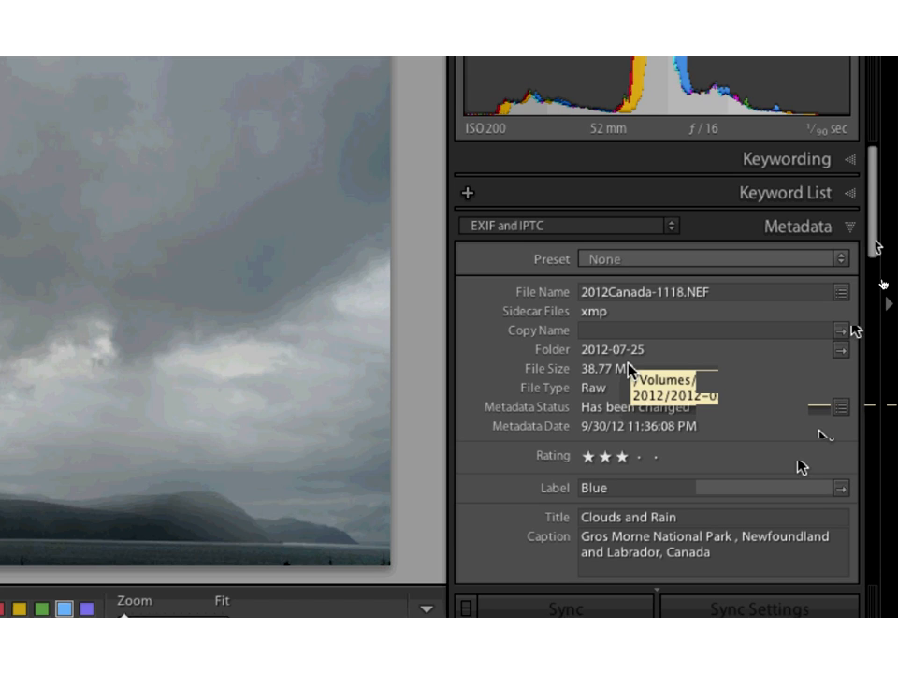
Step: Examine the photo's EXIF, contact, IPTC and copyright metadata from beginning to end
{"action": "left_click_drag", "start_coordinate": [878, 247], "coordinate": [878, 250]}
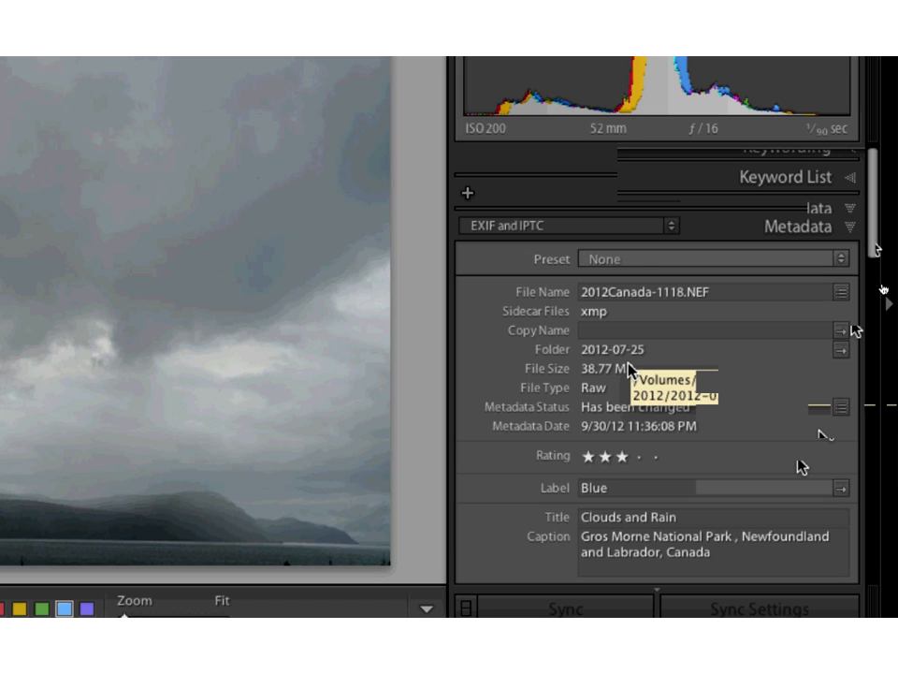
{"action": "left_click_drag", "start_coordinate": [878, 249], "coordinate": [877, 354]}
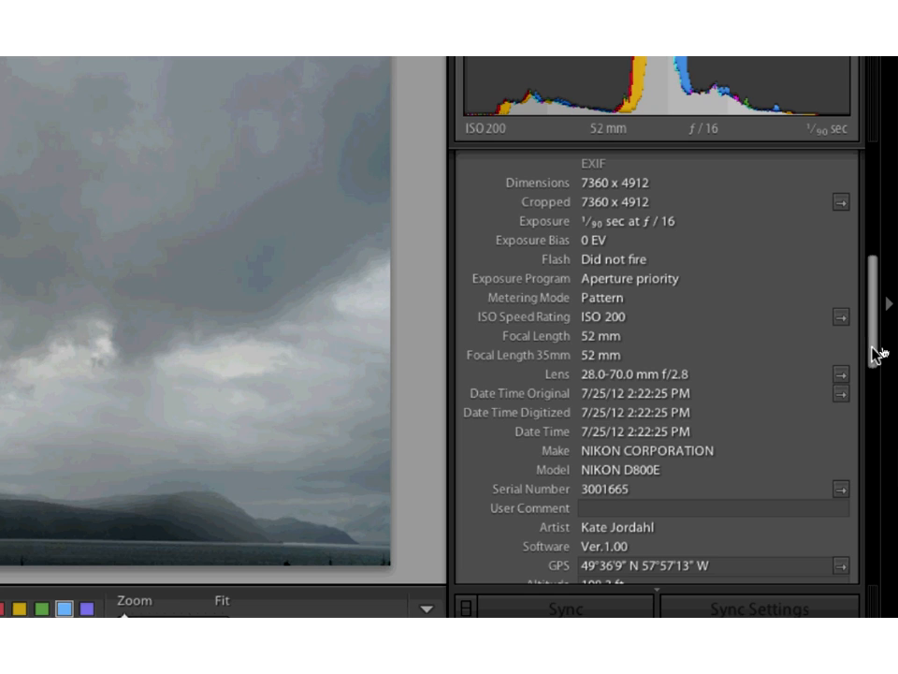
{"action": "left_click_drag", "start_coordinate": [875, 354], "coordinate": [877, 445]}
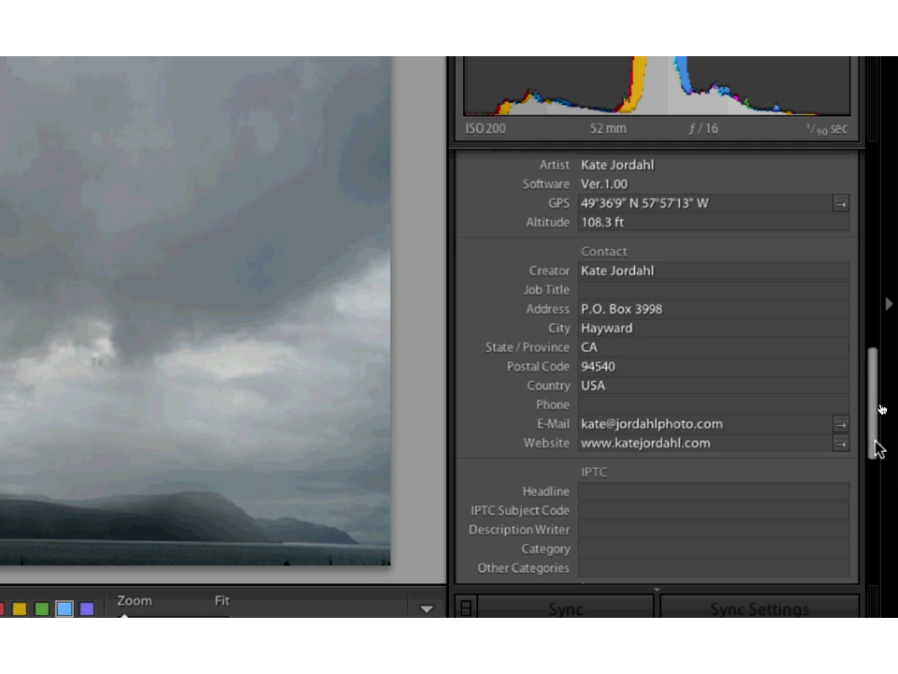
{"action": "left_click_drag", "start_coordinate": [875, 441], "coordinate": [871, 475]}
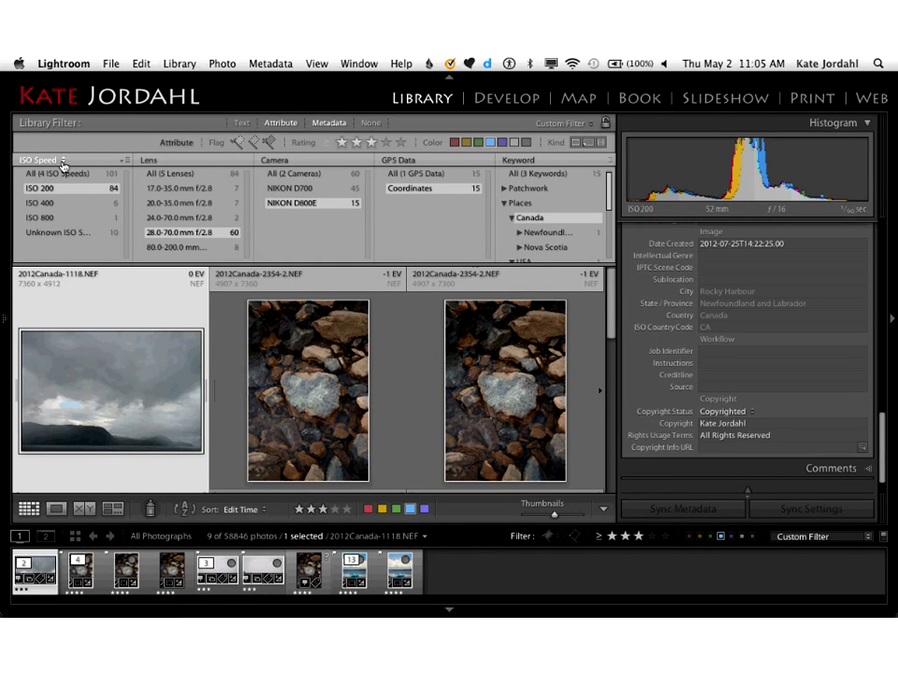
Step: Remove the ISO Speed column from the metadata filter
{"action": "left_click", "coordinate": [64, 161]}
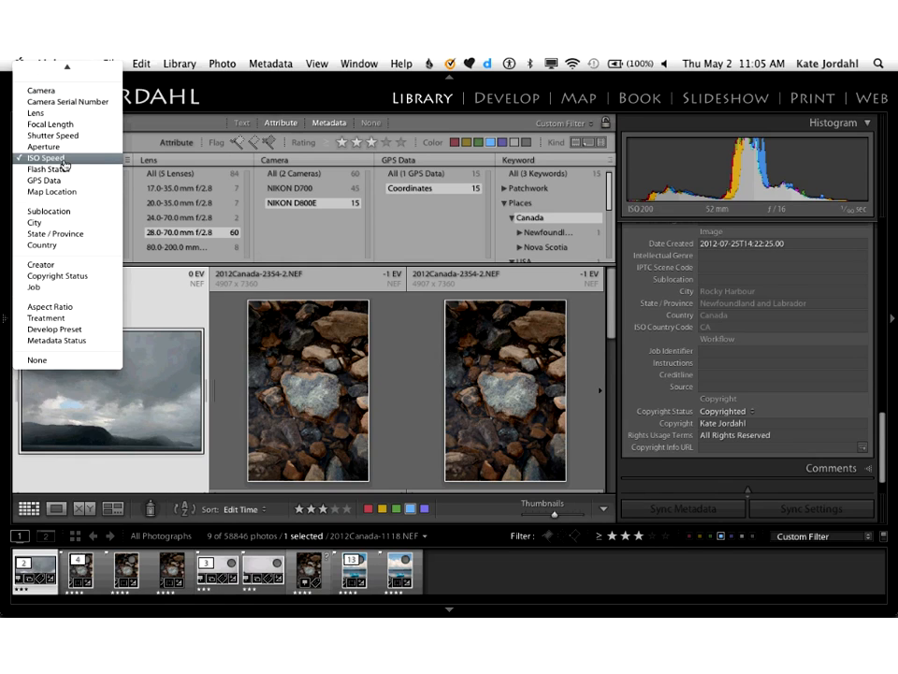
{"action": "left_click", "coordinate": [130, 166]}
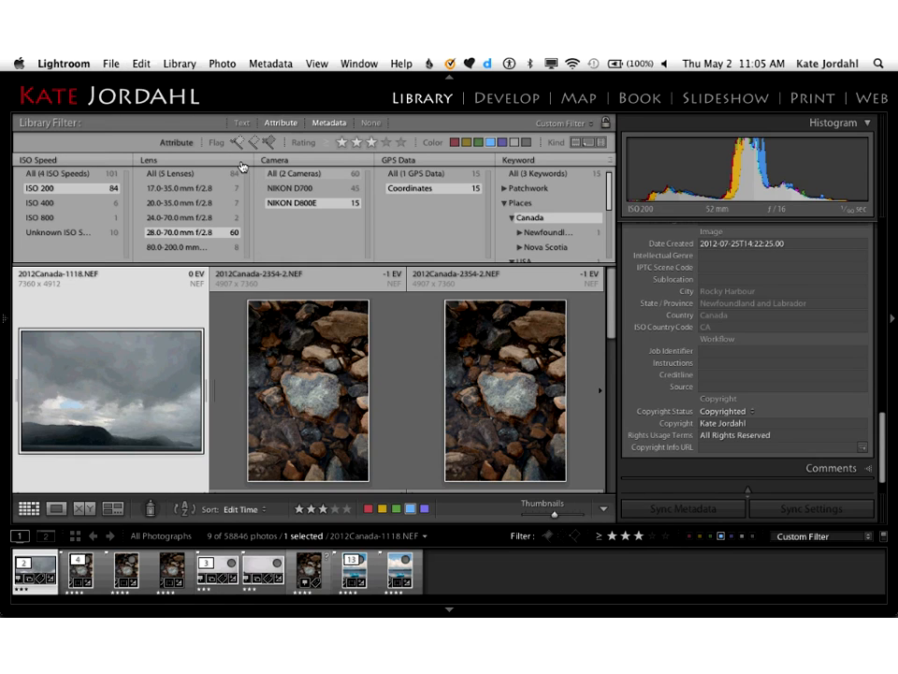
{"action": "left_click", "coordinate": [128, 163]}
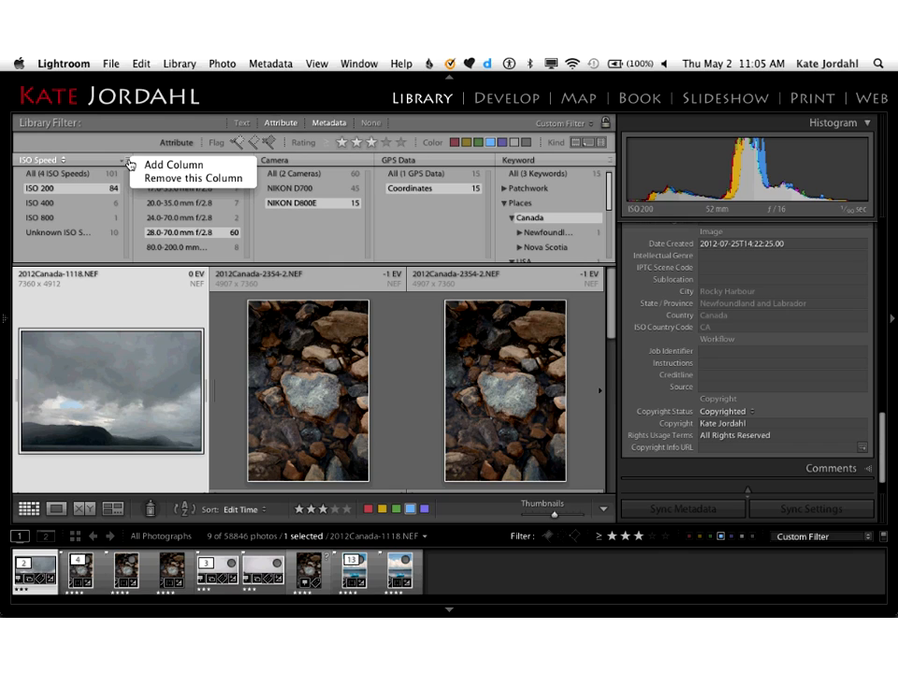
{"action": "left_click", "coordinate": [144, 184]}
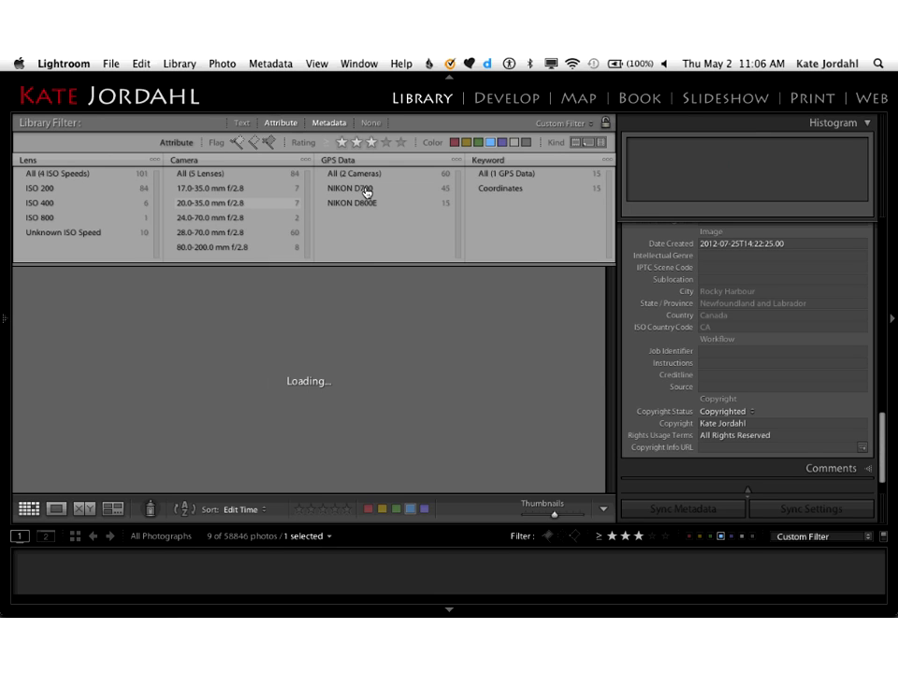
Step: Examine the metadata criteria offered for the Camera filter column and its options for adding or removing columns, leaving Camera selected
{"action": "left_click", "coordinate": [201, 161]}
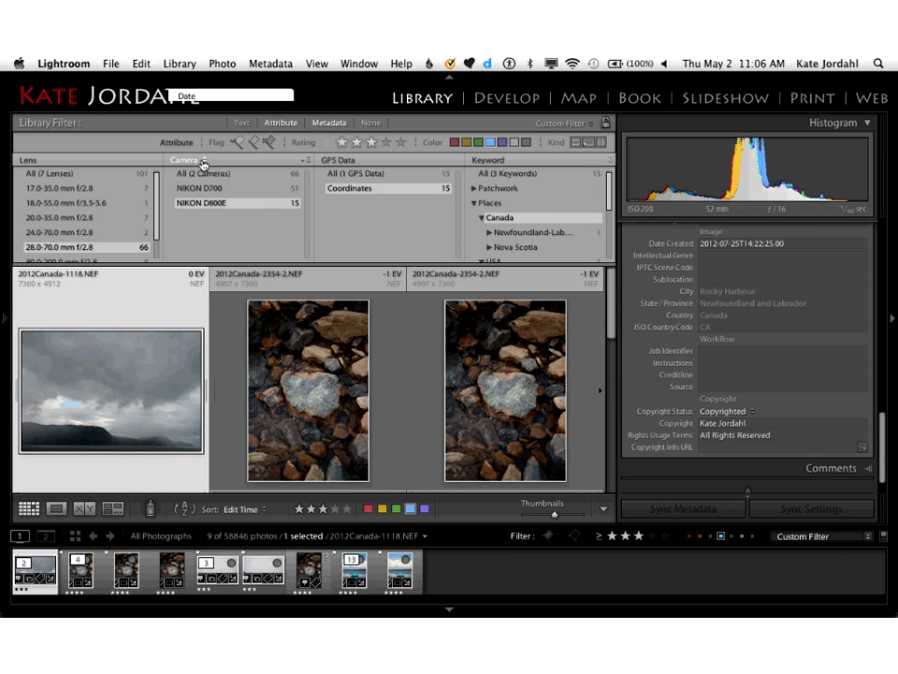
{"action": "left_click", "coordinate": [201, 160]}
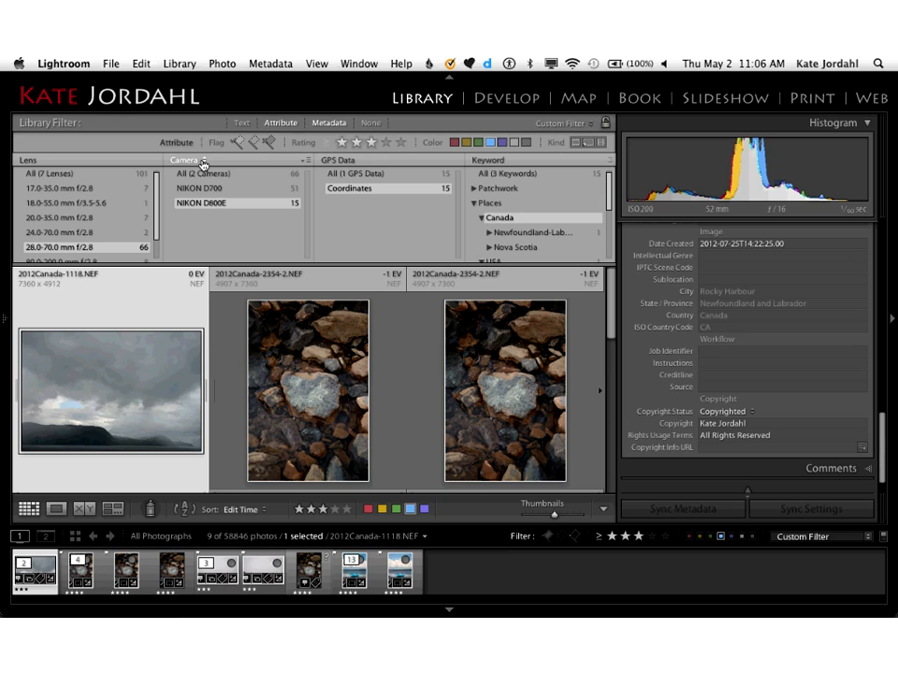
{"action": "left_click", "coordinate": [202, 162]}
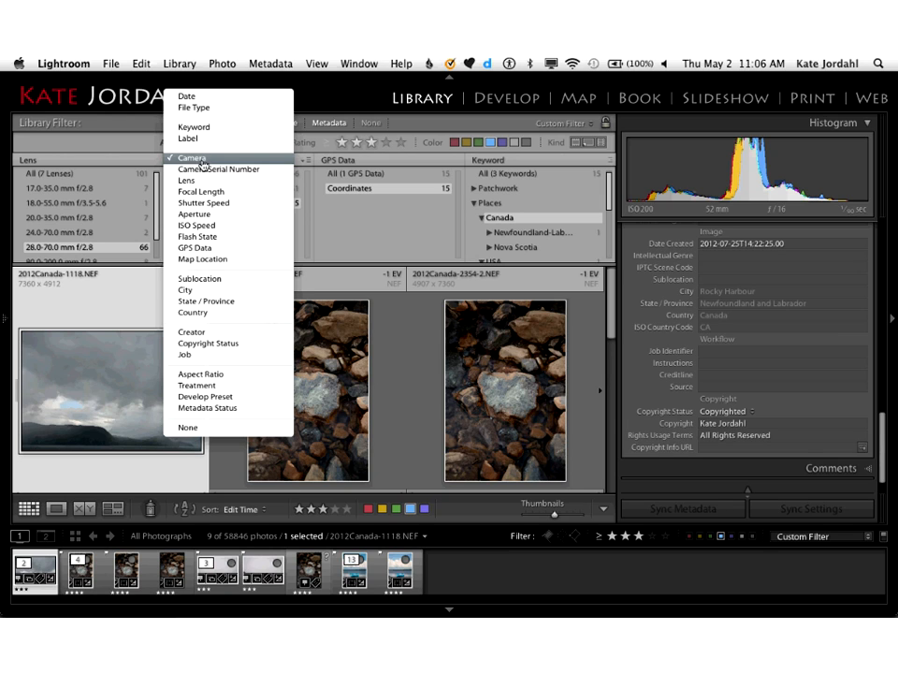
{"action": "left_click", "coordinate": [202, 163]}
{"action": "right_click", "coordinate": [311, 159]}
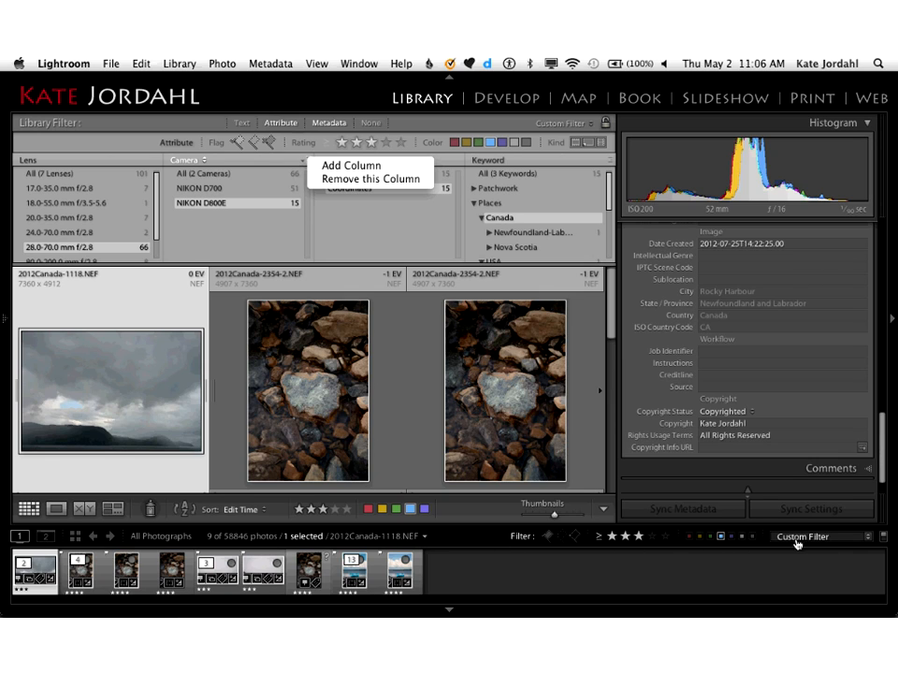
Step: Turn off all library filters, toggle the three-star rating filter, and switch filtering off again
{"action": "left_click", "coordinate": [372, 128]}
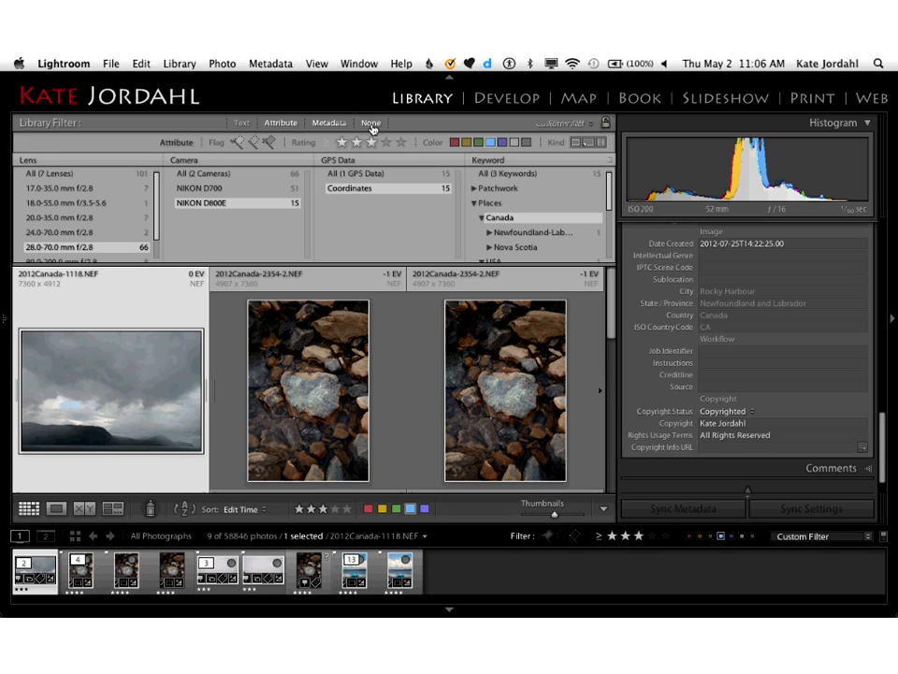
{"action": "left_click", "coordinate": [372, 124]}
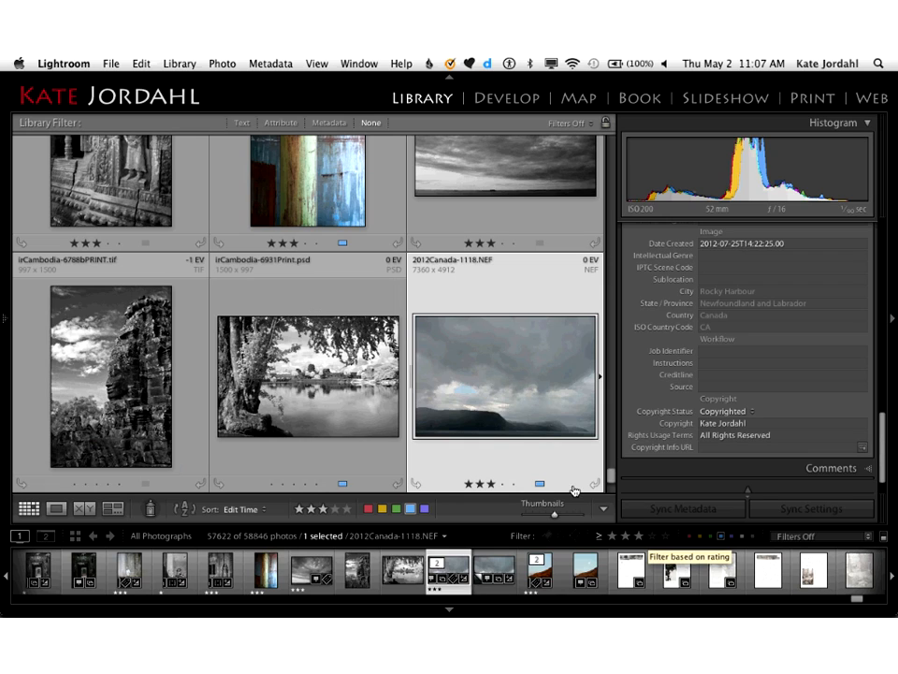
{"action": "left_click", "coordinate": [638, 538]}
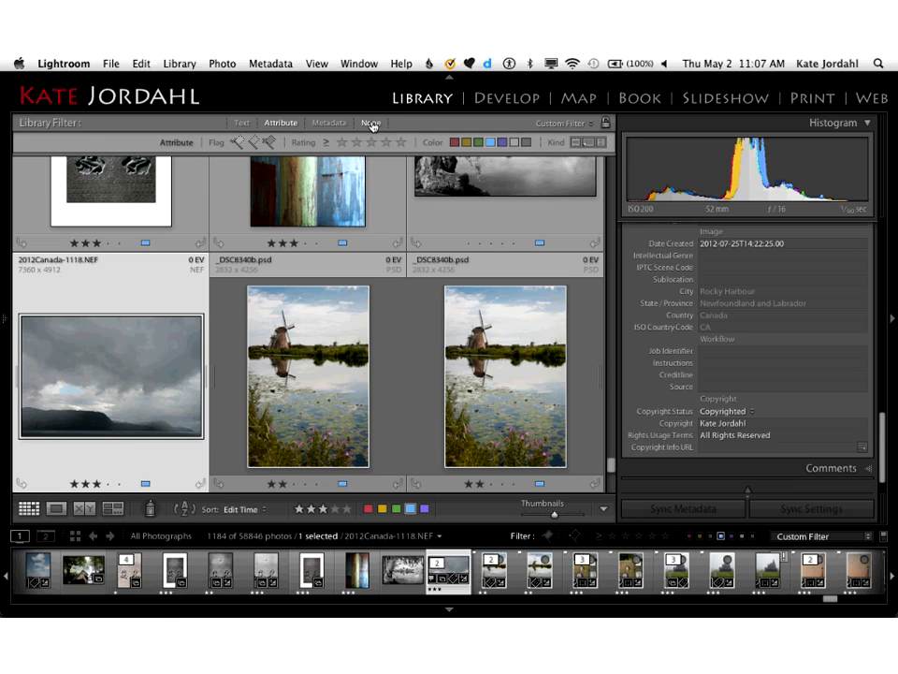
{"action": "left_click", "coordinate": [372, 126]}
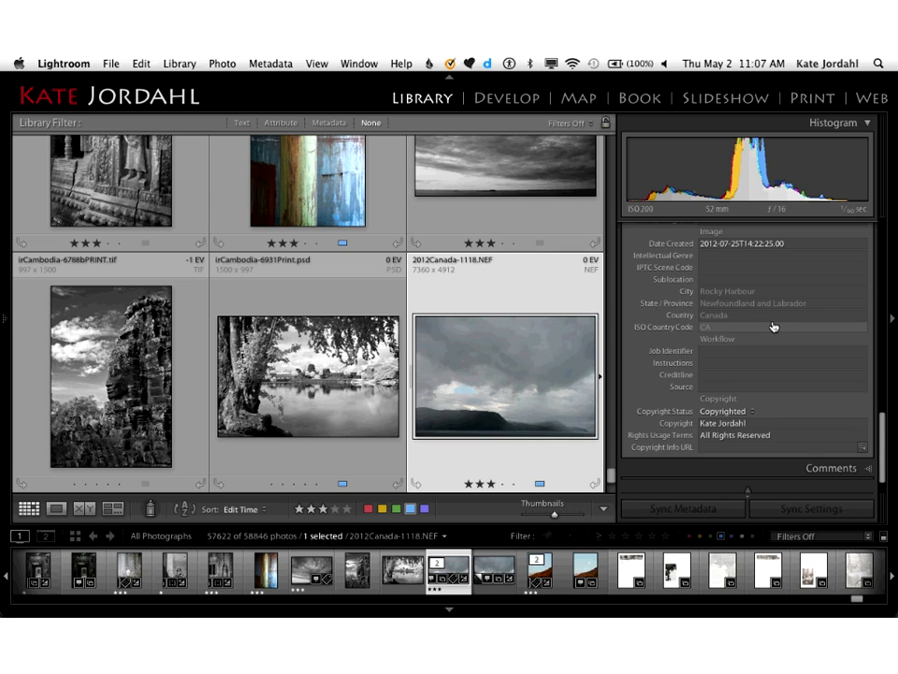
Step: Show the photo keyword tags and check them for irCambodia-6788bPRINT.tif and the cloud photo 2012Canada-1118.NEF
{"action": "scroll", "coordinate": [773, 326], "scroll_direction": "up", "scroll_amount": 5}
{"action": "left_click", "coordinate": [868, 231]}
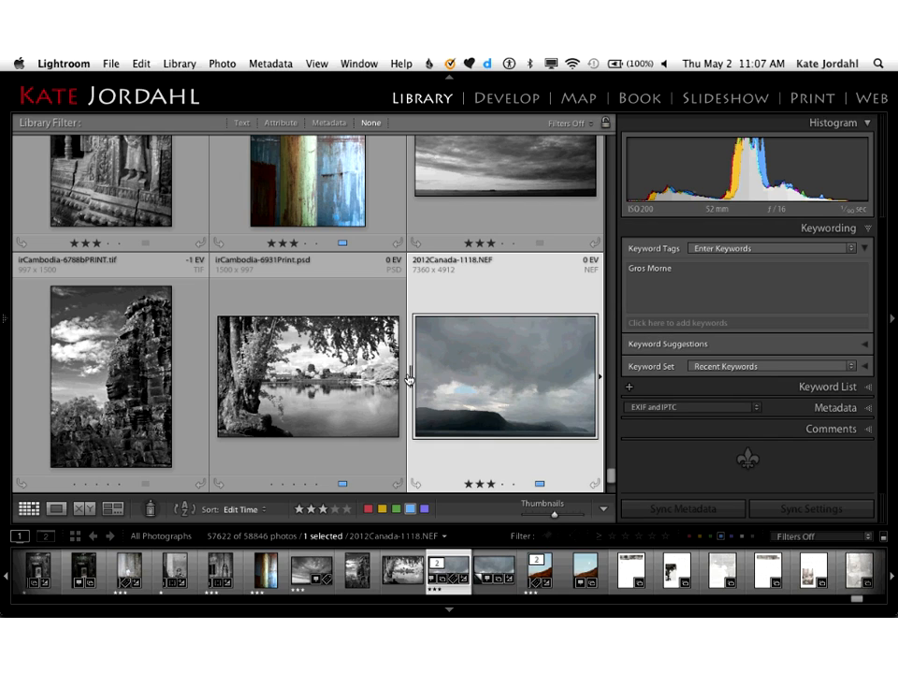
{"action": "left_click", "coordinate": [154, 361]}
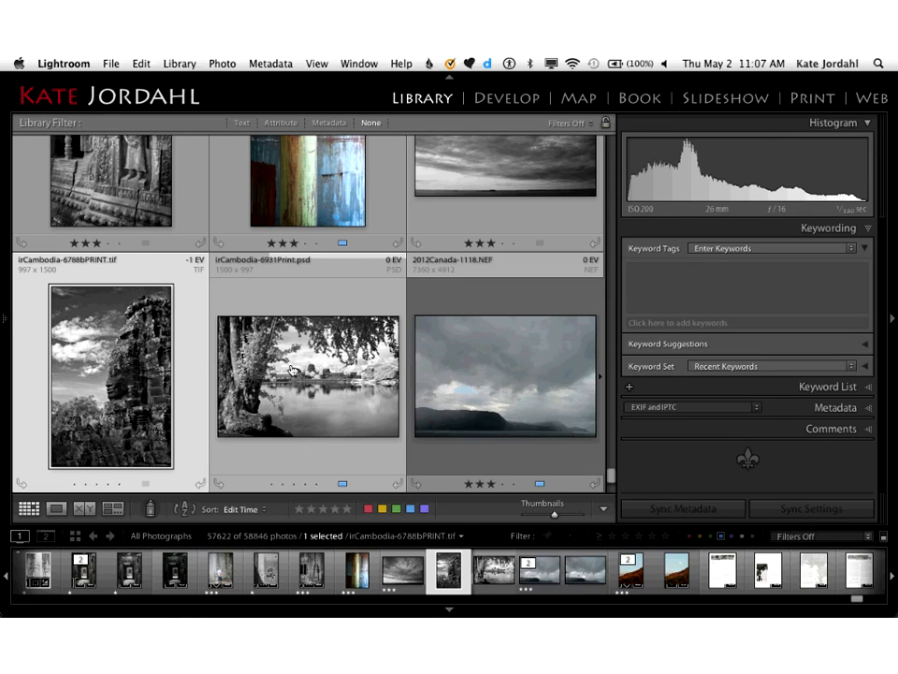
{"action": "left_click", "coordinate": [469, 357]}
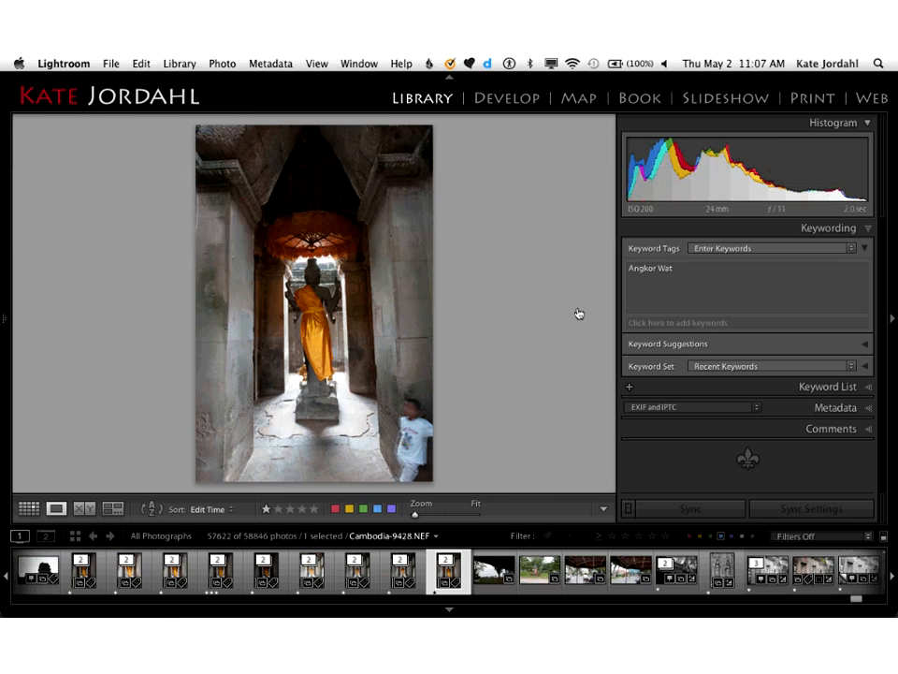
Step: Expand the keyword hierarchy through Places, Asia, Cambodia and Siem Reap to examine where Angkor Wat is nested
{"action": "left_click", "coordinate": [868, 392]}
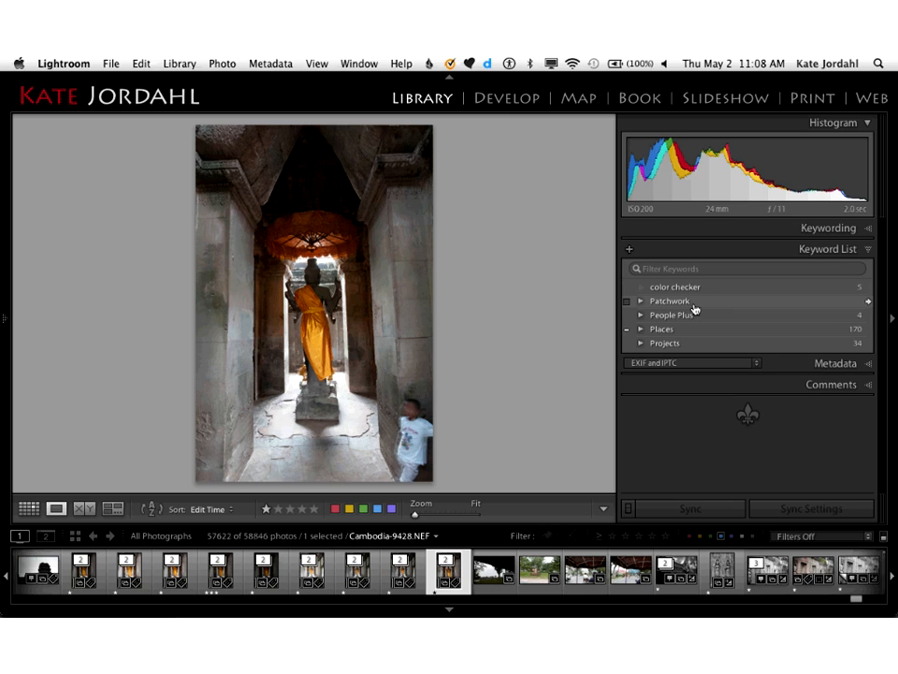
{"action": "left_click", "coordinate": [641, 330]}
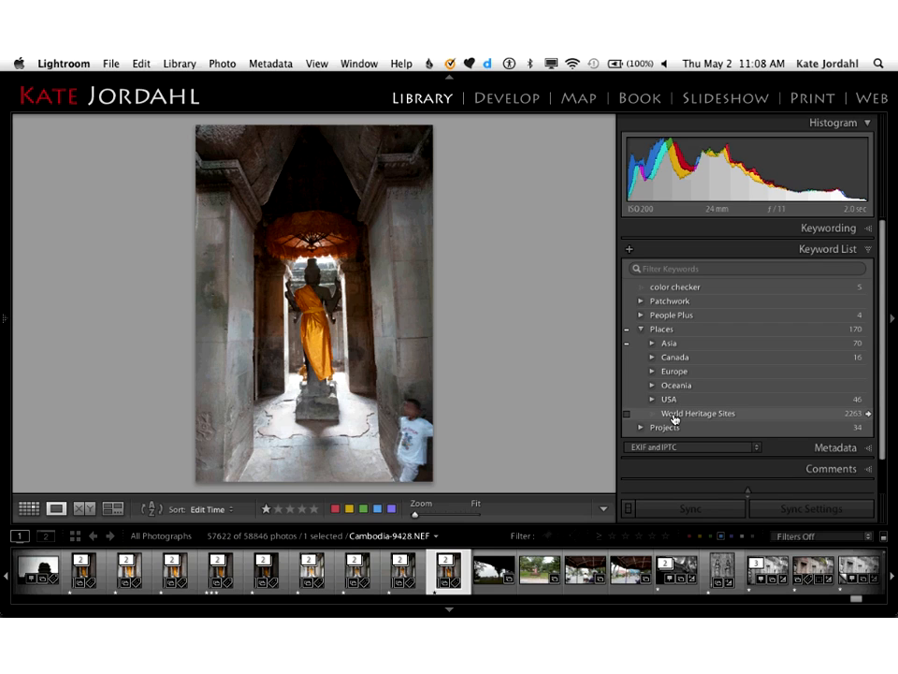
{"action": "left_click", "coordinate": [652, 344]}
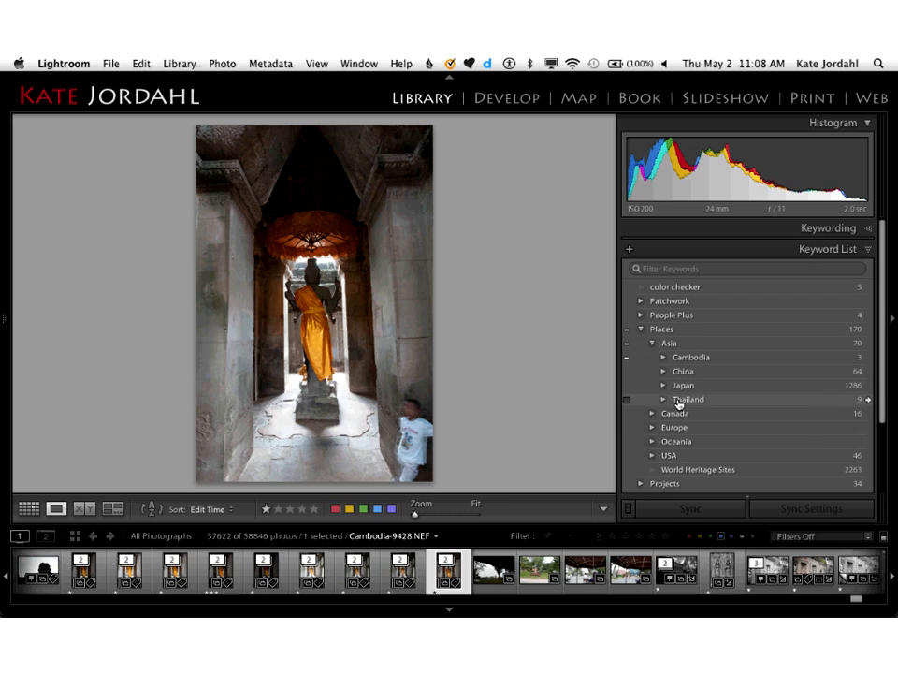
{"action": "left_click", "coordinate": [665, 358]}
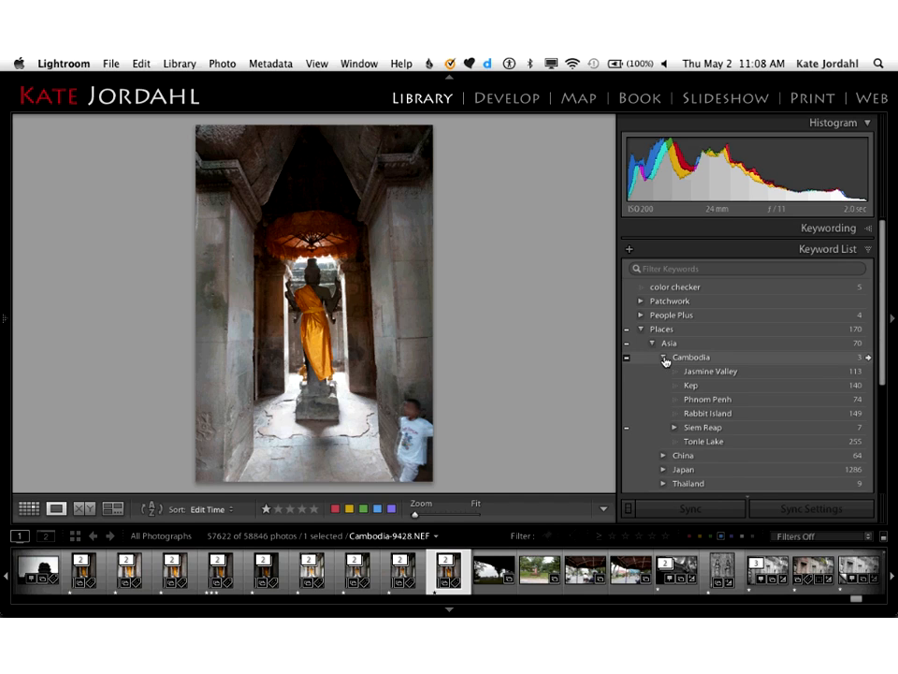
{"action": "left_click", "coordinate": [675, 428]}
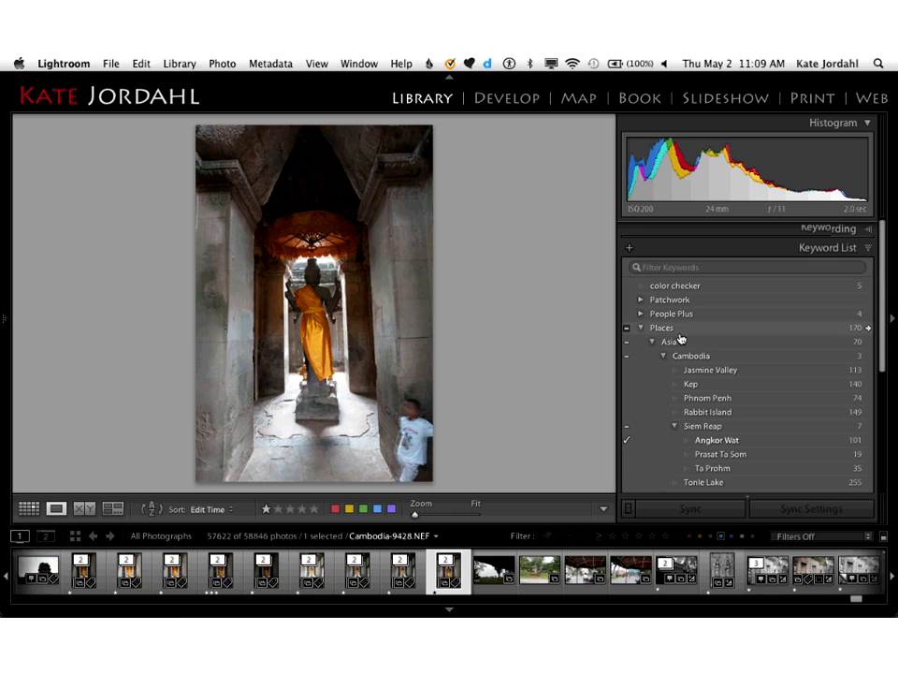
{"action": "scroll", "coordinate": [681, 339], "scroll_direction": "up", "scroll_amount": 1}
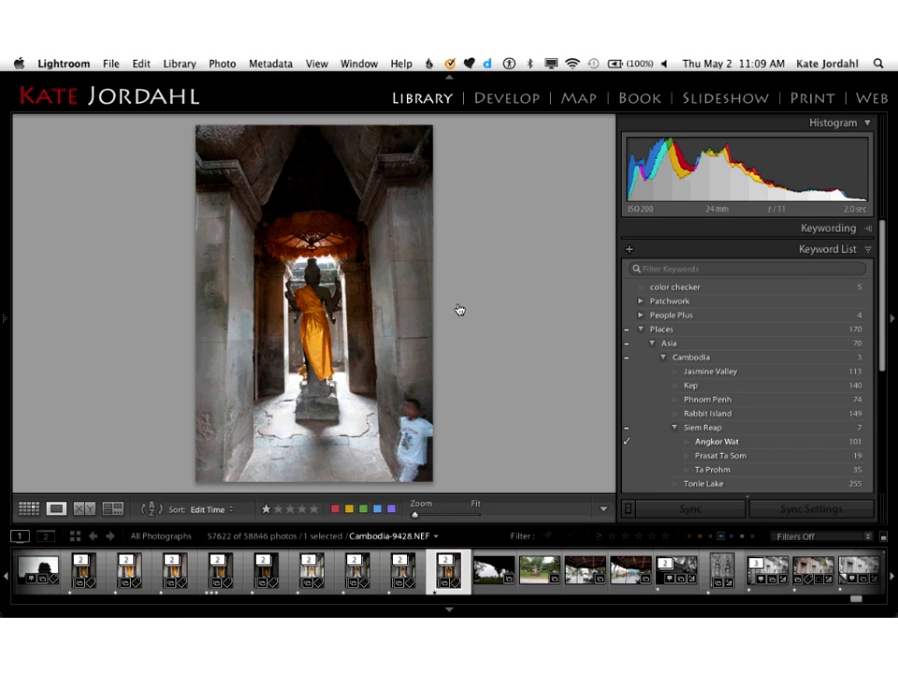
Step: Return to Grid view and filter the catalog for photos whose keywords contain all of the text Cambodia
{"action": "key", "text": "g"}
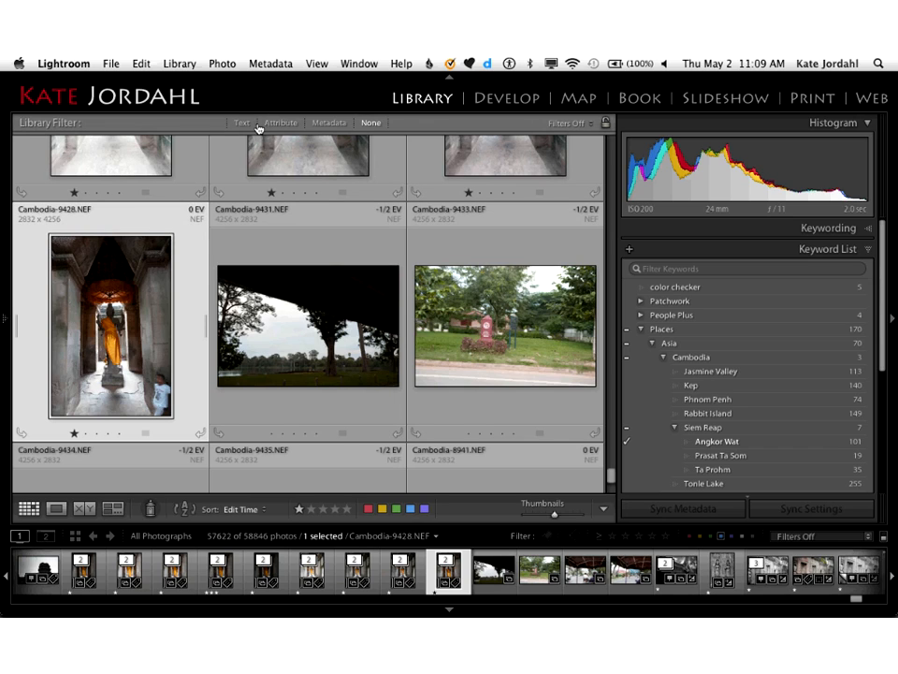
{"action": "left_click", "coordinate": [242, 124]}
{"action": "left_click", "coordinate": [241, 123]}
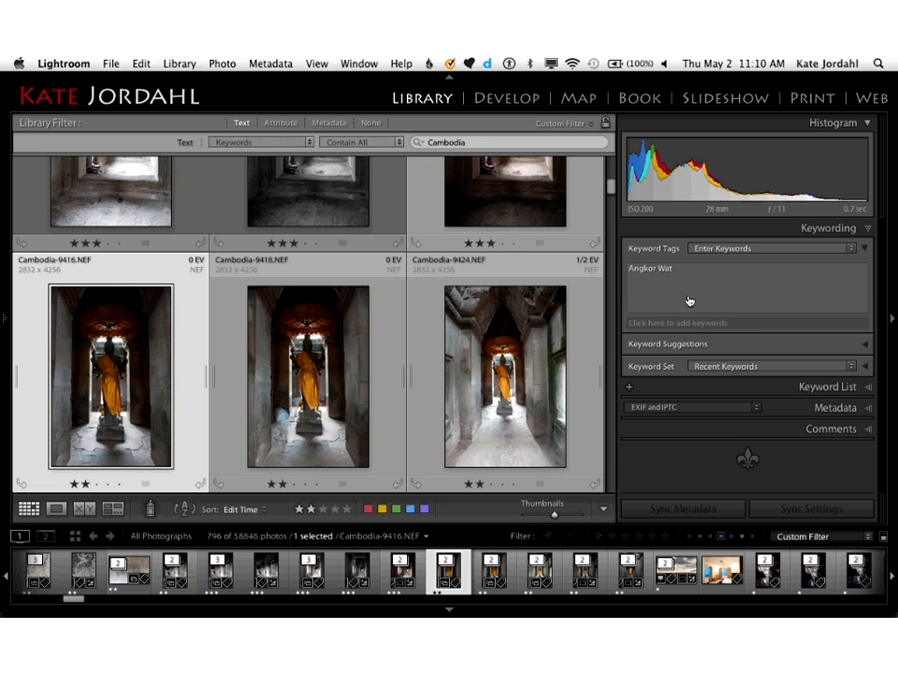
Step: Filter the catalog from the keyword list to show only the photos tagged color checker
{"action": "left_click", "coordinate": [870, 390]}
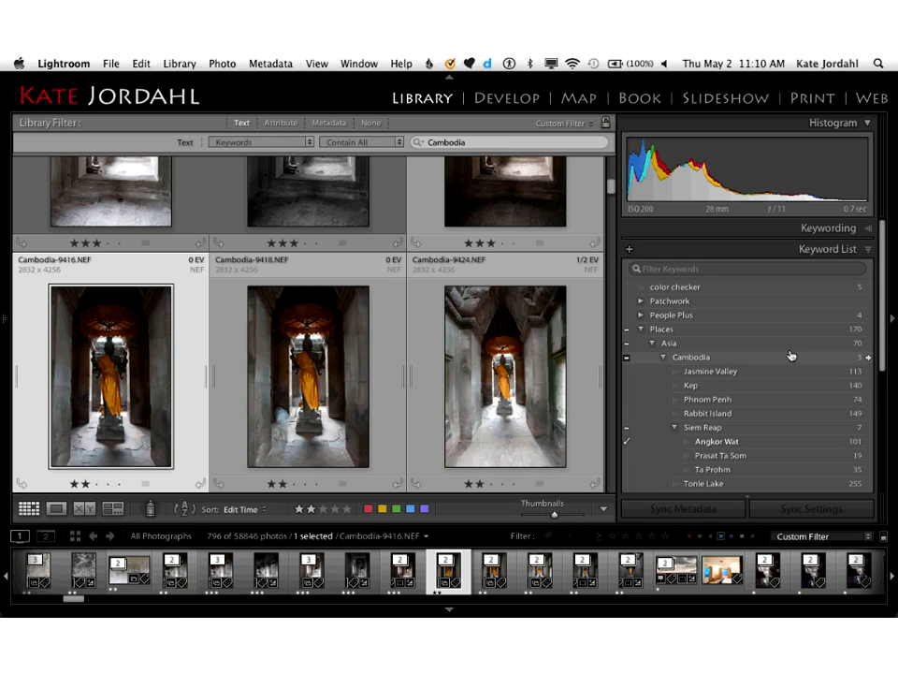
{"action": "scroll", "coordinate": [764, 340], "scroll_direction": "down", "scroll_amount": 1}
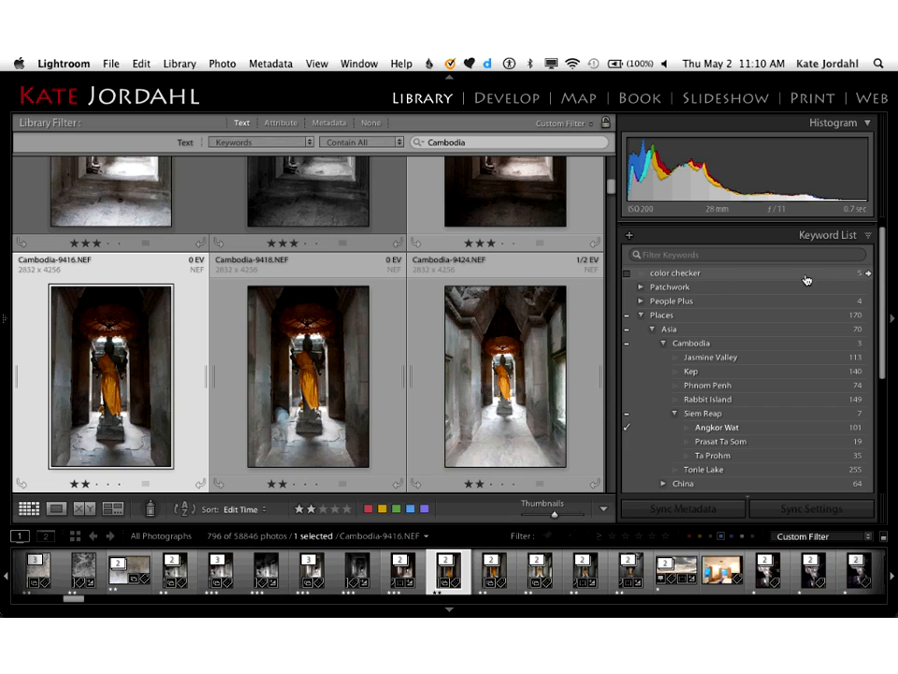
{"action": "left_click", "coordinate": [869, 274]}
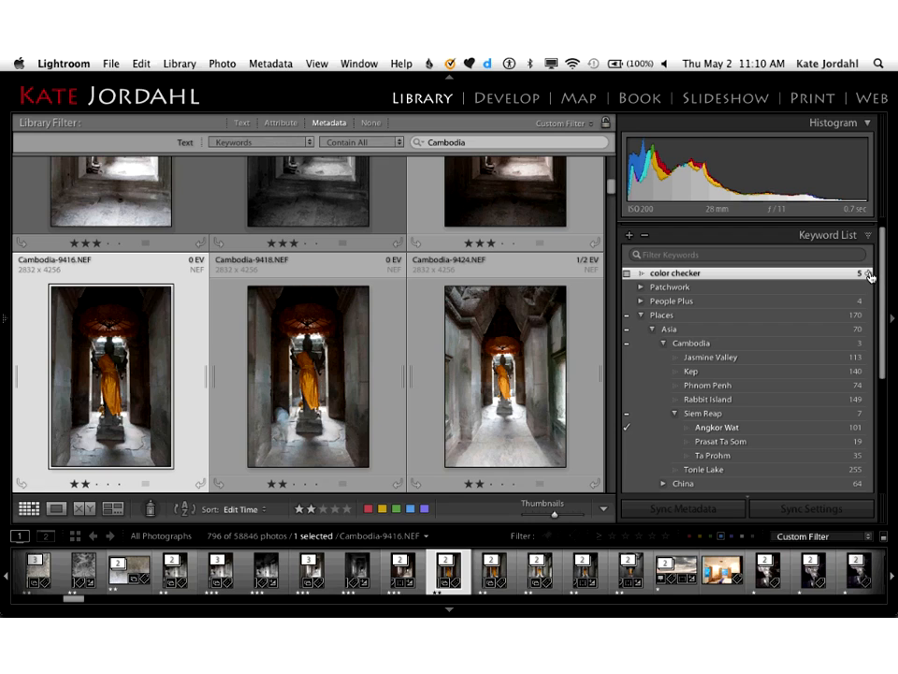
{"action": "left_click", "coordinate": [870, 275]}
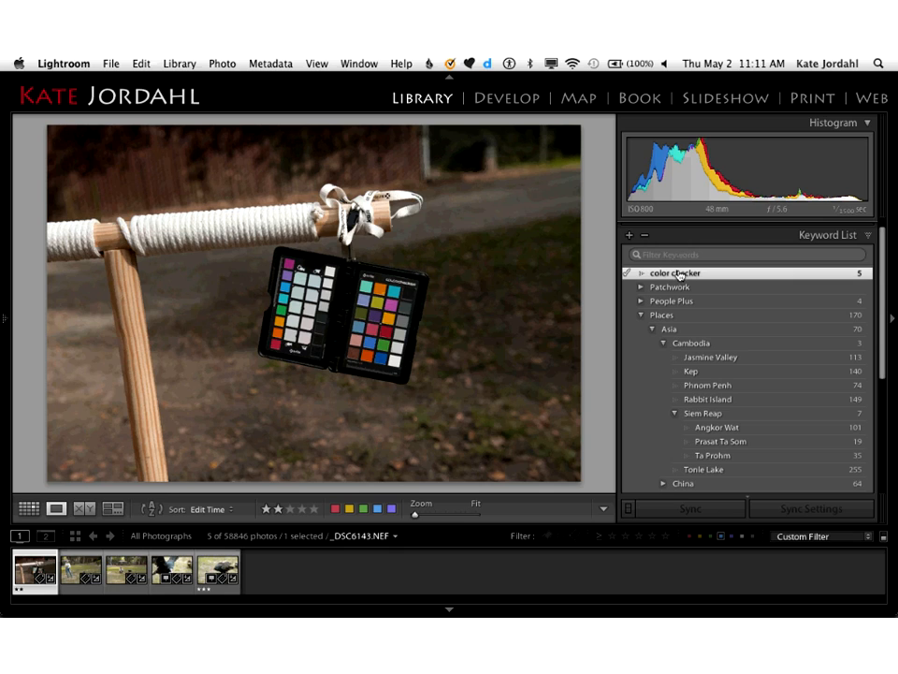
Step: Collapse the Places keywords and move the color checker keyword into teaching under Projects
{"action": "left_click", "coordinate": [641, 316]}
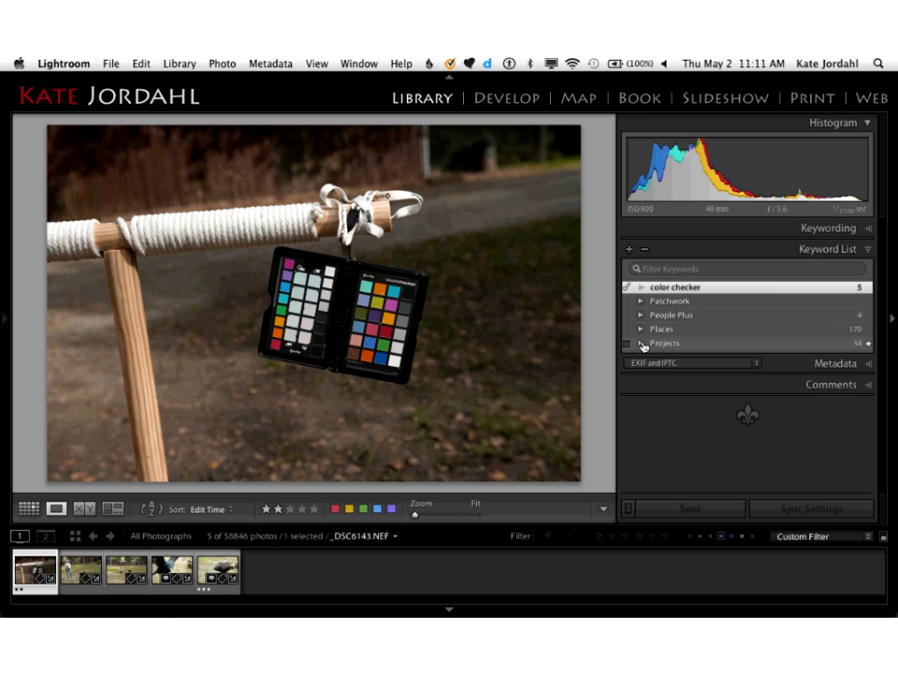
{"action": "left_click_drag", "start_coordinate": [684, 289], "coordinate": [683, 490]}
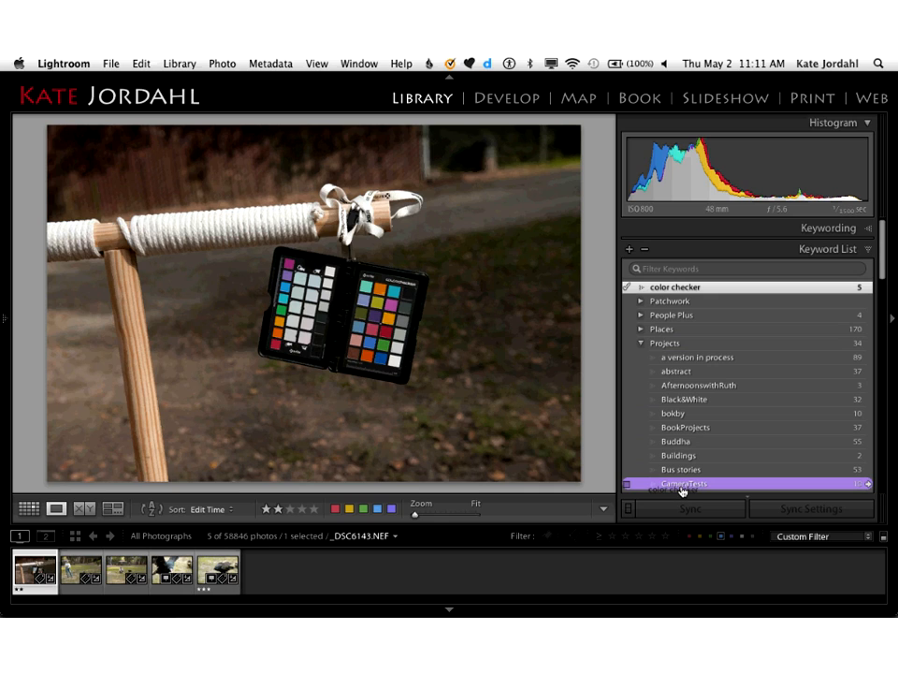
{"action": "left_click_drag", "start_coordinate": [684, 491], "coordinate": [686, 281]}
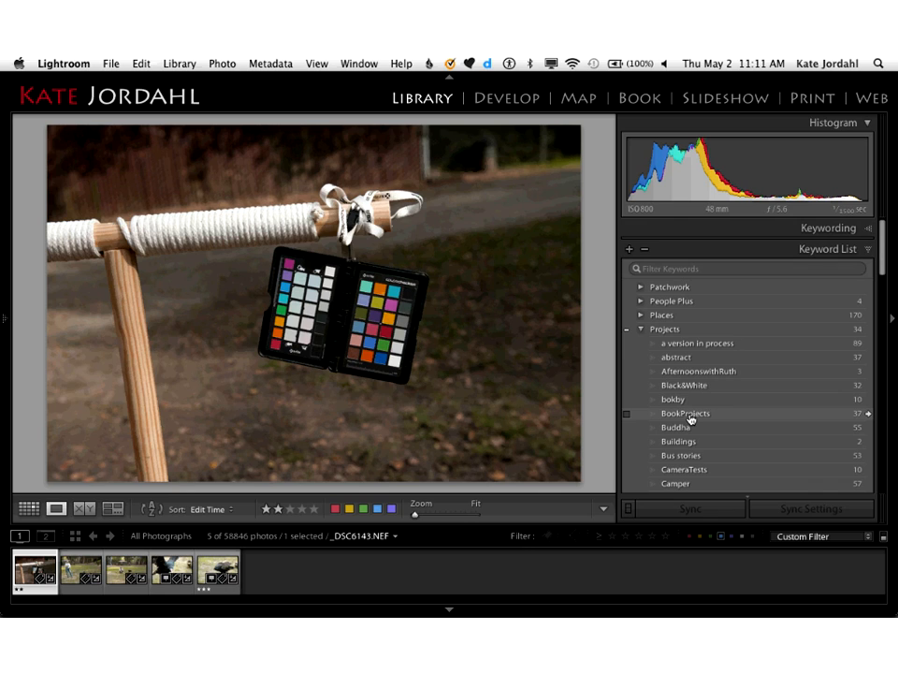
{"action": "scroll", "coordinate": [691, 418], "scroll_direction": "down", "scroll_amount": 10}
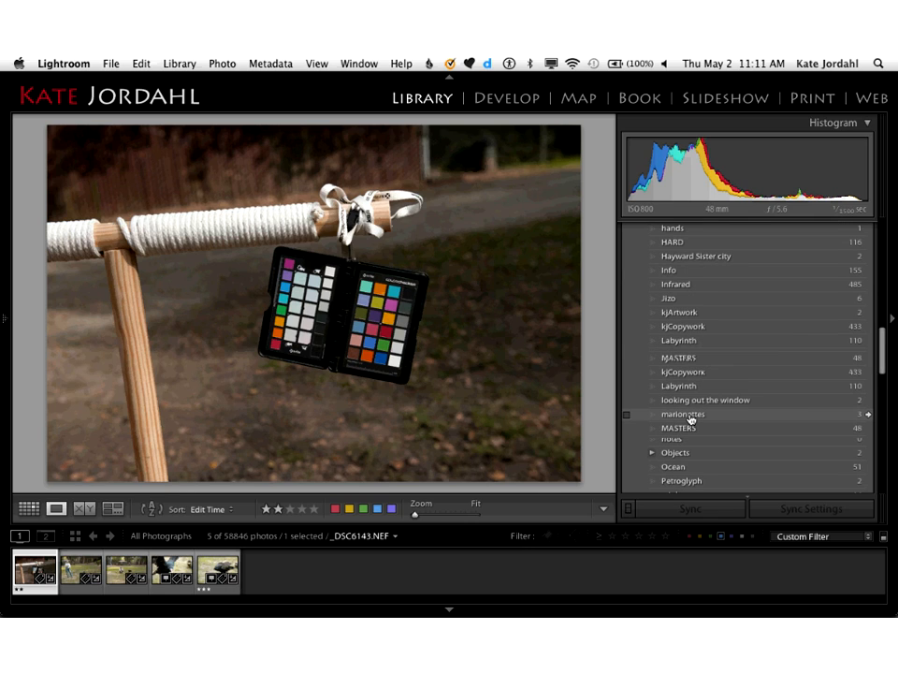
{"action": "scroll", "coordinate": [691, 418], "scroll_direction": "down", "scroll_amount": 10}
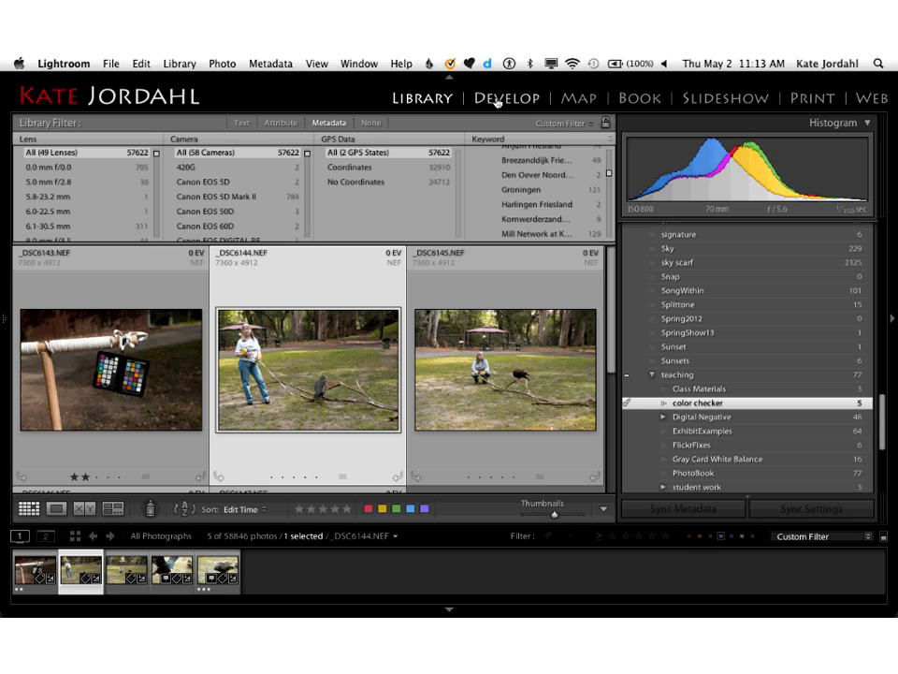
Step: In the Develop module, set the white balance of _DSC6143.NEF by sampling a light neutral patch on the color checker card
{"action": "left_click", "coordinate": [498, 98]}
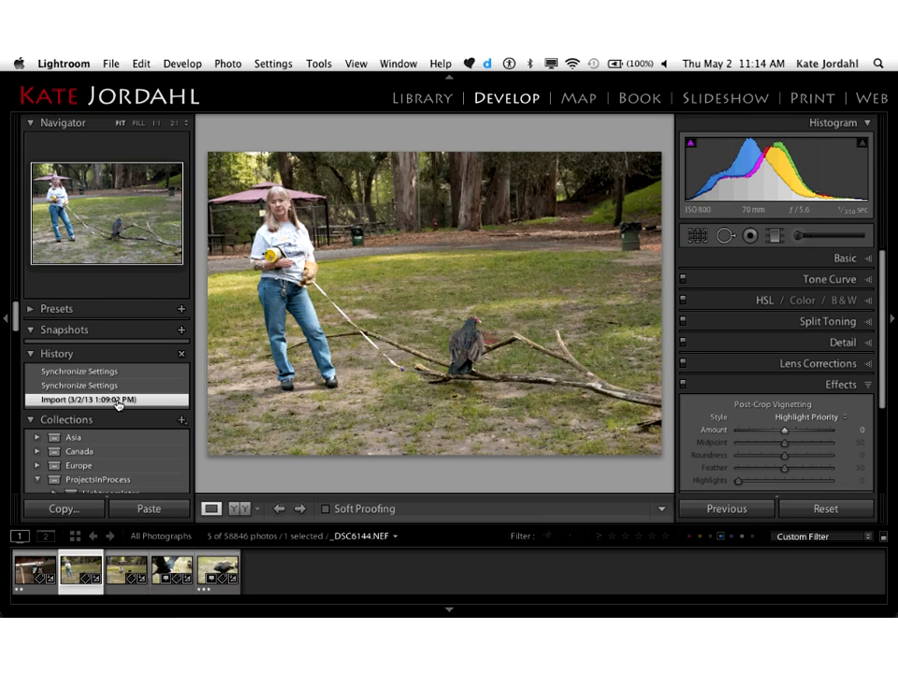
{"action": "left_click", "coordinate": [37, 571]}
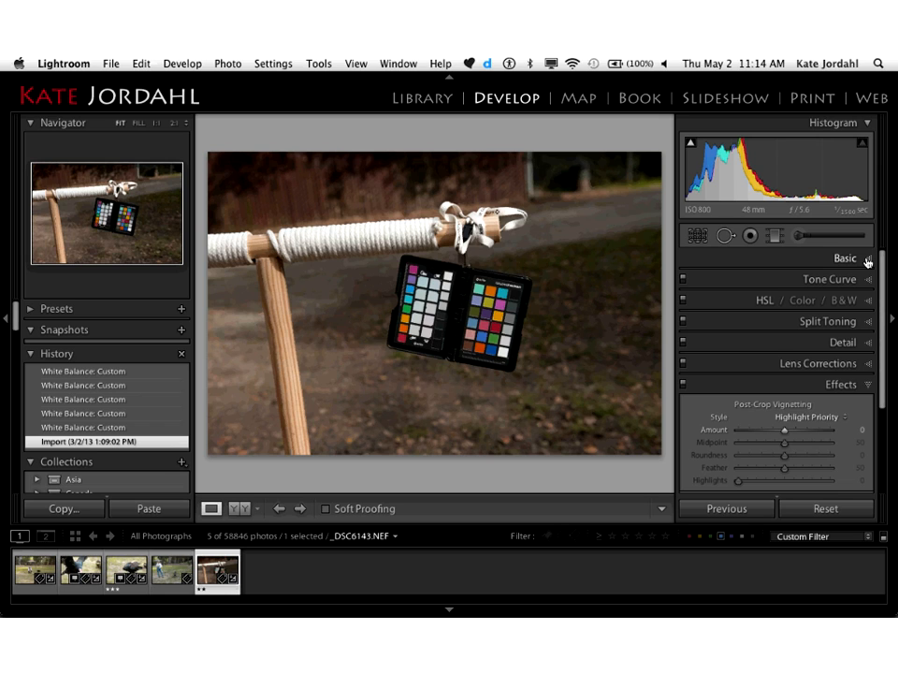
{"action": "left_click", "coordinate": [869, 262]}
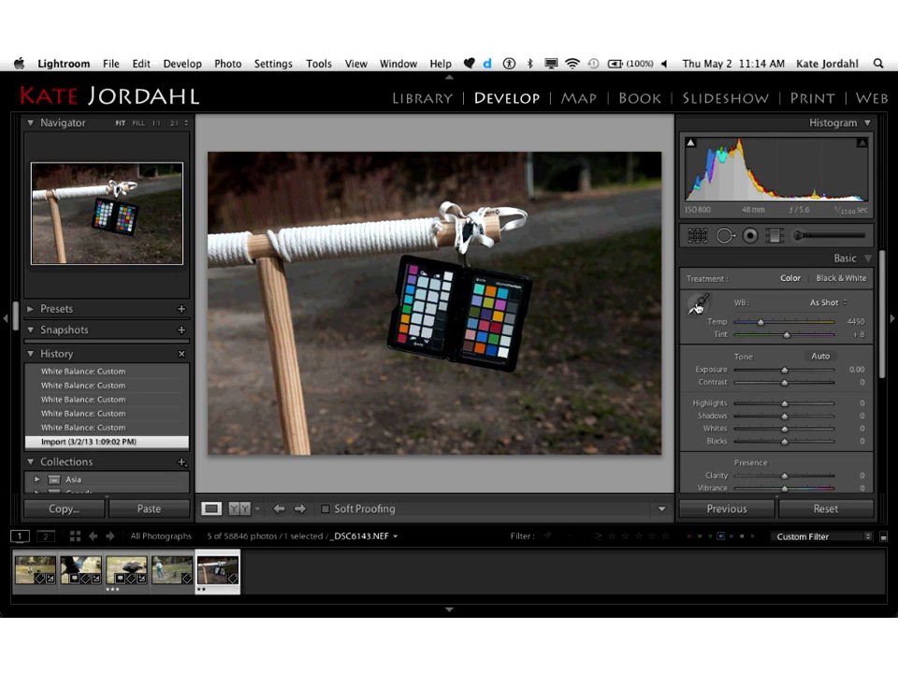
{"action": "left_click", "coordinate": [697, 305]}
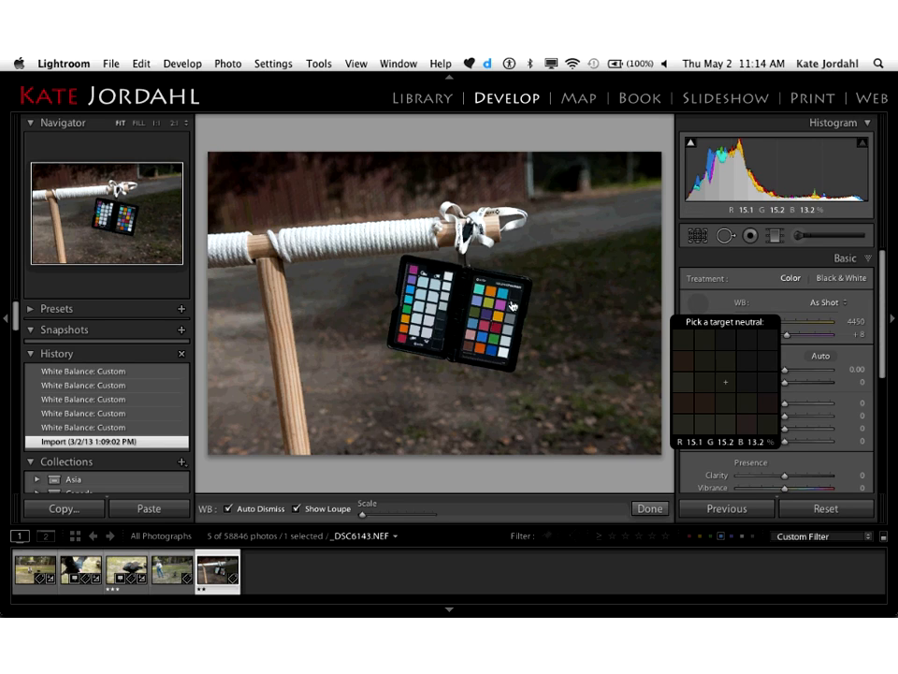
{"action": "left_click", "coordinate": [429, 315]}
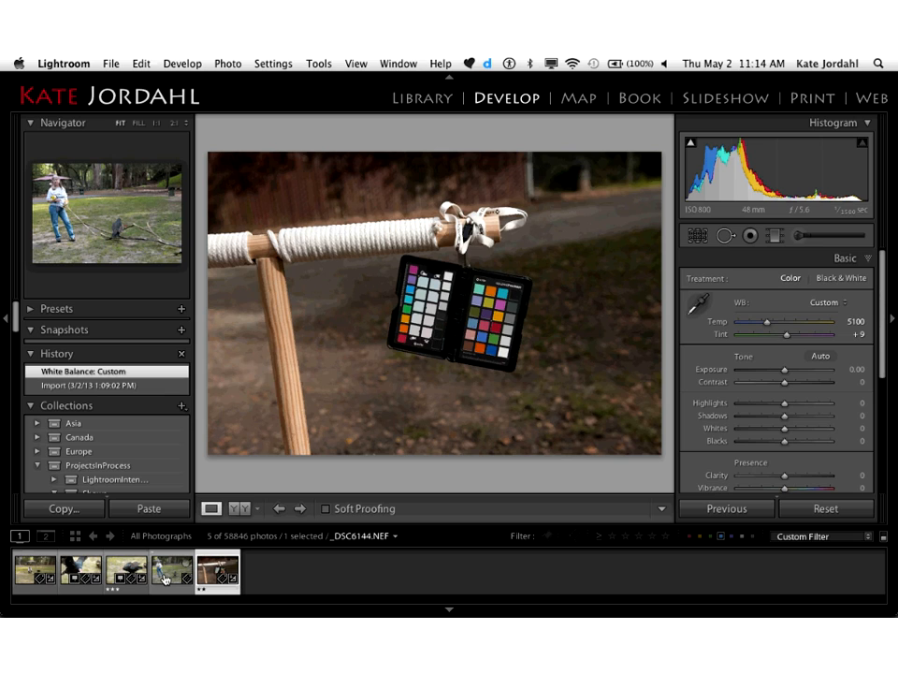
Step: In Grid view, shorten the metadata filter area and synchronize all develop settings from _DSC6143.NEF to _DSC6144.NEF
{"action": "key", "text": "g"}
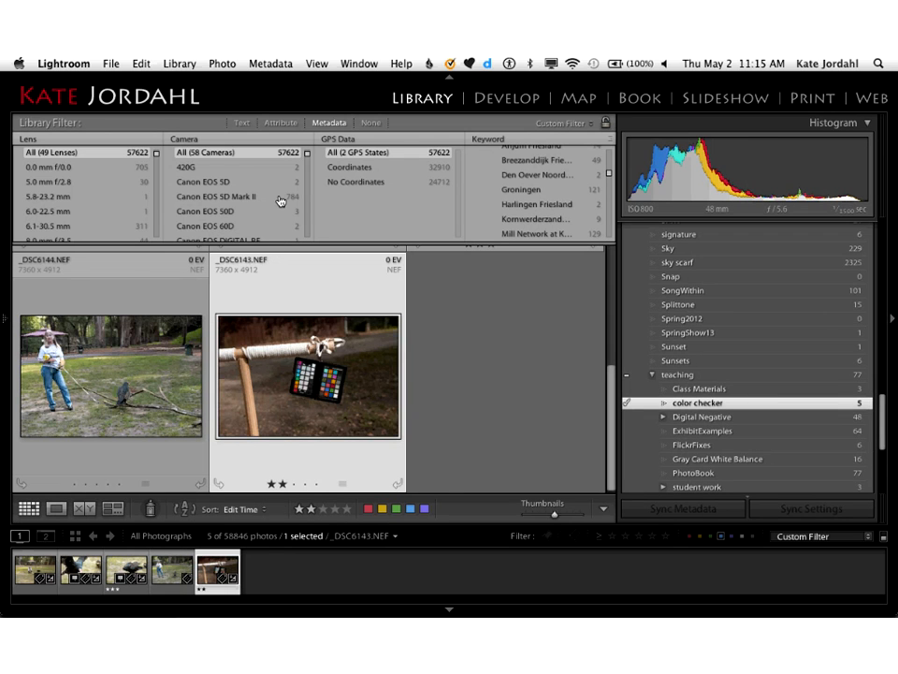
{"action": "left_click_drag", "start_coordinate": [281, 244], "coordinate": [281, 176]}
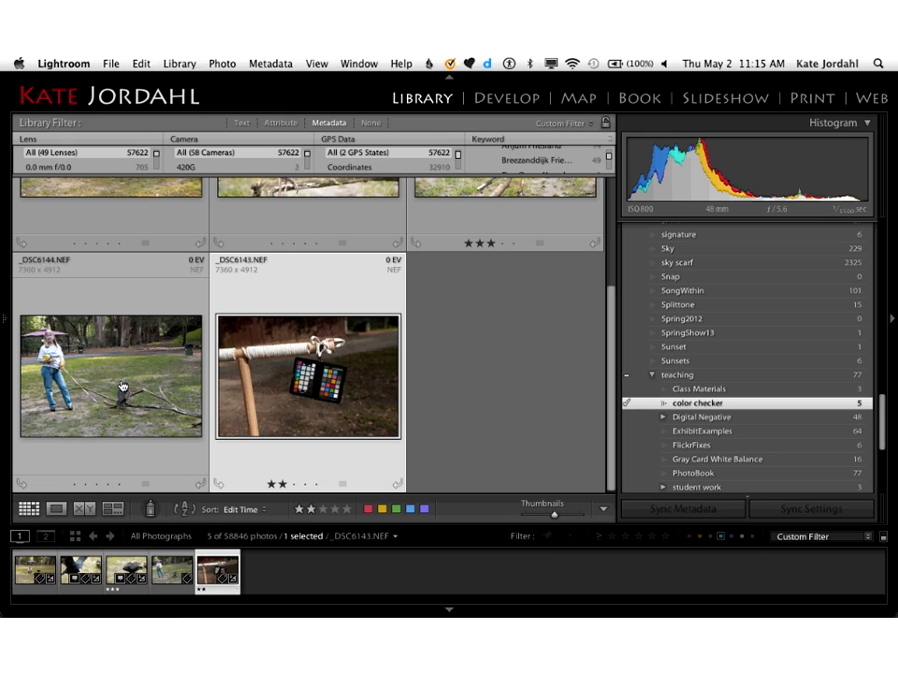
{"action": "left_click", "coordinate": [122, 386], "text": "shift"}
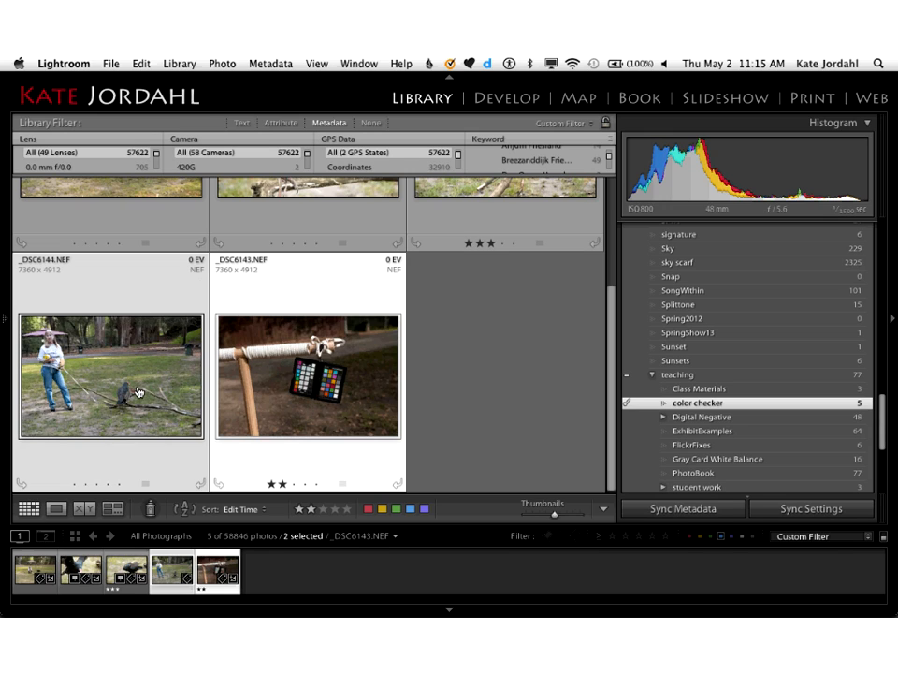
{"action": "left_click", "coordinate": [793, 510]}
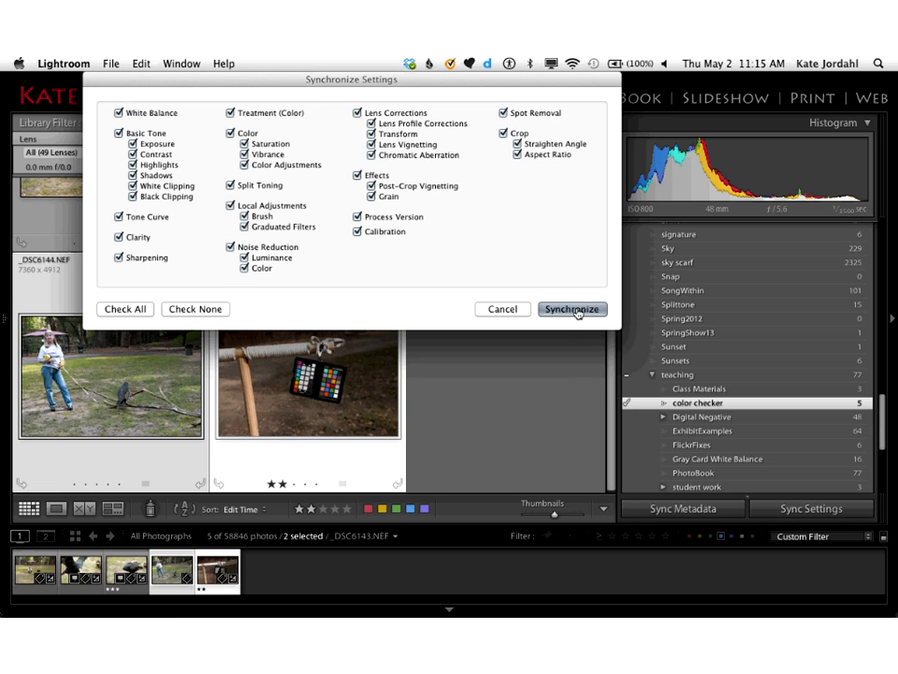
{"action": "left_click", "coordinate": [572, 310]}
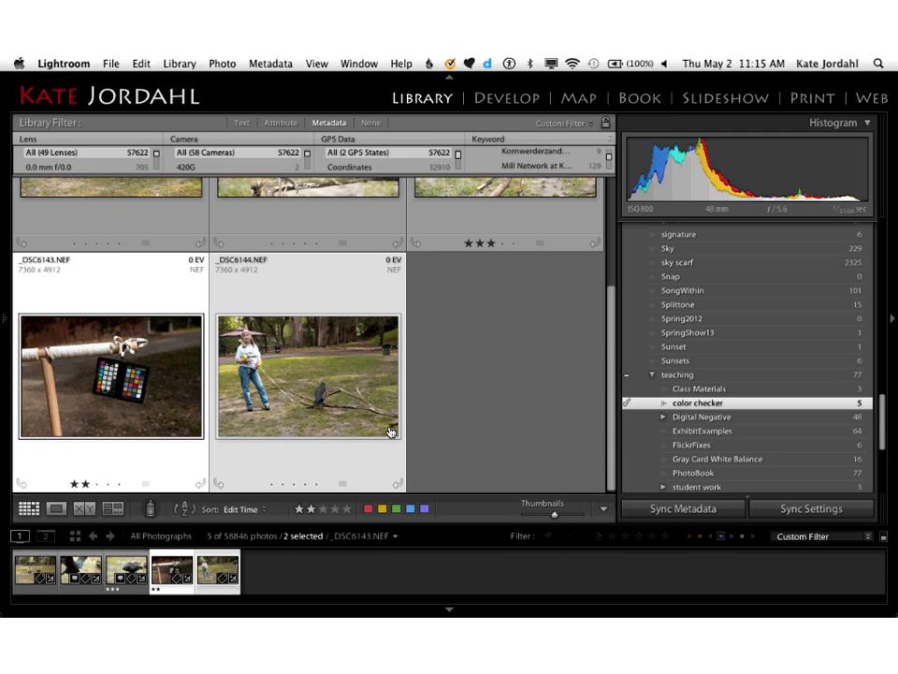
Step: Switch to Blackboard Collaborate
{"action": "key", "text": "super+Tab"}
Step: Switch to Firefox and advance through the course pages from Hierarchical Keywords past the metadata Filter Bar page to the DNG File Format page
{"action": "key", "text": "super+Tab"}
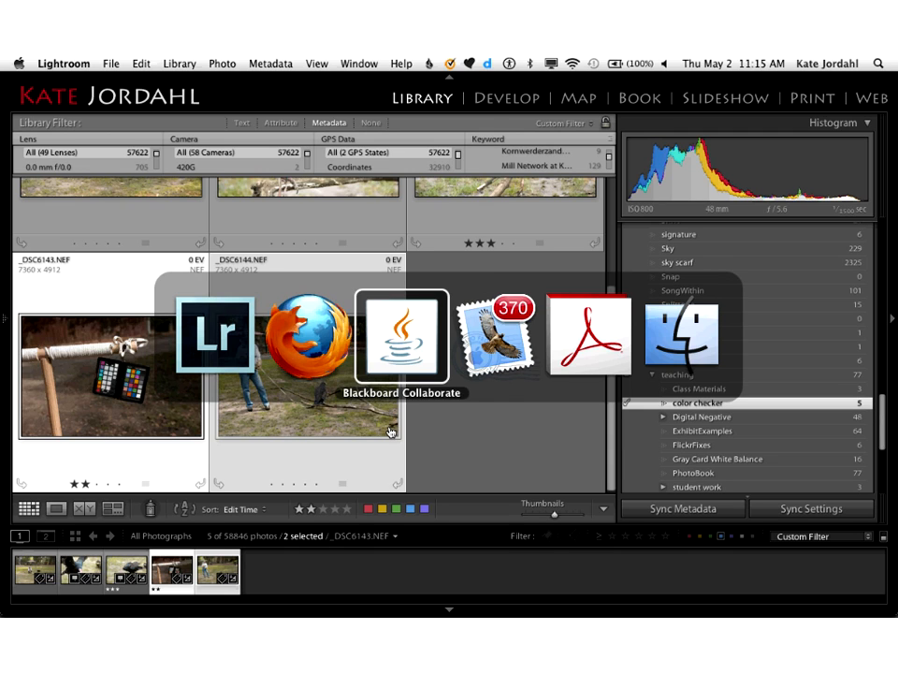
{"action": "key", "text": "super+Tab"}
{"action": "key", "text": "super+Tab"}
{"action": "key", "text": "super+Tab"}
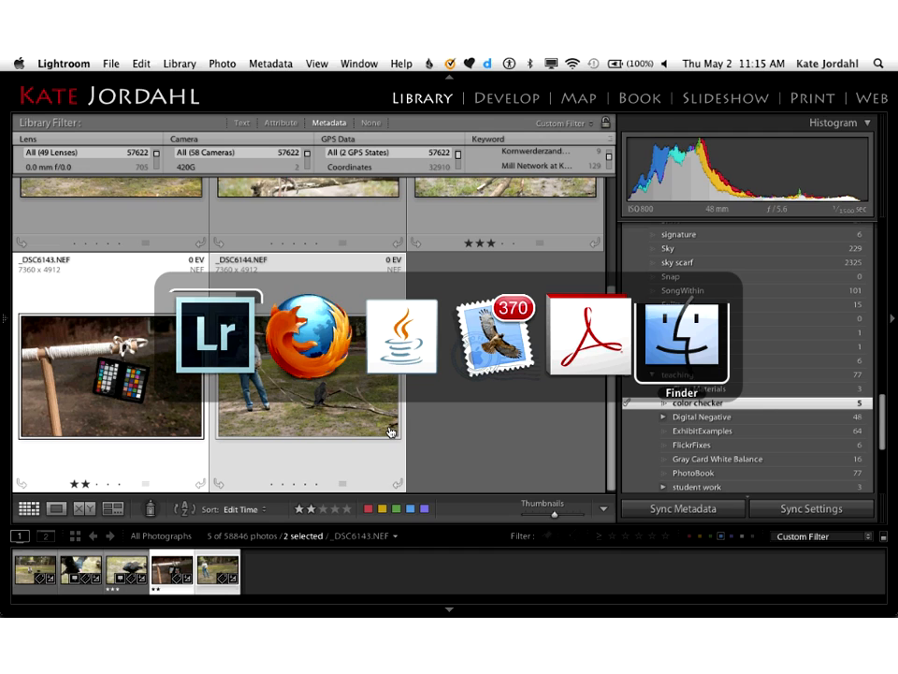
{"action": "key", "text": "super+Tab"}
{"action": "key", "text": "super+Tab"}
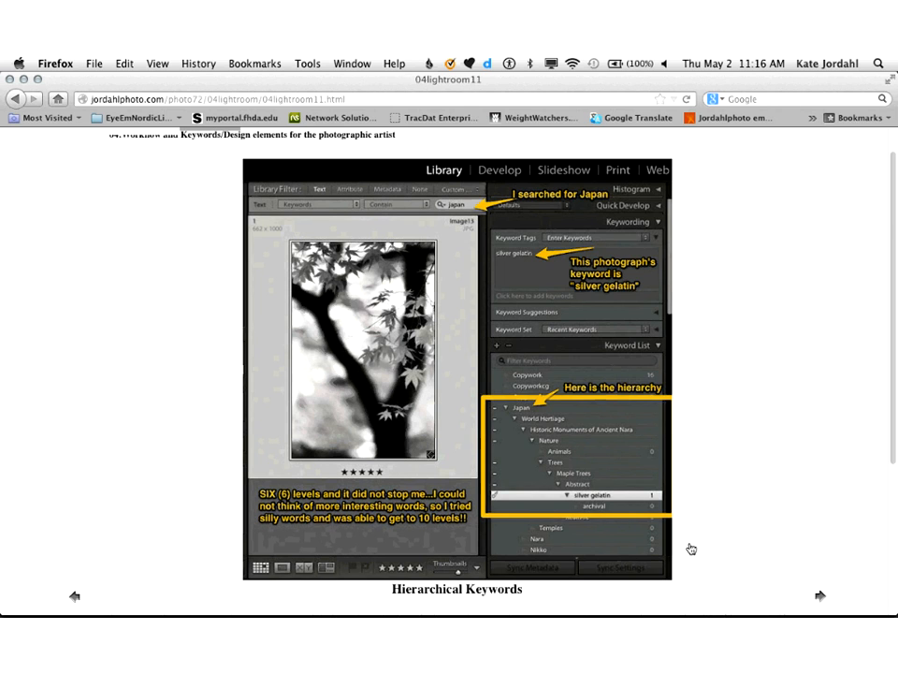
{"action": "scroll", "coordinate": [690, 549], "scroll_direction": "down", "scroll_amount": 3}
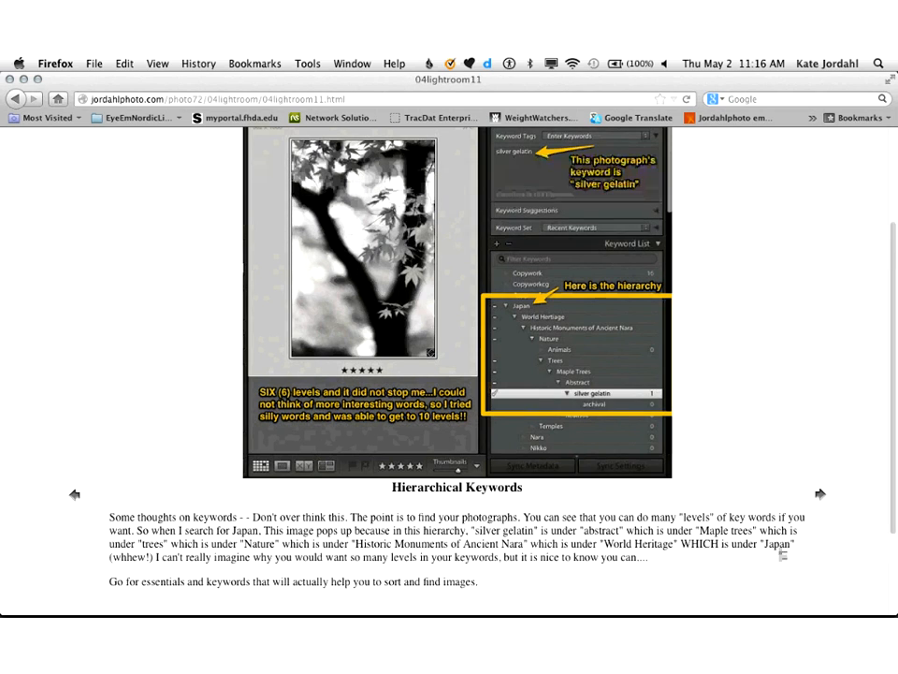
{"action": "left_click", "coordinate": [821, 499]}
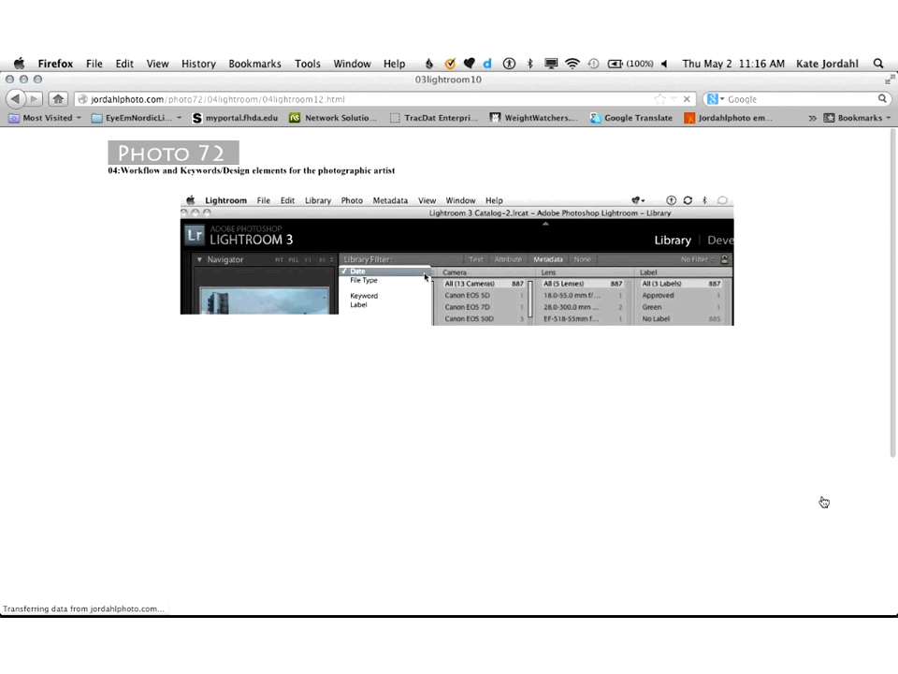
{"action": "scroll", "coordinate": [824, 502], "scroll_direction": "down", "scroll_amount": 1}
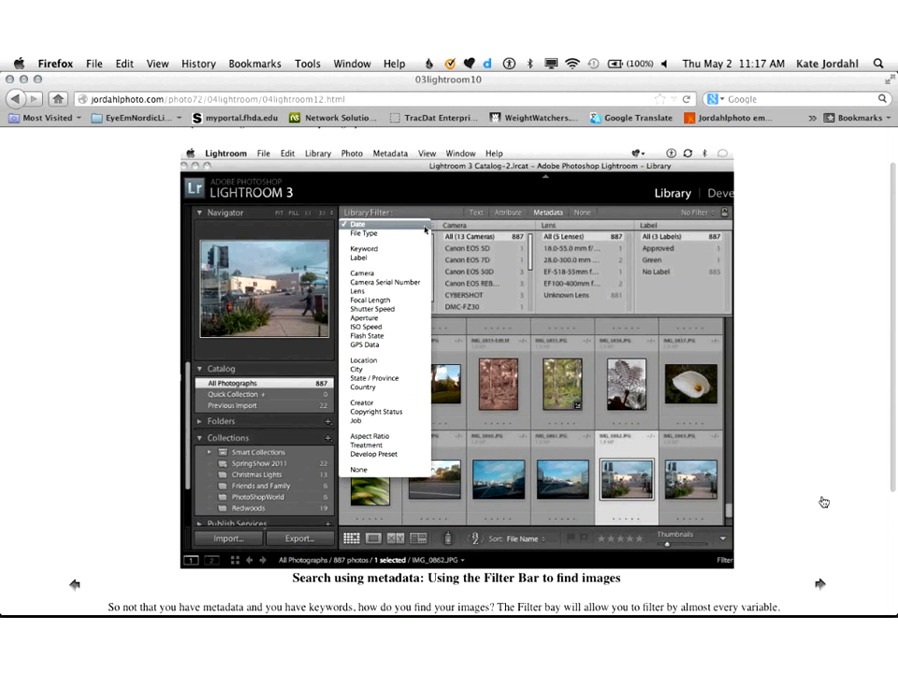
{"action": "left_click", "coordinate": [820, 585]}
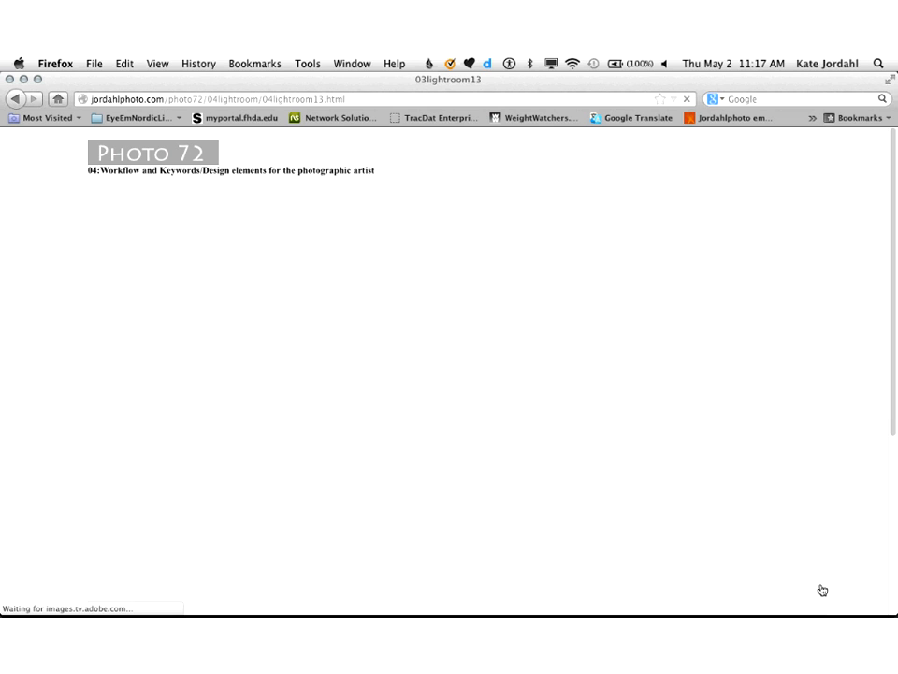
Step: Review the reading links beneath the DNG File Format video and open the "what adobe says about DNG" article
{"action": "scroll", "coordinate": [821, 589], "scroll_direction": "down", "scroll_amount": 3}
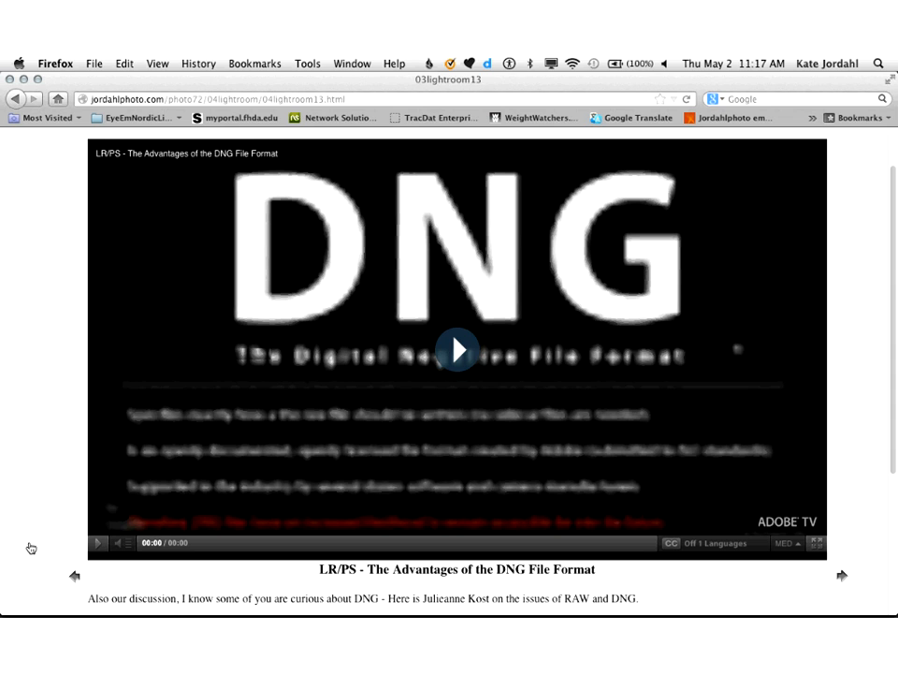
{"action": "scroll", "coordinate": [30, 548], "scroll_direction": "down", "scroll_amount": 1}
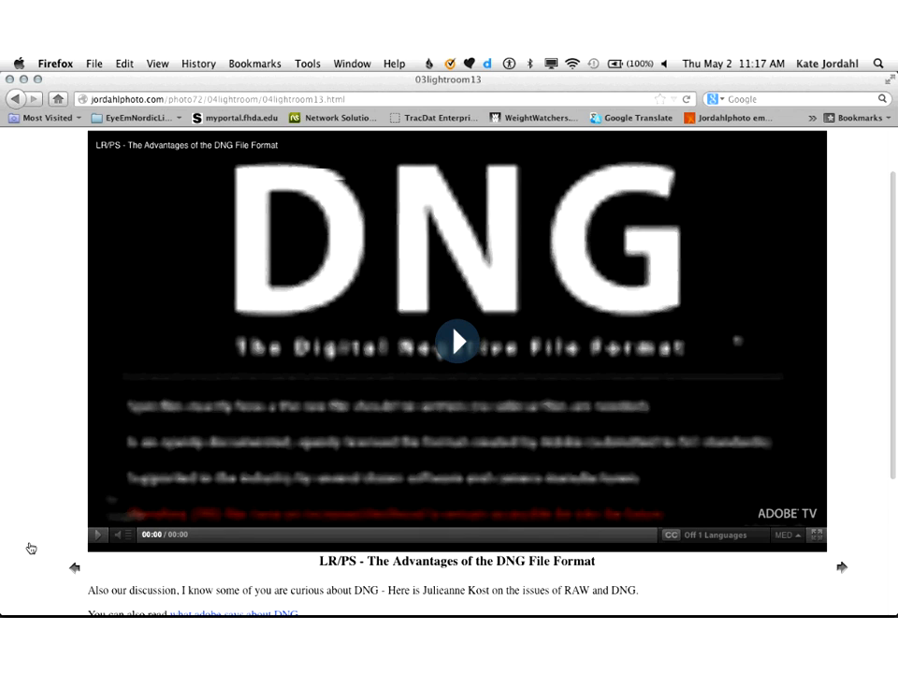
{"action": "scroll", "coordinate": [30, 548], "scroll_direction": "down", "scroll_amount": 3}
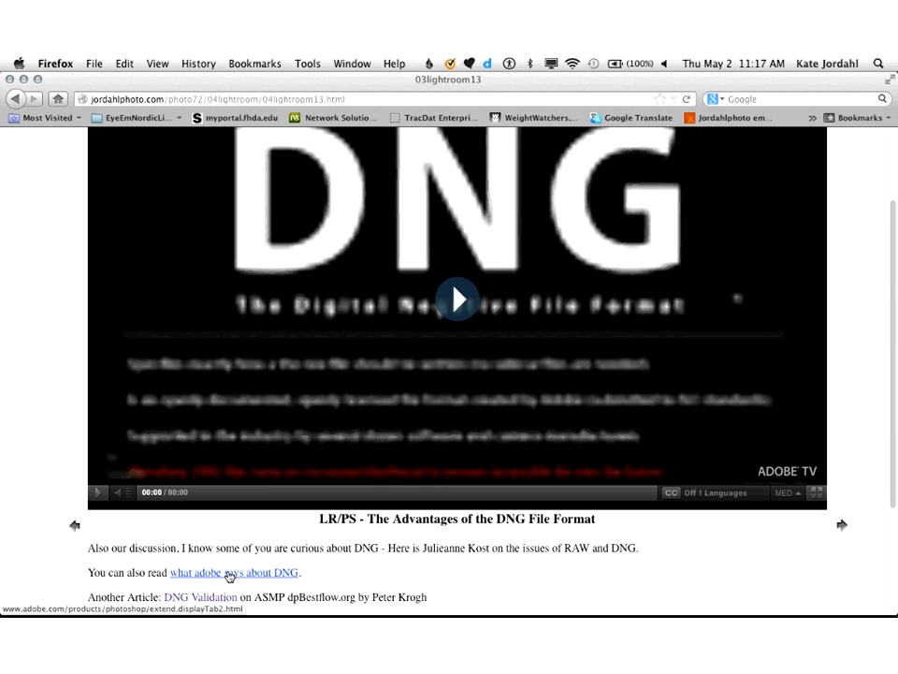
{"action": "scroll", "coordinate": [224, 578], "scroll_direction": "down", "scroll_amount": 1}
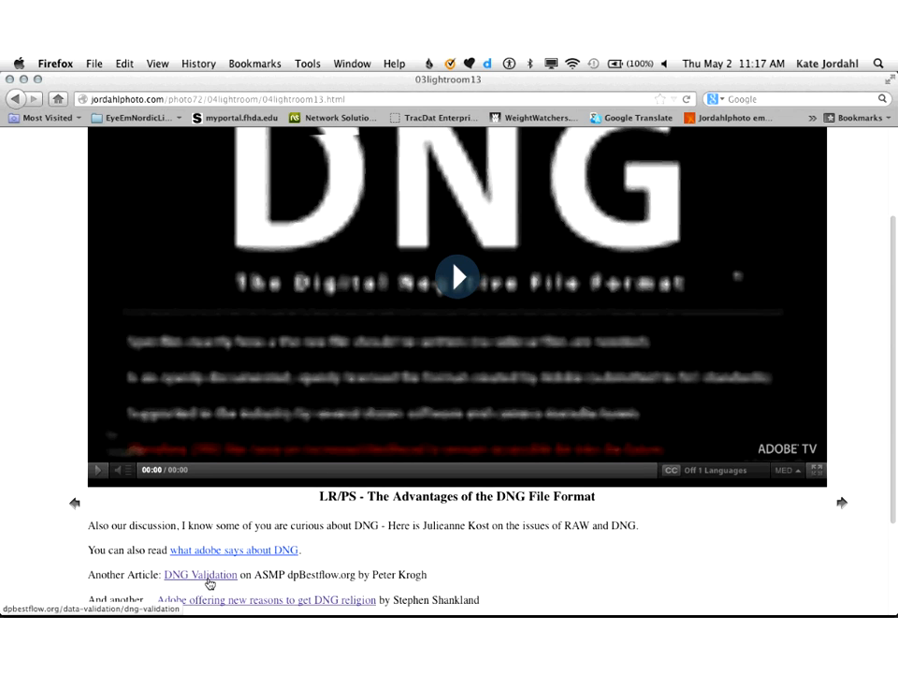
{"action": "scroll", "coordinate": [209, 584], "scroll_direction": "down", "scroll_amount": 1}
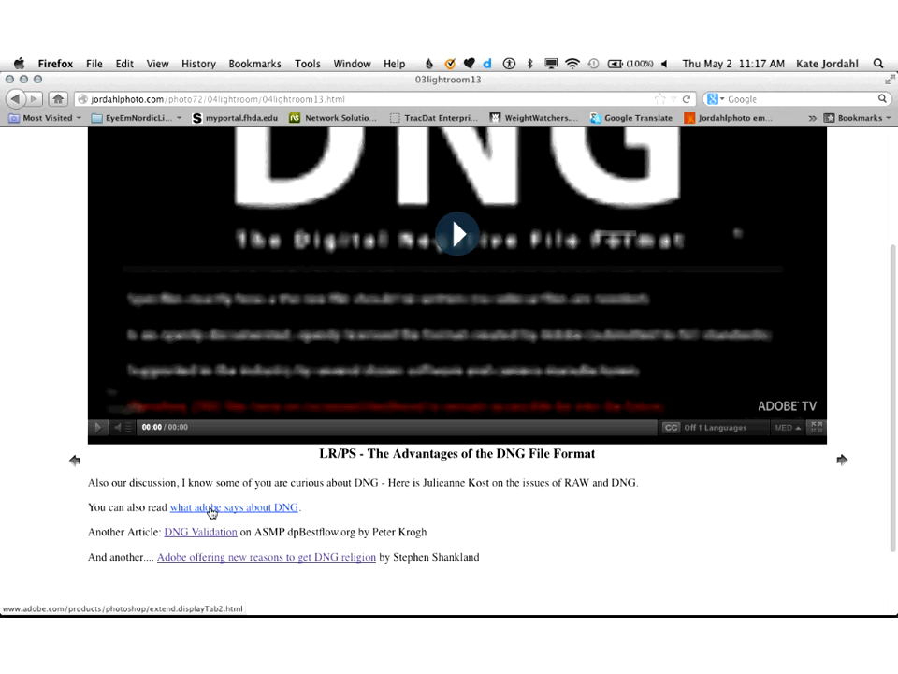
{"action": "left_click", "coordinate": [211, 510]}
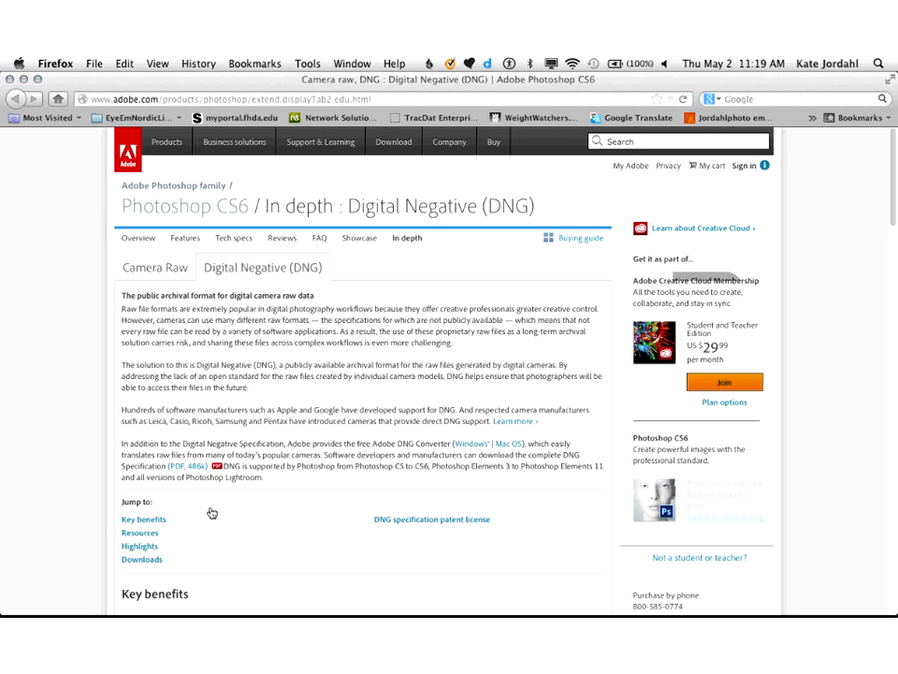
Step: Switch to Lightroom and save the metadata of only _DSC6144.NEF to its file
{"action": "key", "text": "super+Tab"}
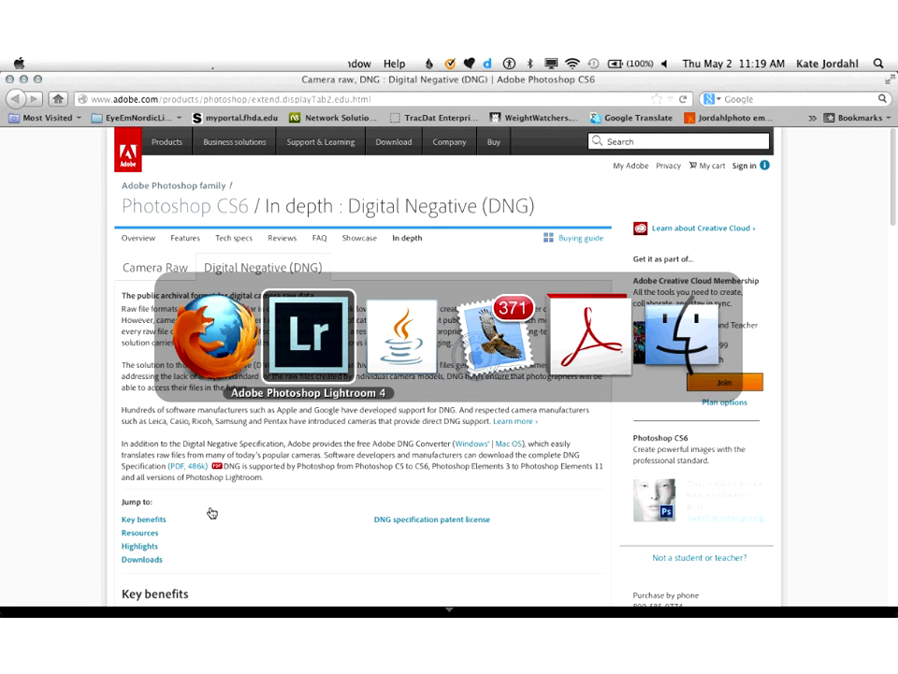
{"action": "left_click", "coordinate": [307, 393]}
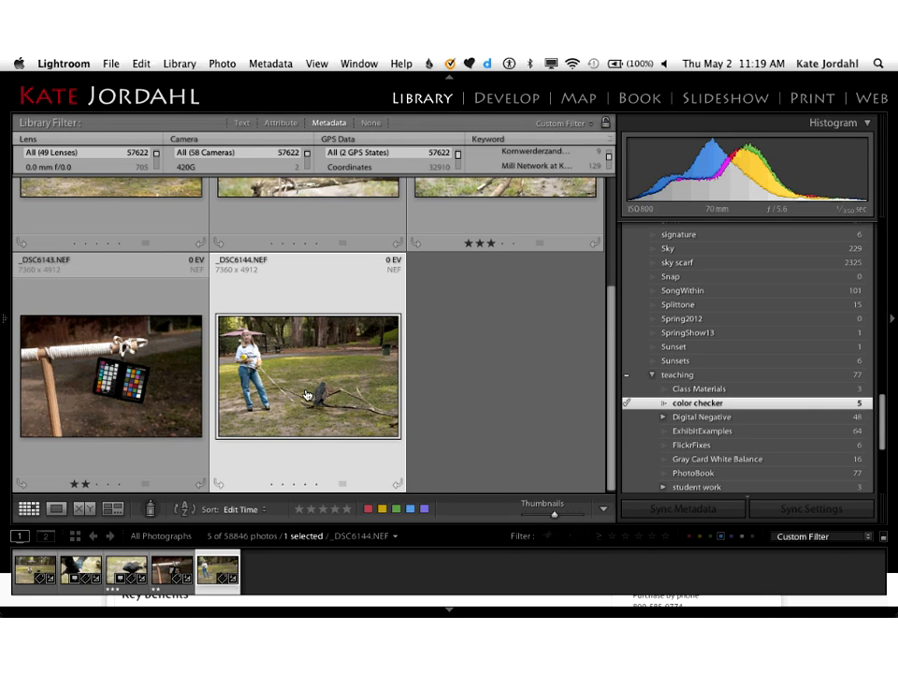
{"action": "left_click", "coordinate": [171, 62]}
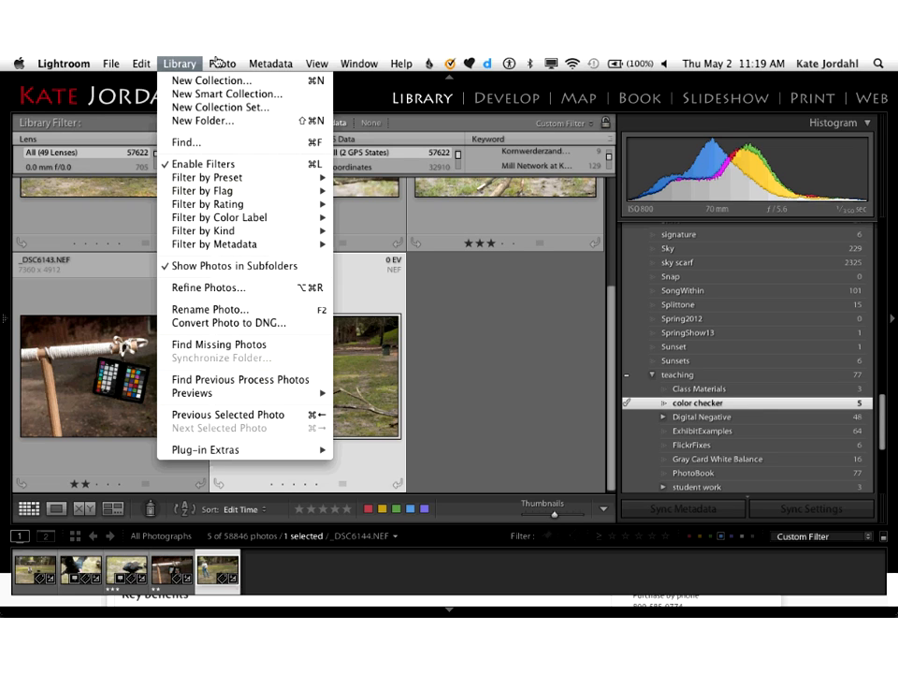
{"action": "mouse_move", "coordinate": [224, 63]}
{"action": "mouse_move", "coordinate": [271, 63]}
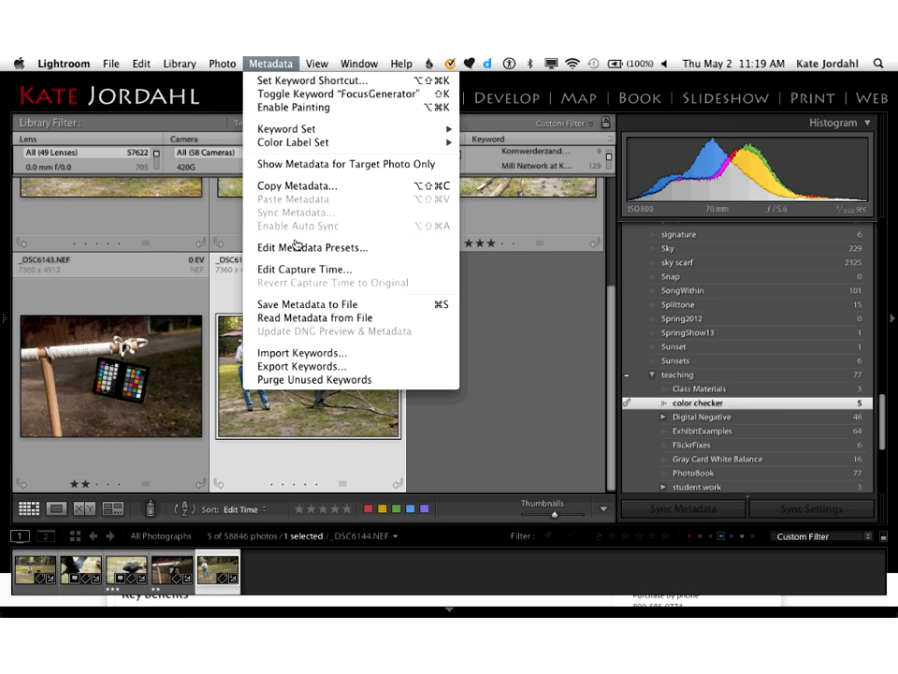
{"action": "left_click", "coordinate": [307, 307]}
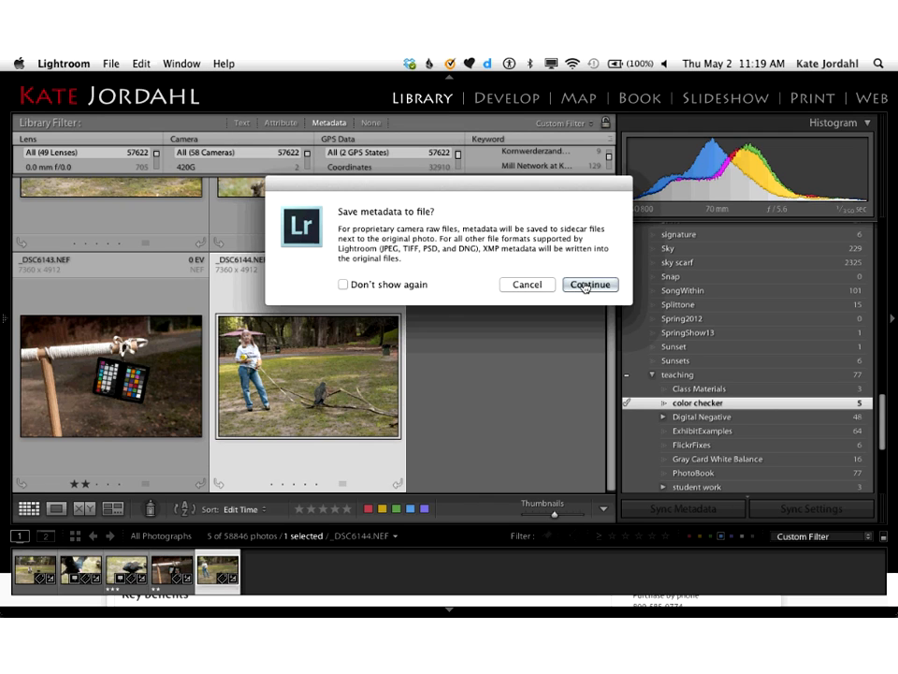
{"action": "left_click", "coordinate": [587, 285]}
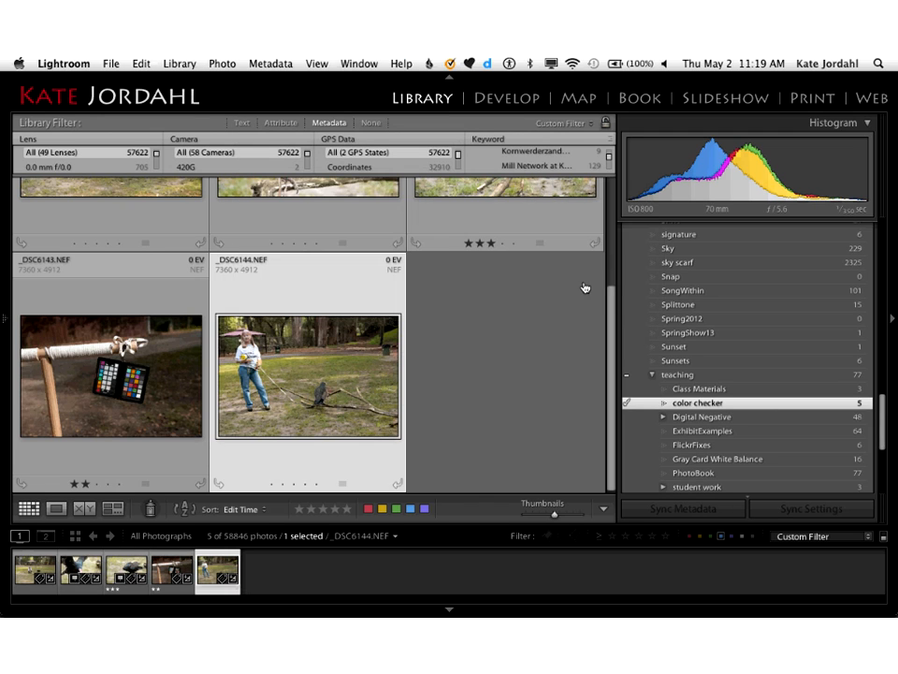
Step: Reveal _DSC6144.NEF in Finder, show the folder as enlarged icons, and select its _DSC6144.xmp sidecar along with it
{"action": "right_click", "coordinate": [299, 387]}
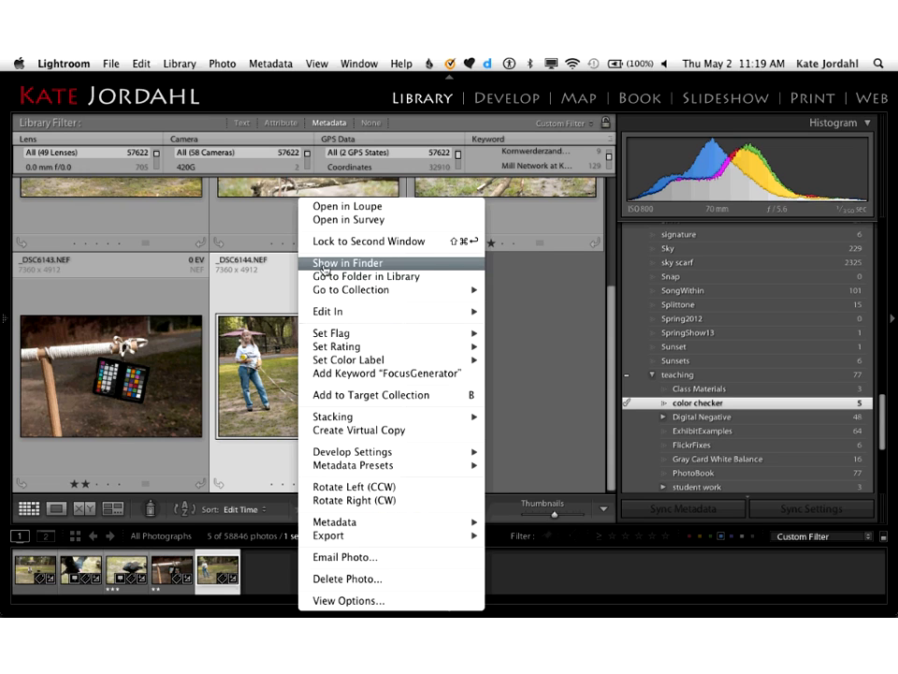
{"action": "left_click", "coordinate": [323, 265]}
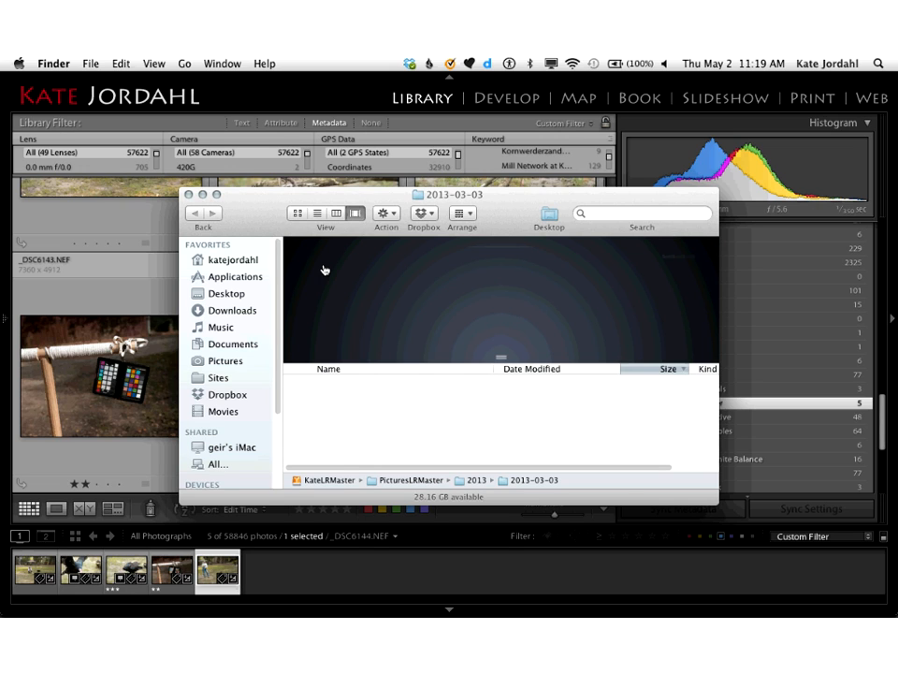
{"action": "scroll", "coordinate": [345, 456], "scroll_direction": "down", "scroll_amount": 2}
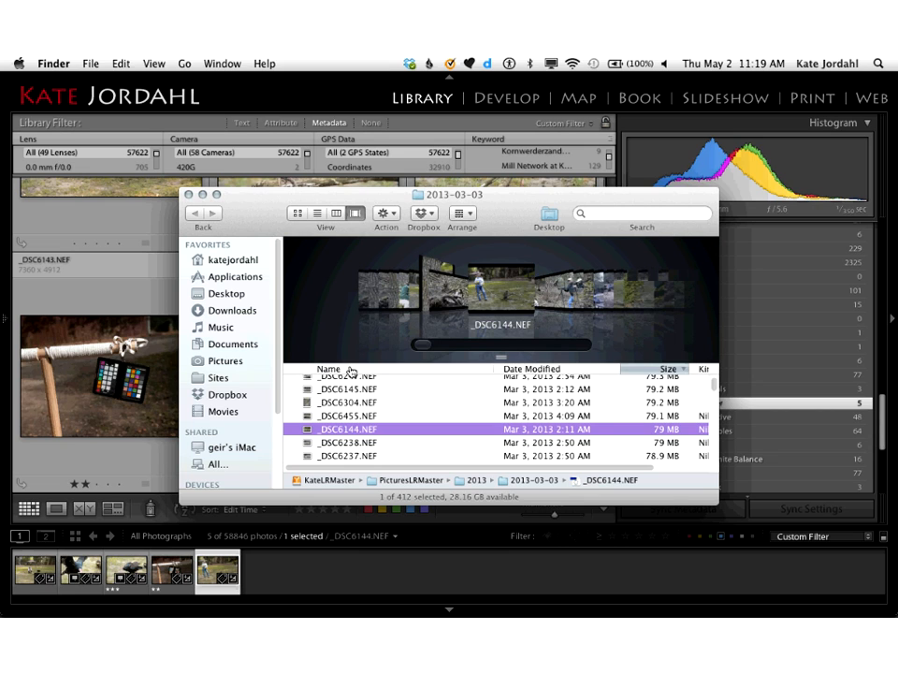
{"action": "left_click", "coordinate": [350, 369]}
{"action": "left_click", "coordinate": [298, 214]}
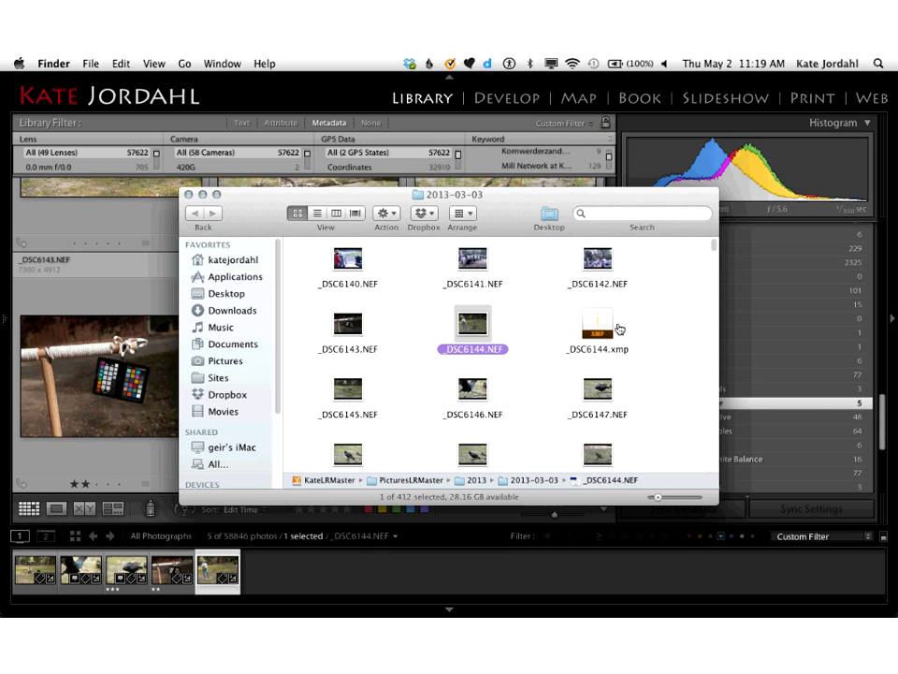
{"action": "left_click", "coordinate": [618, 329], "text": "super"}
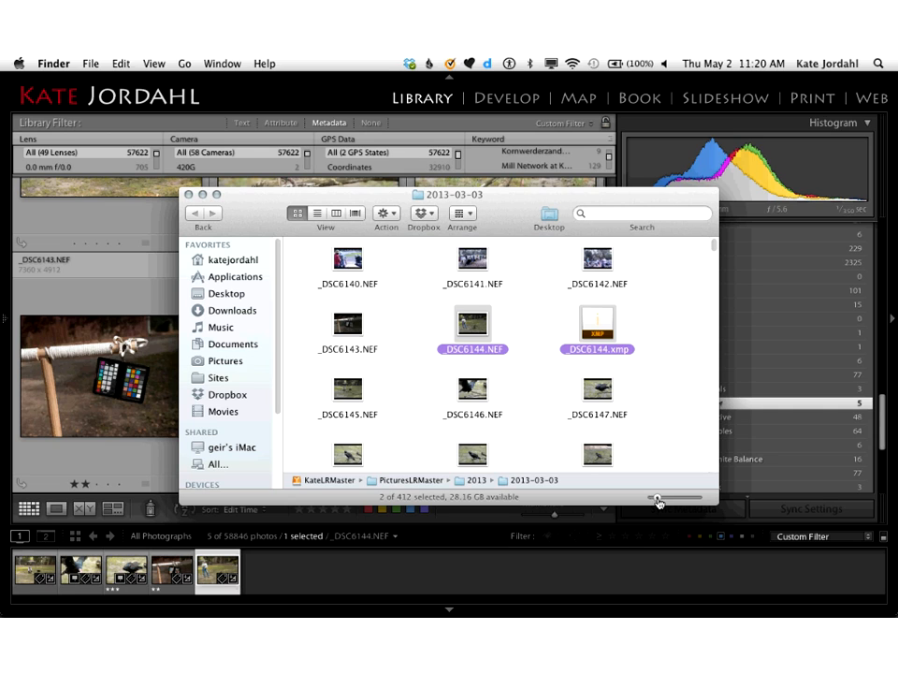
{"action": "left_click_drag", "start_coordinate": [658, 499], "coordinate": [679, 499]}
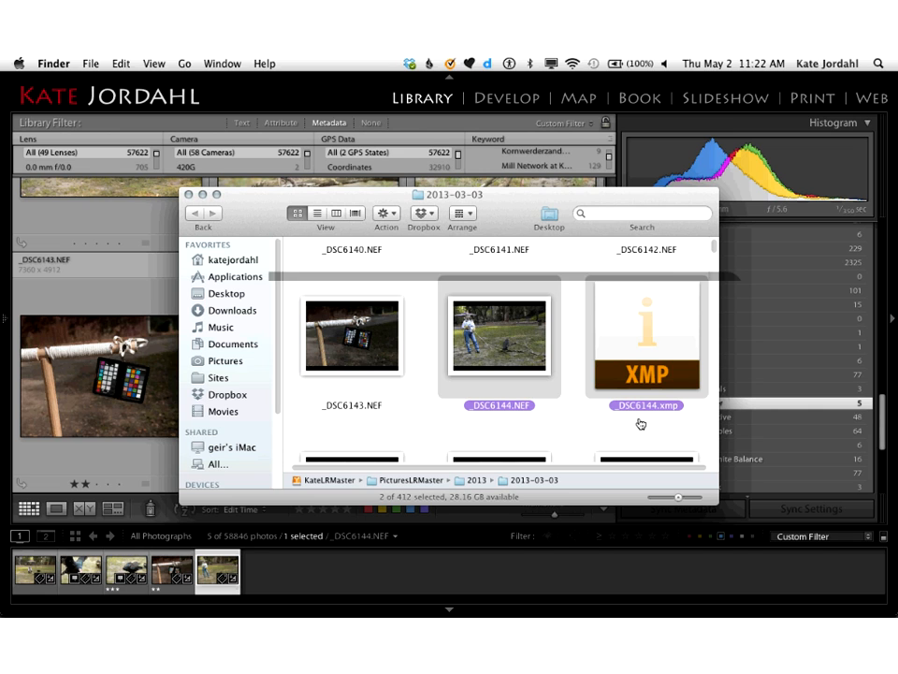
Step: Switch back to Firefox and close the Adobe Digital Negative (DNG) page to return to the course page
{"action": "key", "text": "super+Tab"}
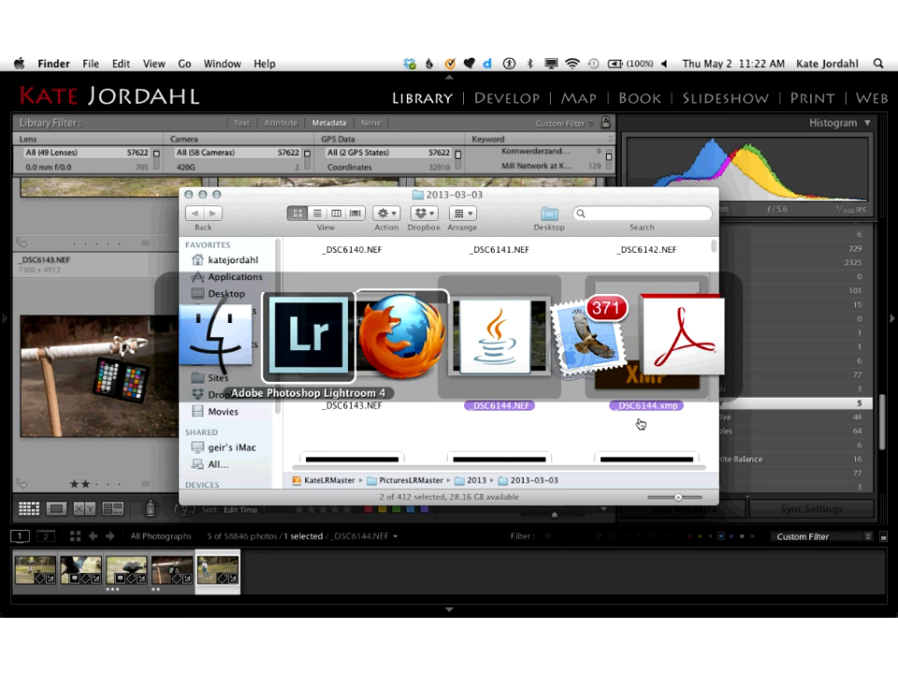
{"action": "key", "text": "super+Tab"}
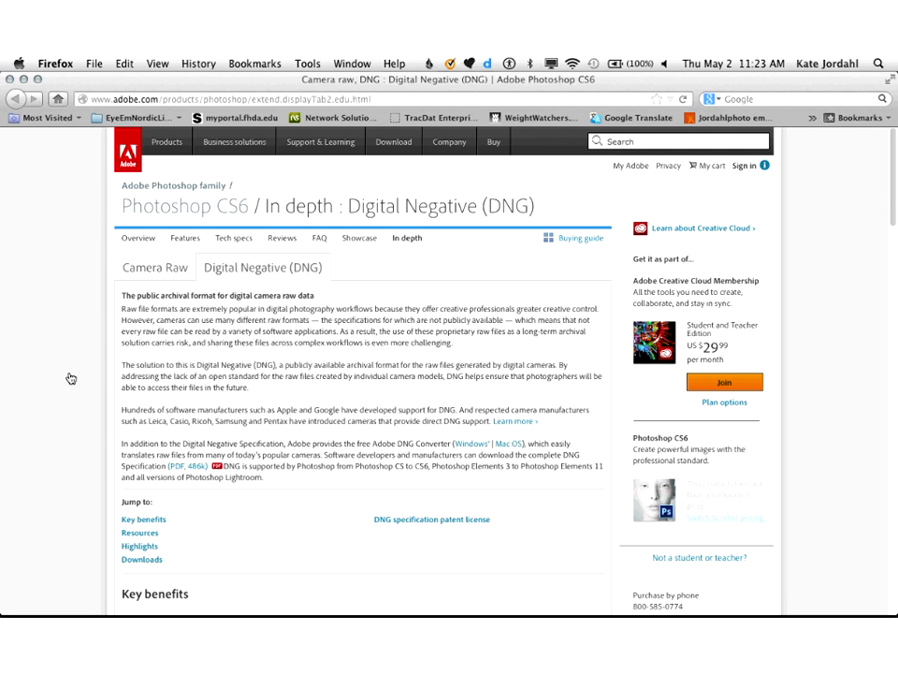
{"action": "key", "text": "super+Tab"}
{"action": "key", "text": "super+Tab"}
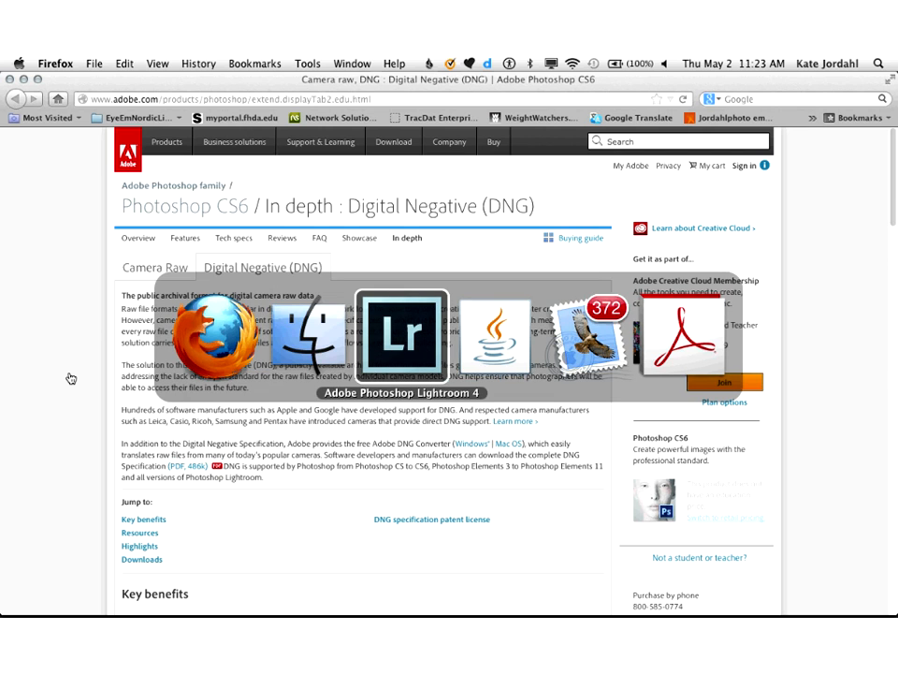
{"action": "key", "text": "super+Tab"}
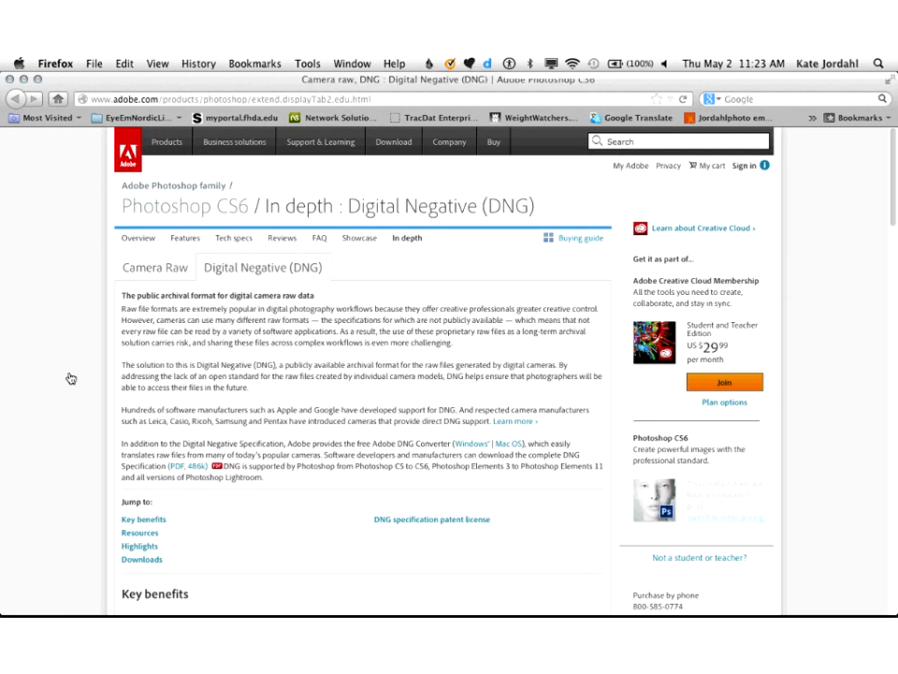
{"action": "key", "text": "super+w"}
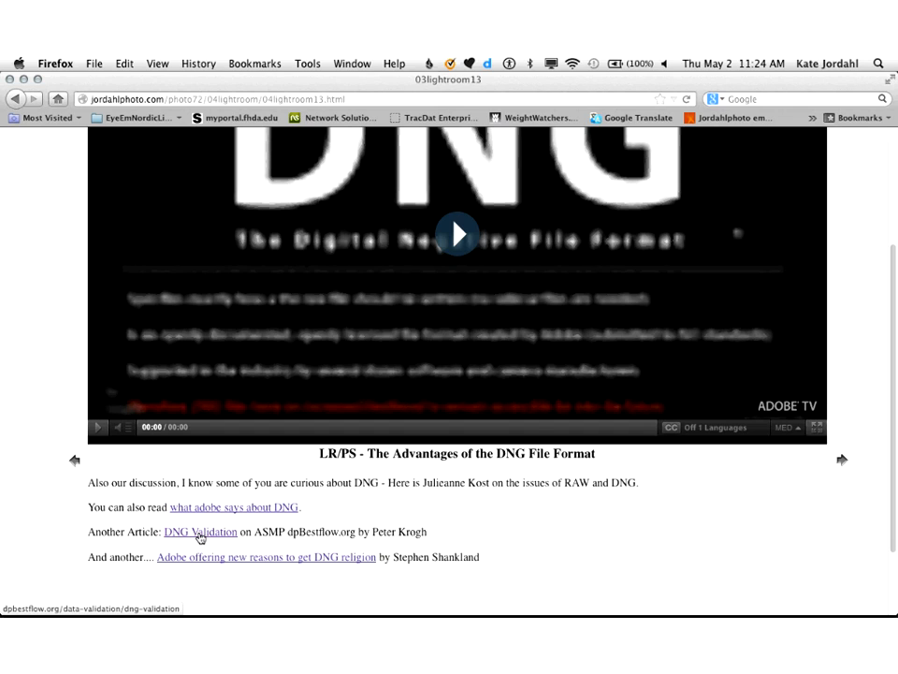
Step: Open the DNG Validation article on dpBestflow.org and skim its Conversion Status figure before returning to the article's beginning
{"action": "left_click", "coordinate": [199, 534]}
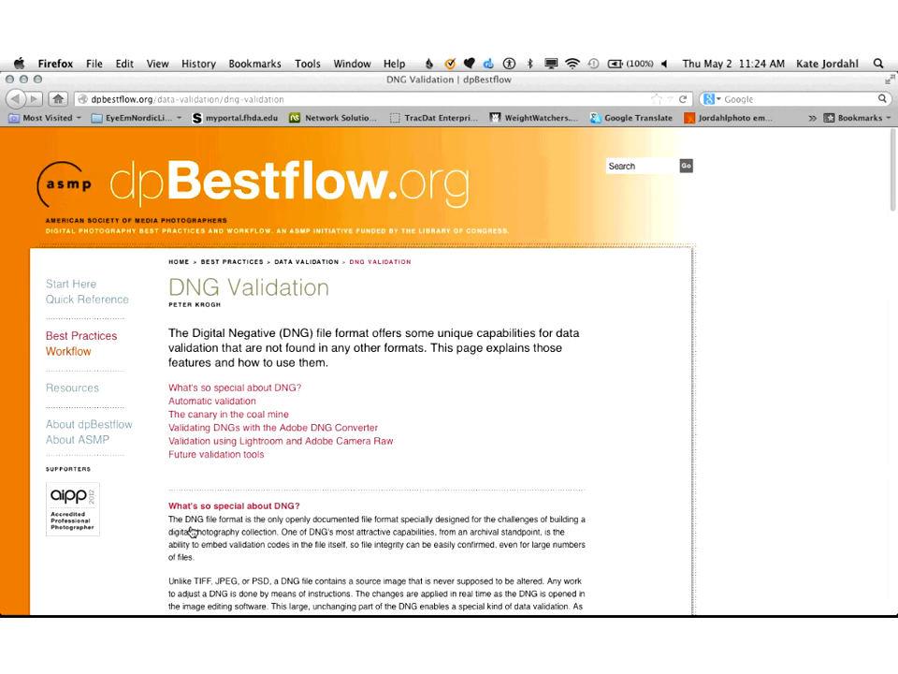
{"action": "scroll", "coordinate": [192, 531], "scroll_direction": "down", "scroll_amount": 15}
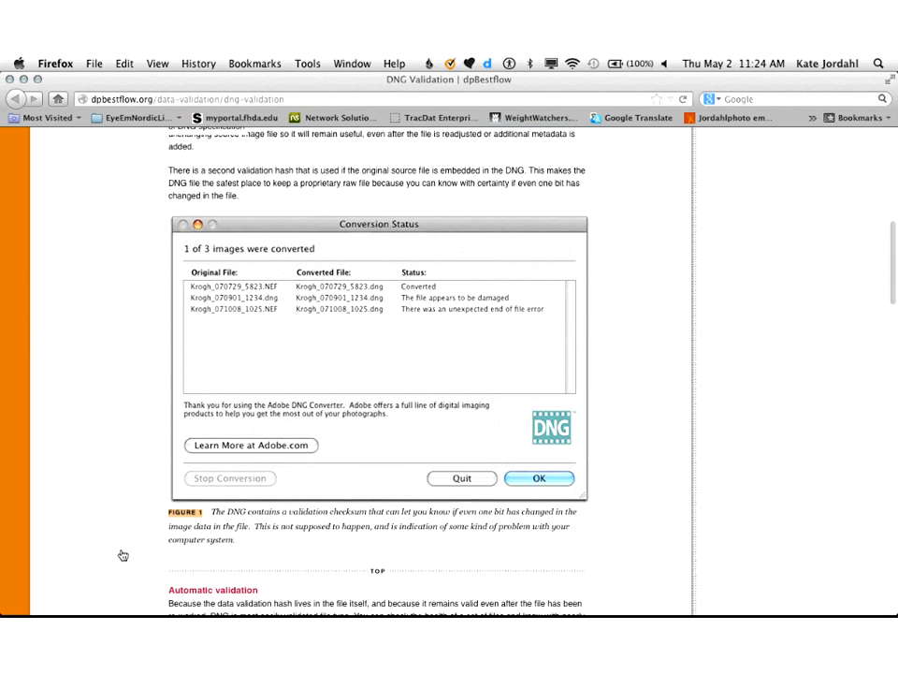
{"action": "scroll", "coordinate": [123, 556], "scroll_direction": "up", "scroll_amount": 15}
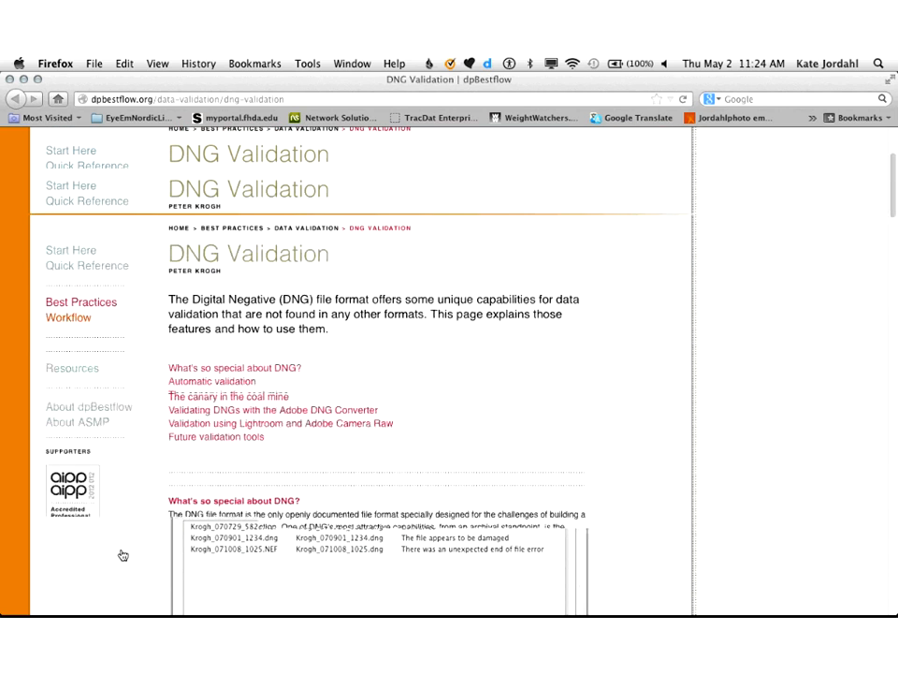
{"action": "scroll", "coordinate": [122, 556], "scroll_direction": "up", "scroll_amount": 4}
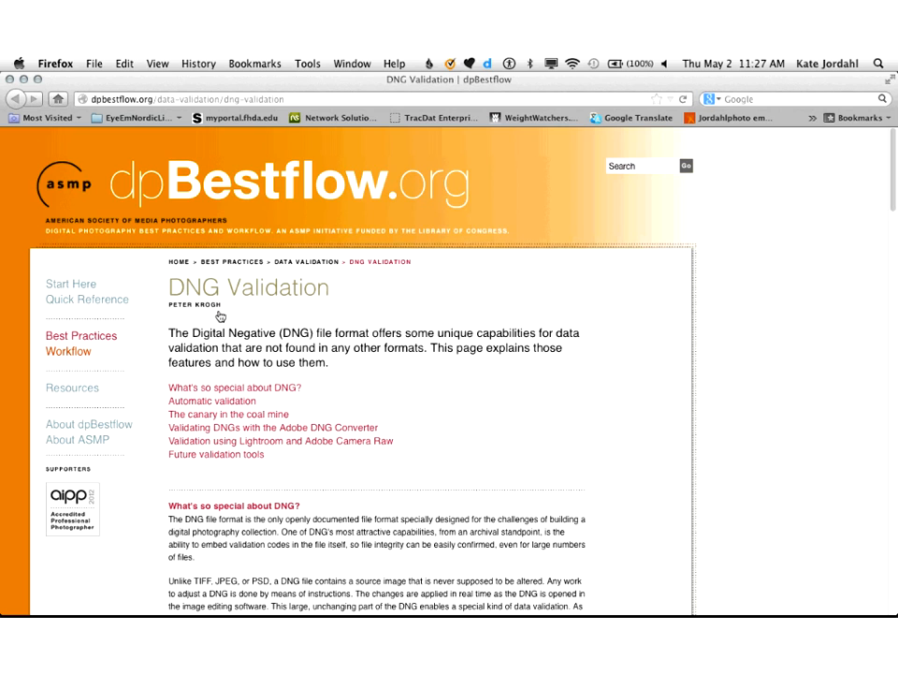
Step: Close the DNG Validation article and advance through the course pages past End of Module to the module 04 overview
{"action": "key", "text": "super+w"}
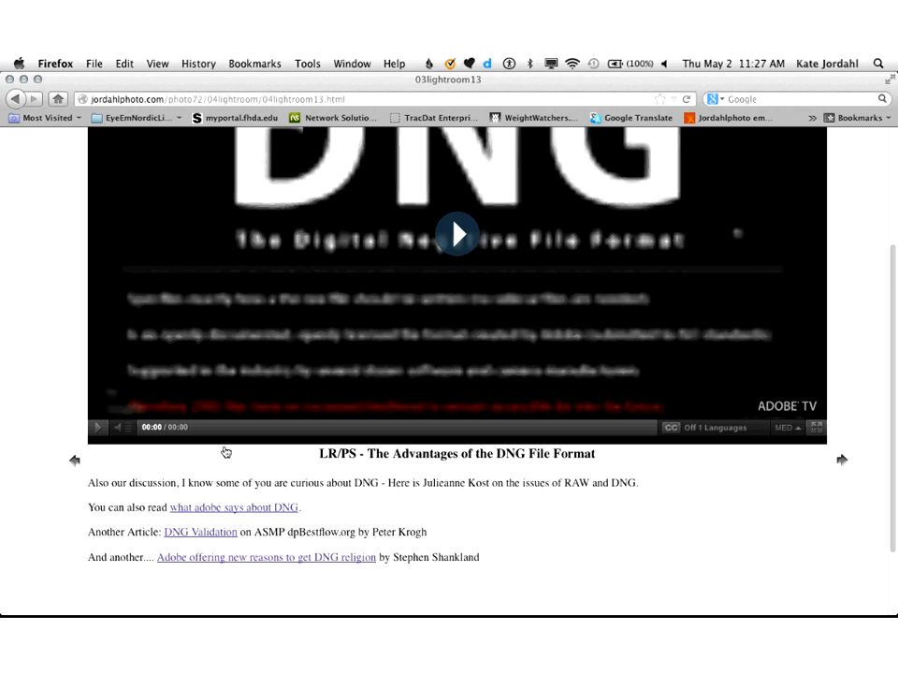
{"action": "scroll", "coordinate": [226, 452], "scroll_direction": "up", "scroll_amount": 2}
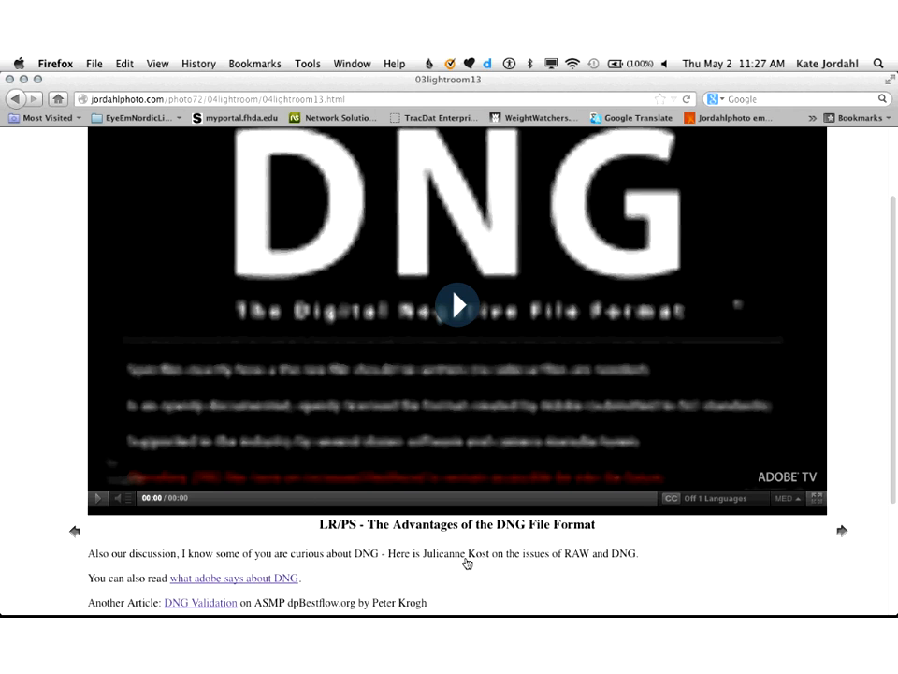
{"action": "left_click", "coordinate": [842, 533]}
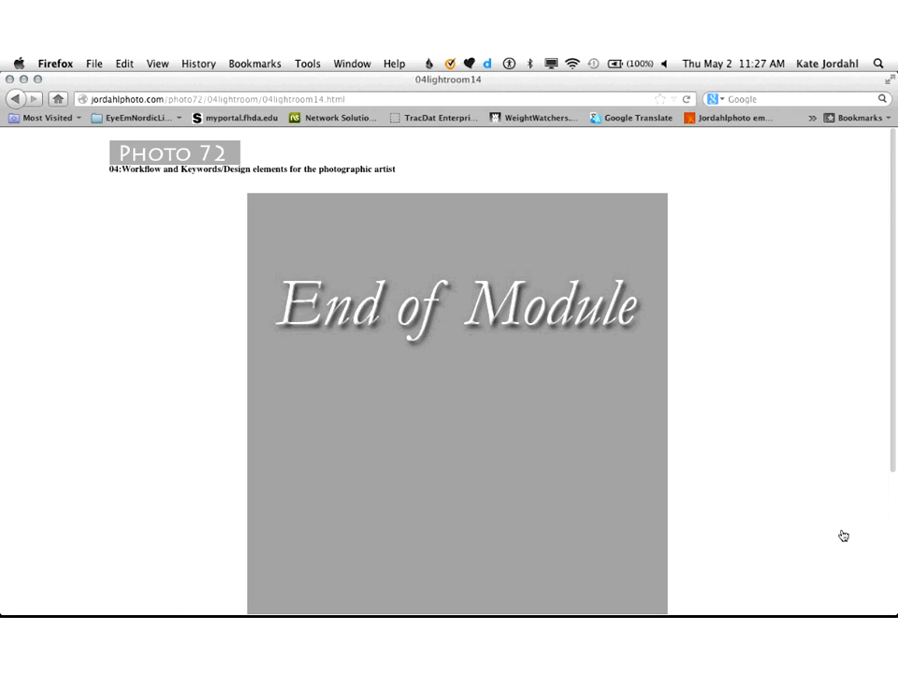
{"action": "scroll", "coordinate": [843, 535], "scroll_direction": "down", "scroll_amount": 3}
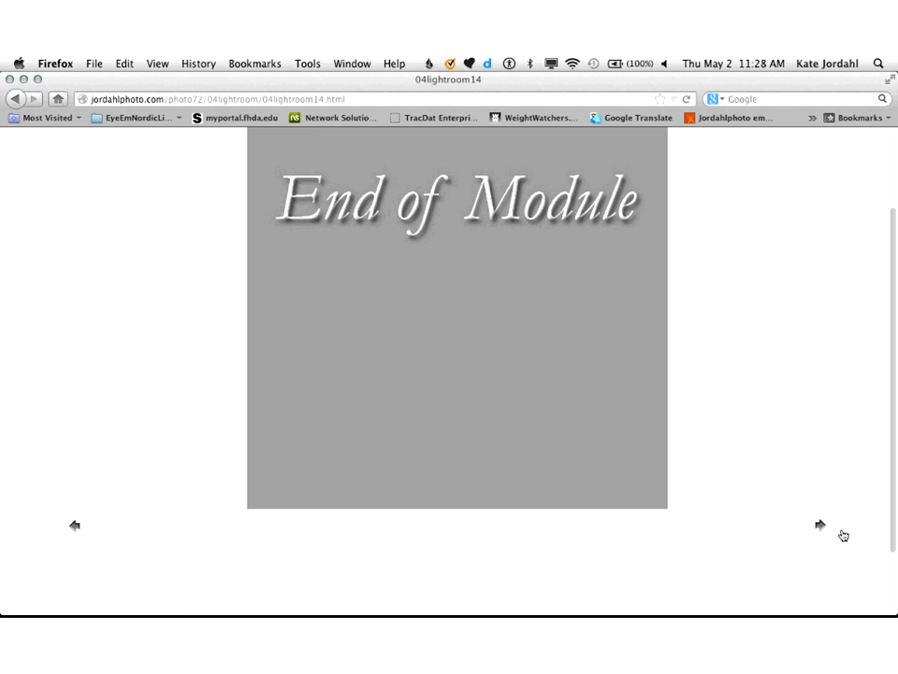
{"action": "left_click", "coordinate": [821, 526]}
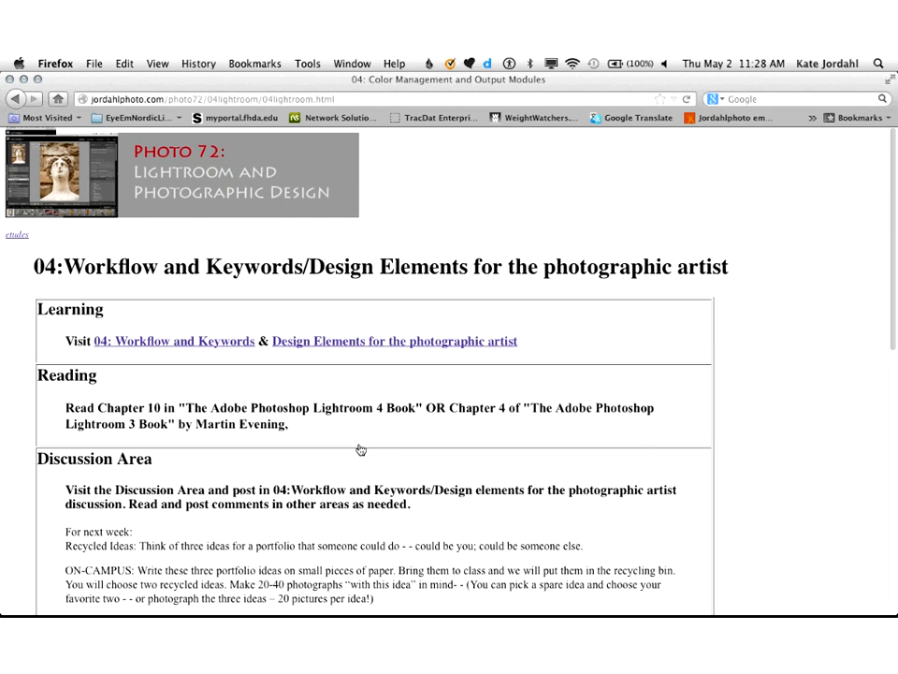
Step: Review the Discussion Area instructions and the 04 Lightroom Assignment task list on the module overview page
{"action": "scroll", "coordinate": [360, 450], "scroll_direction": "down", "scroll_amount": 3}
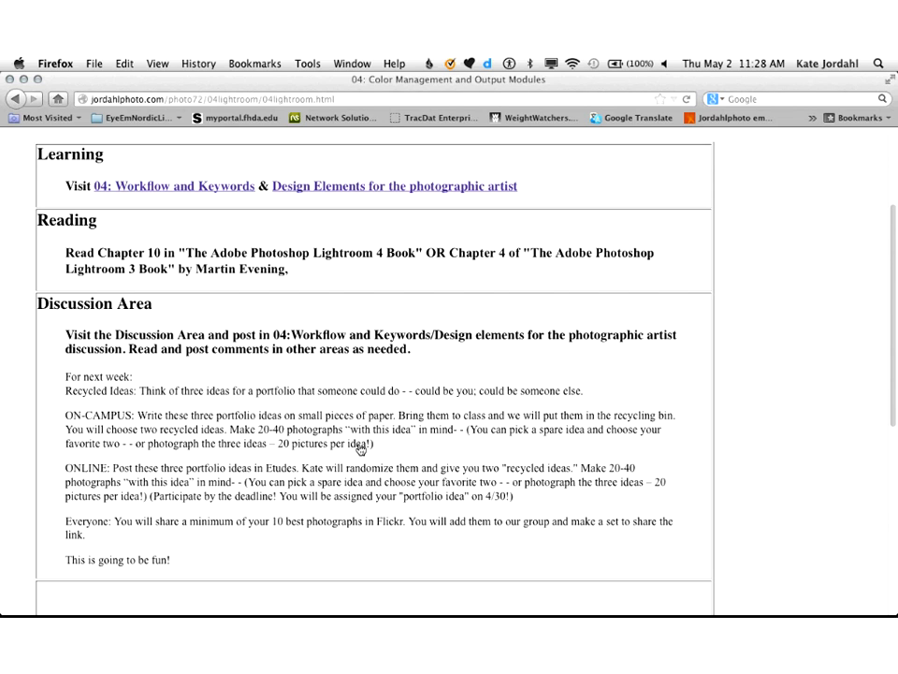
{"action": "scroll", "coordinate": [360, 449], "scroll_direction": "down", "scroll_amount": 2}
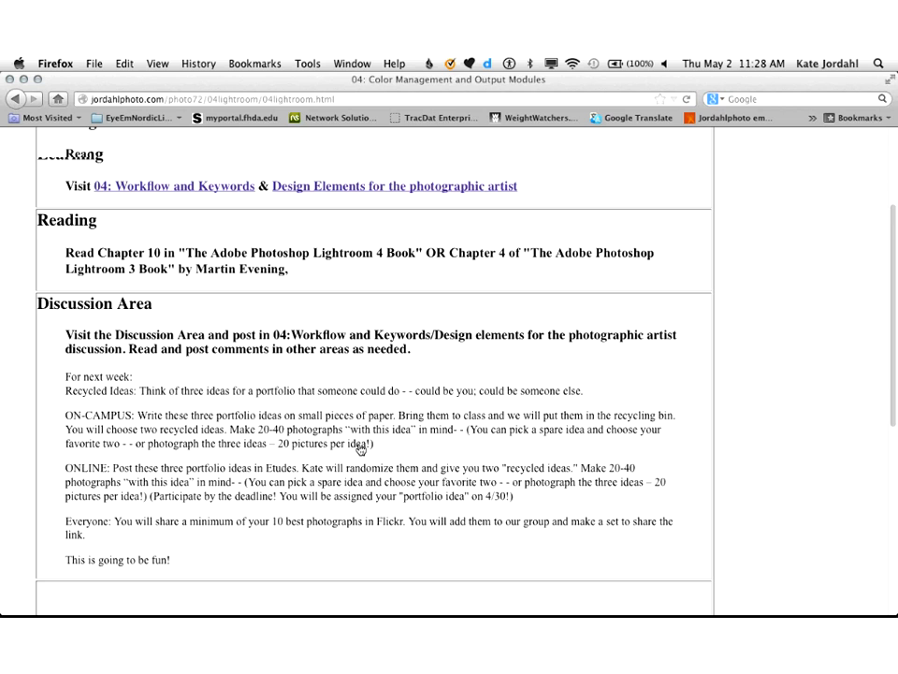
{"action": "scroll", "coordinate": [360, 449], "scroll_direction": "down", "scroll_amount": 5}
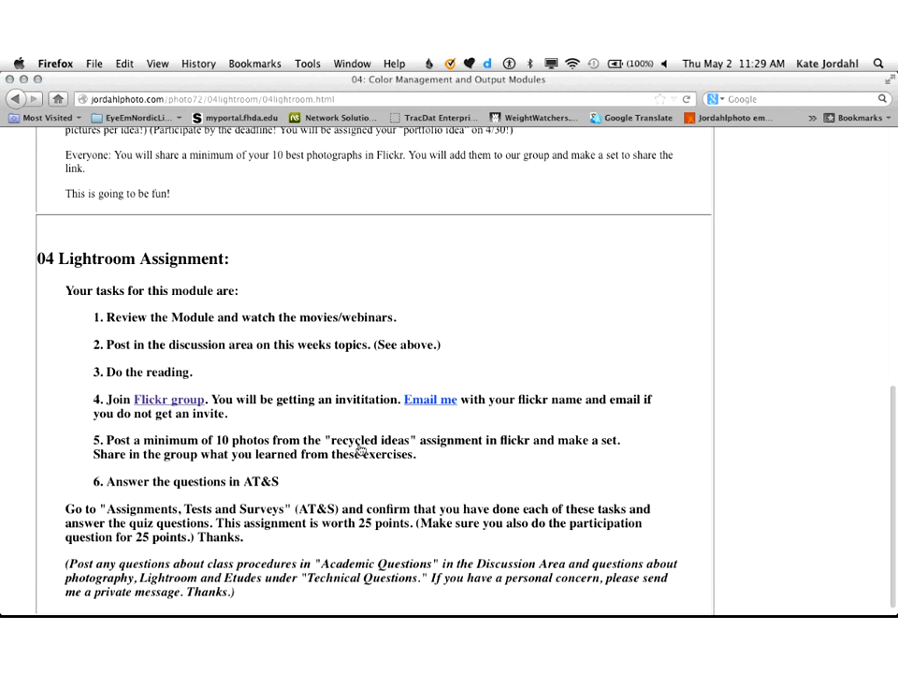
Step: Switch to Blackboard Collaborate and check the latest messages in the session chat
{"action": "key", "text": "super+Tab"}
{"action": "key", "text": "super+Tab"}
{"action": "key", "text": "super+Tab"}
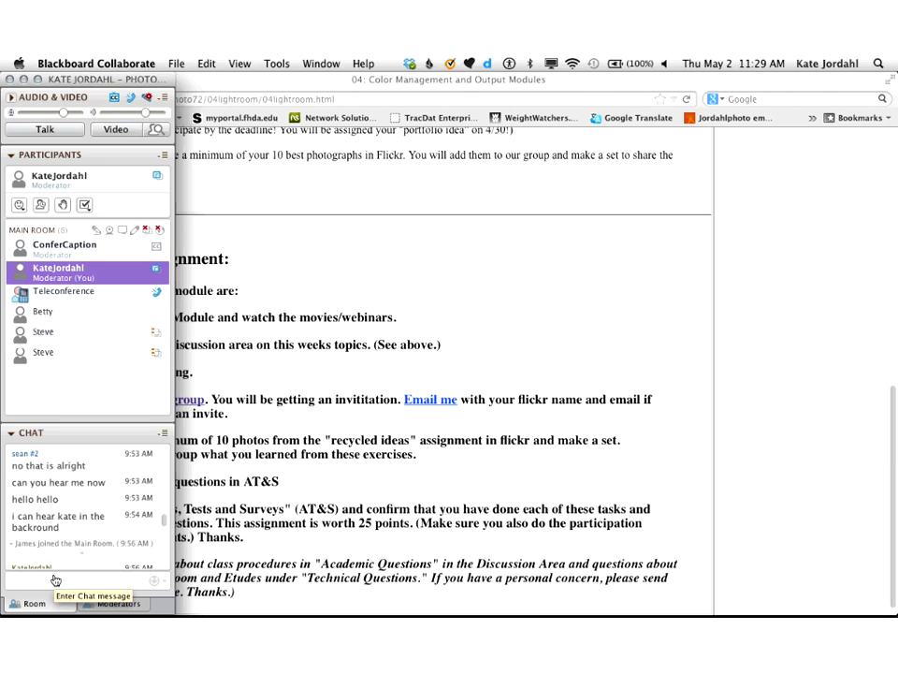
{"action": "scroll", "coordinate": [99, 562], "scroll_direction": "down", "scroll_amount": 10}
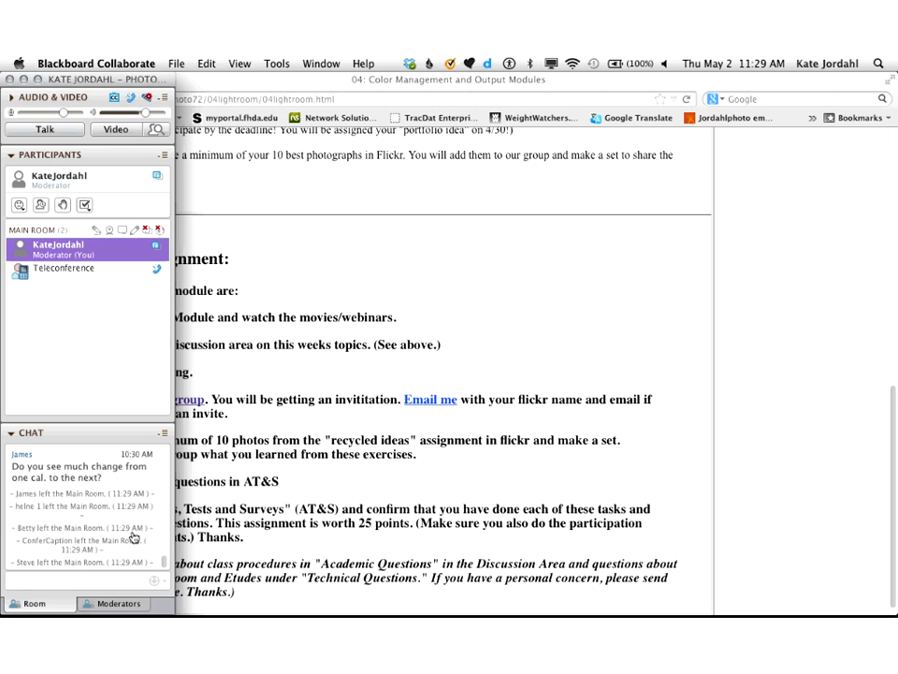
{"action": "scroll", "coordinate": [133, 538], "scroll_direction": "up", "scroll_amount": 3}
{"action": "scroll", "coordinate": [133, 537], "scroll_direction": "down", "scroll_amount": 5}
Step: Quit Blackboard Collaborate and confirm leaving the session
{"action": "left_click", "coordinate": [54, 62]}
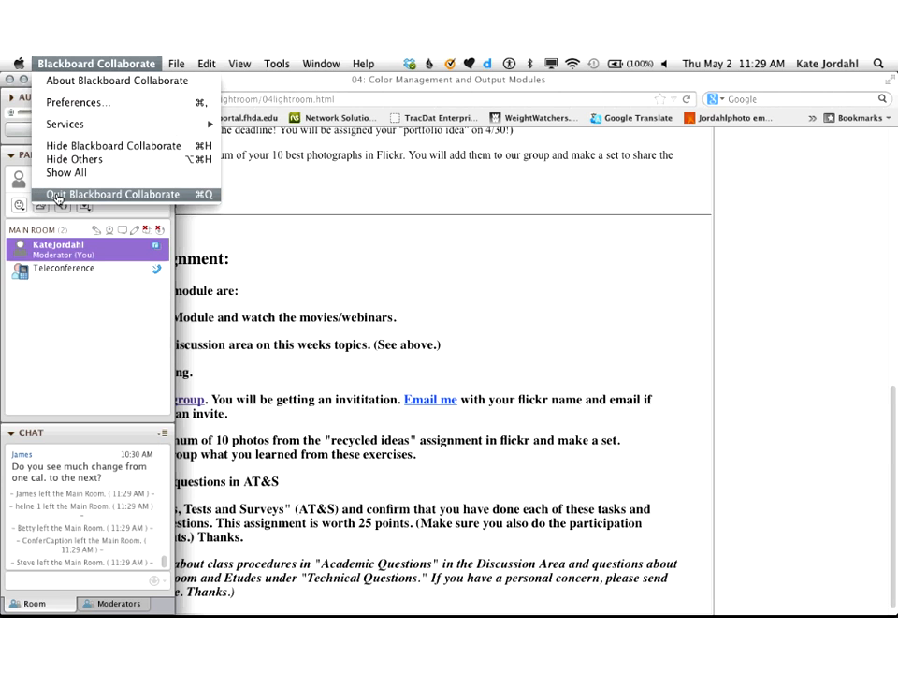
{"action": "left_click", "coordinate": [57, 195]}
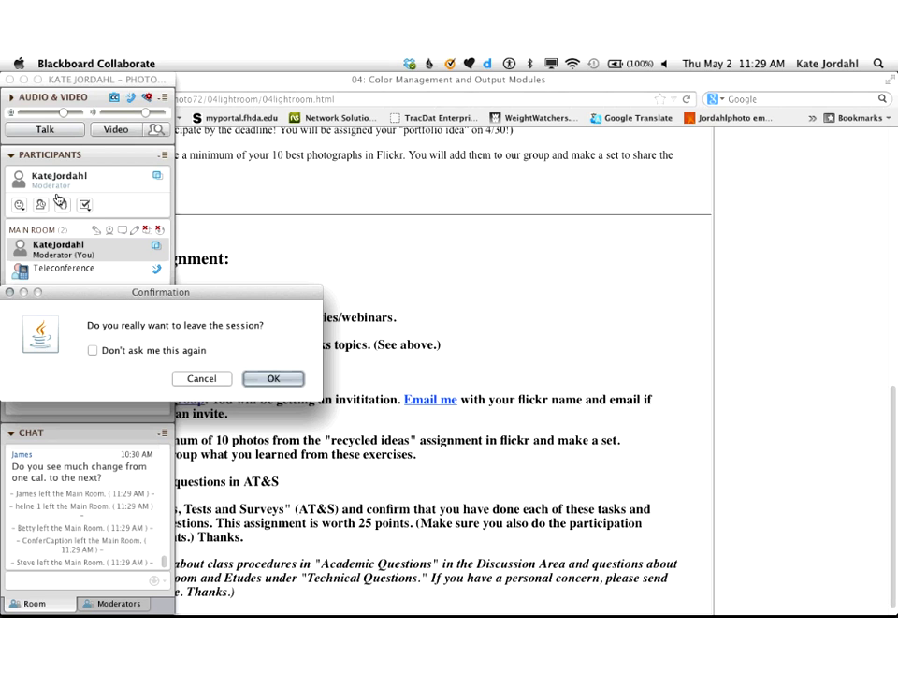
{"action": "left_click", "coordinate": [271, 377]}
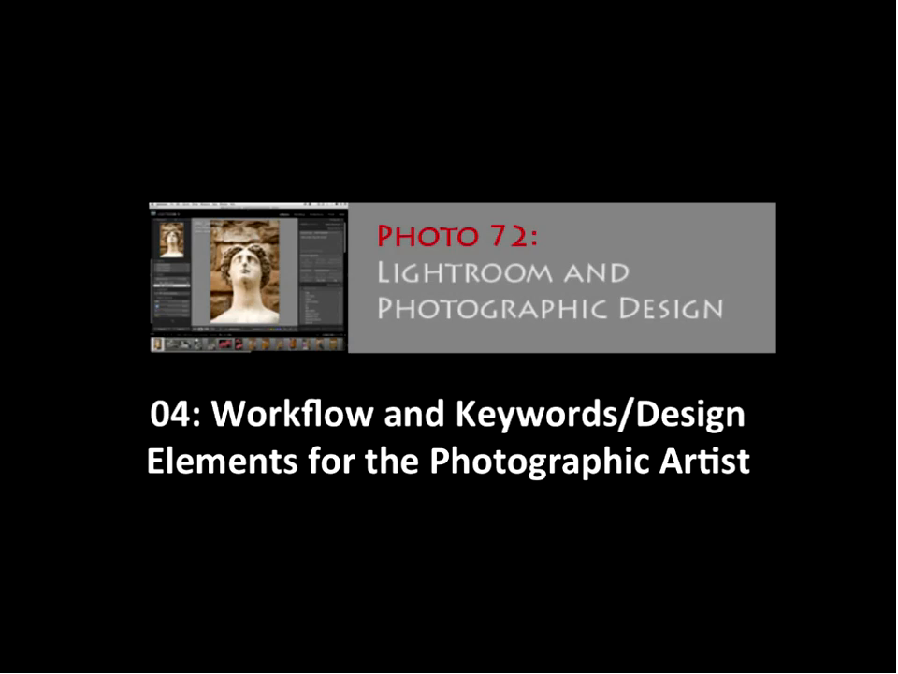